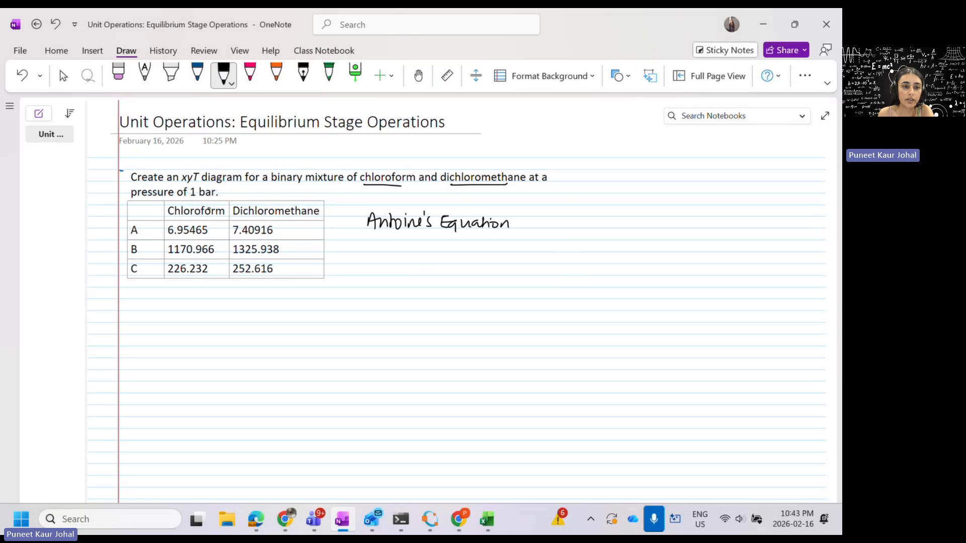
Circle "1 bar" in the problem statement and handwrite "1 bar = 750.056 mmHg" below the constants table.
mouse_move(215, 186)
mouse_down()
mouse_move(190, 188)
mouse_move(195, 202)
mouse_move(212, 185)
mouse_up()
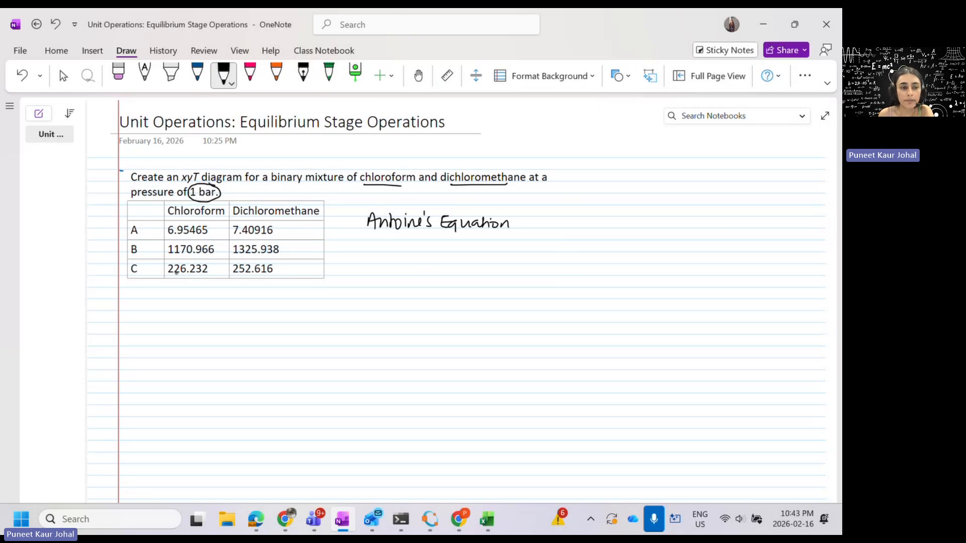
drag(170, 300, 170, 311)
drag(177, 298, 196, 311)
drag(198, 304, 220, 302)
drag(213, 307, 247, 310)
drag(259, 300, 278, 302)
mouse_move(294, 301)
mouse_down()
mouse_move(288, 310)
mouse_move(343, 313)
mouse_up()
drag(344, 307, 353, 312)
drag(362, 305, 365, 319)
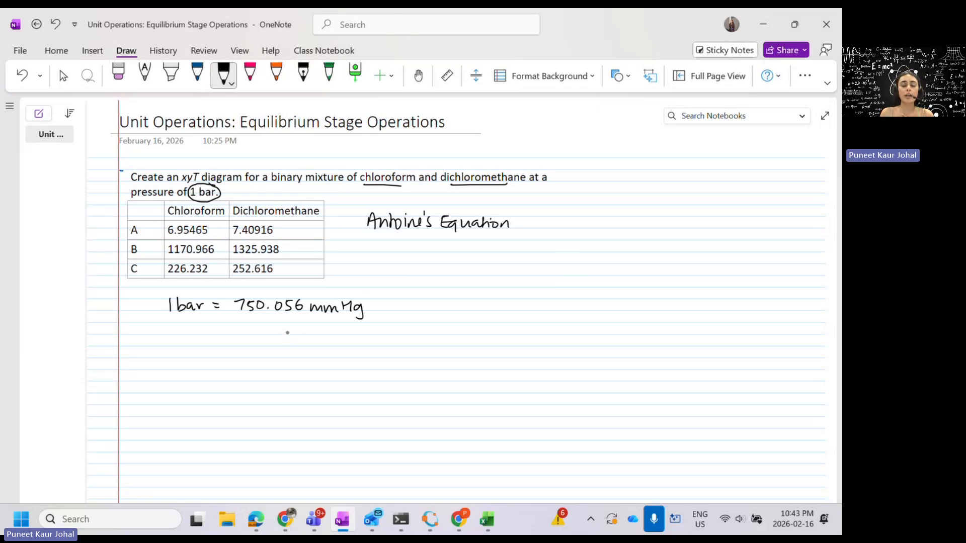
Sketch a three-sided graph frame below the pressure conversion and label its axes T and x₁.
scroll(287, 333, down, 2)
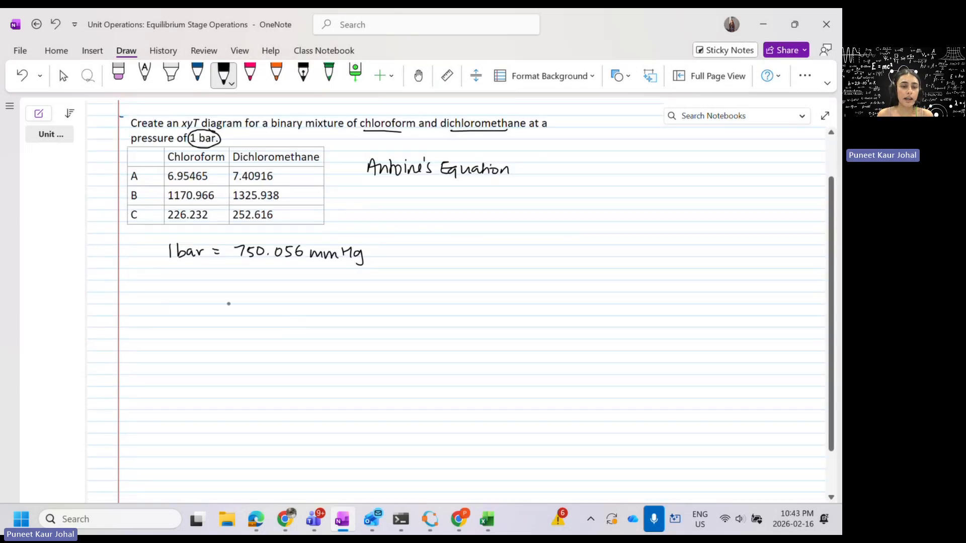
mouse_move(230, 277)
mouse_down()
mouse_move(233, 367)
mouse_move(339, 357)
mouse_up()
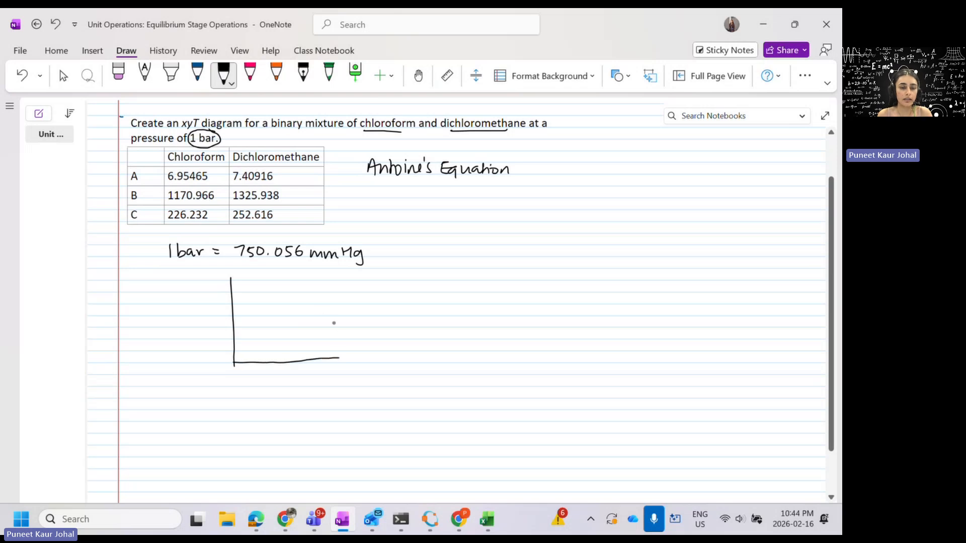
key(ctrl+z)
drag(234, 364, 345, 366)
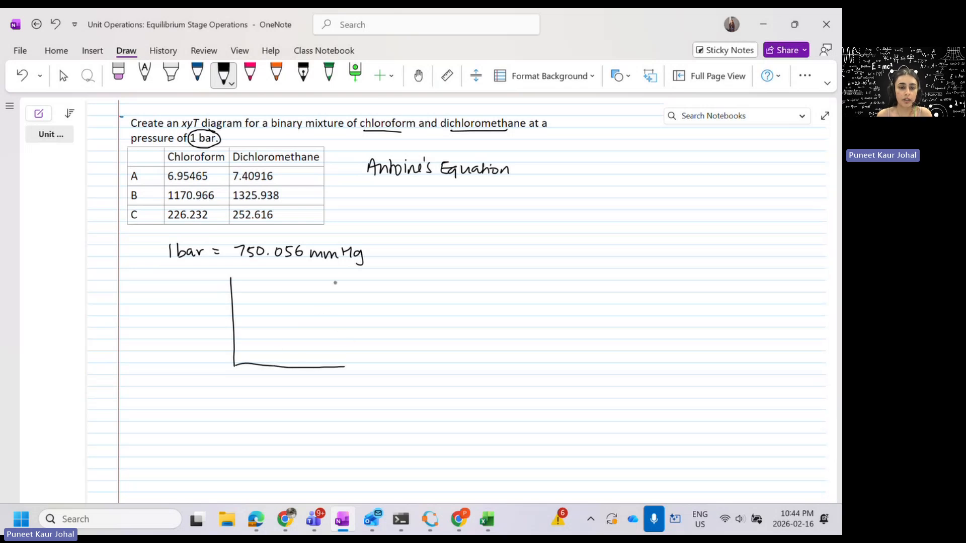
drag(340, 278, 344, 367)
drag(209, 285, 217, 292)
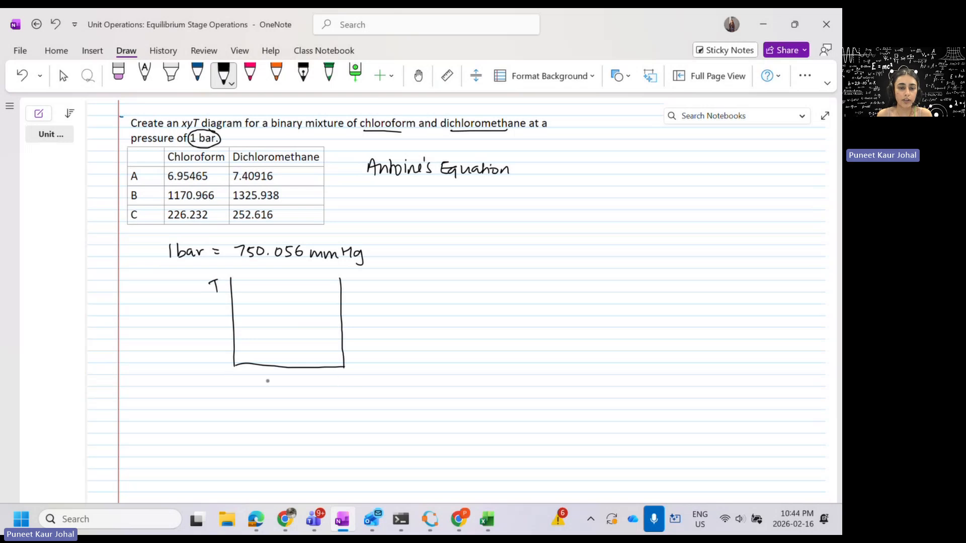
drag(280, 376, 293, 389)
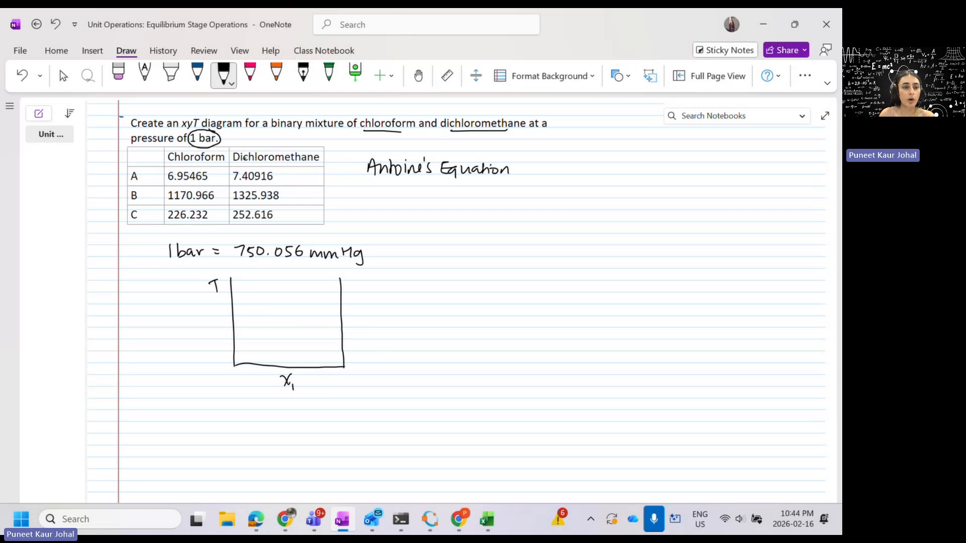
Highlight the Chloroform and Dichloromethane table headers in yellow.
click(171, 75)
click(171, 74)
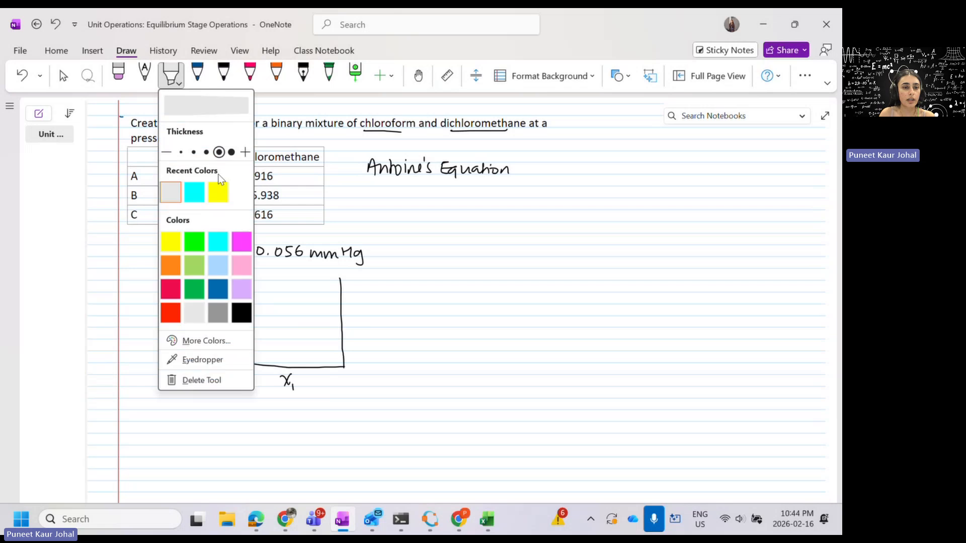
click(218, 192)
click(147, 154)
drag(169, 157, 319, 157)
Label the Chloroform header x₁ and the Dichloromethane header x₂ with the black pen.
click(224, 74)
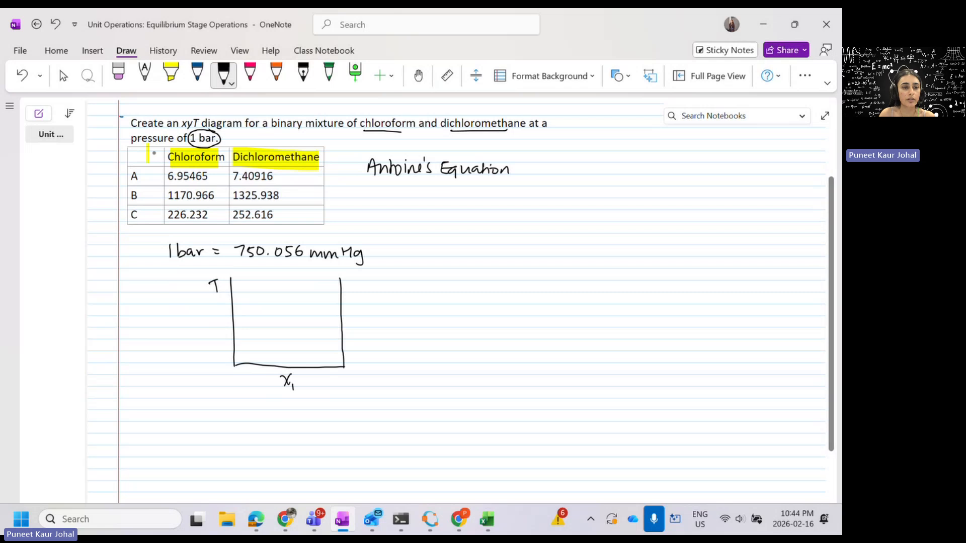
drag(153, 147, 160, 157)
drag(160, 148, 153, 157)
drag(161, 152, 163, 160)
drag(317, 143, 325, 153)
mouse_move(324, 143)
mouse_down()
mouse_move(318, 153)
mouse_move(329, 154)
mouse_up()
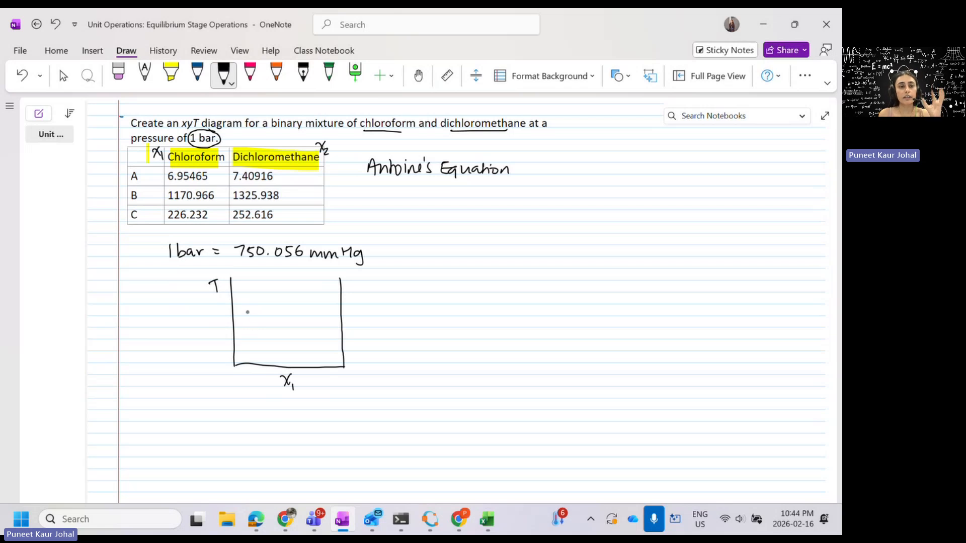
Handwrite the definition "x: liquid comp." below the Antoine's Equation heading.
mouse_move(426, 209)
mouse_down()
mouse_move(435, 221)
mouse_move(426, 221)
mouse_move(466, 222)
mouse_up()
click(438, 212)
click(439, 218)
mouse_move(477, 215)
mouse_down()
mouse_move(475, 226)
mouse_move(490, 220)
mouse_up()
drag(493, 214, 526, 222)
drag(535, 215, 552, 222)
drag(553, 214, 560, 217)
click(566, 218)
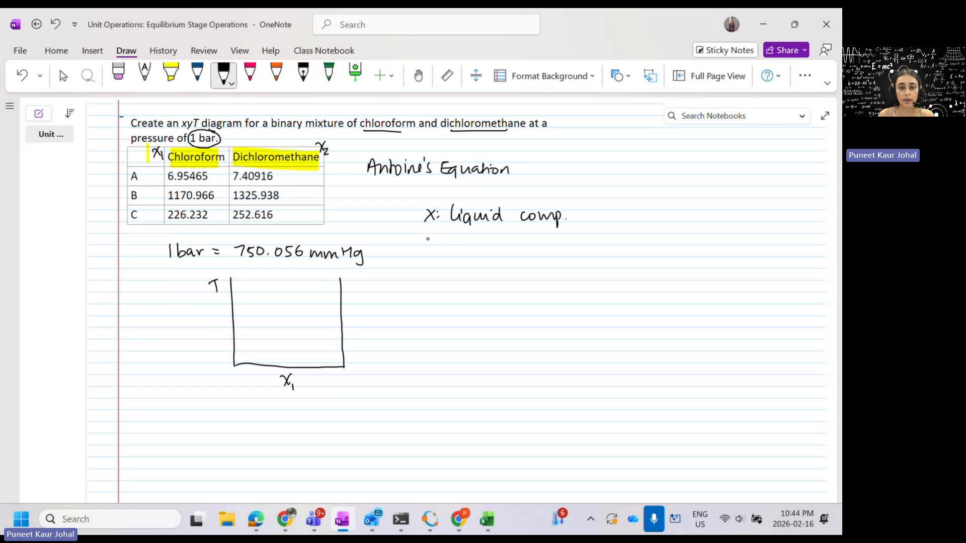
Handwrite the definition "y: vapour comp." under the liquid composition line.
drag(425, 236, 430, 245)
mouse_move(434, 235)
mouse_down()
mouse_move(429, 256)
mouse_move(468, 234)
mouse_move(478, 246)
mouse_up()
drag(473, 237, 497, 244)
drag(497, 239, 531, 243)
drag(535, 240, 553, 254)
drag(553, 240, 560, 243)
click(565, 243)
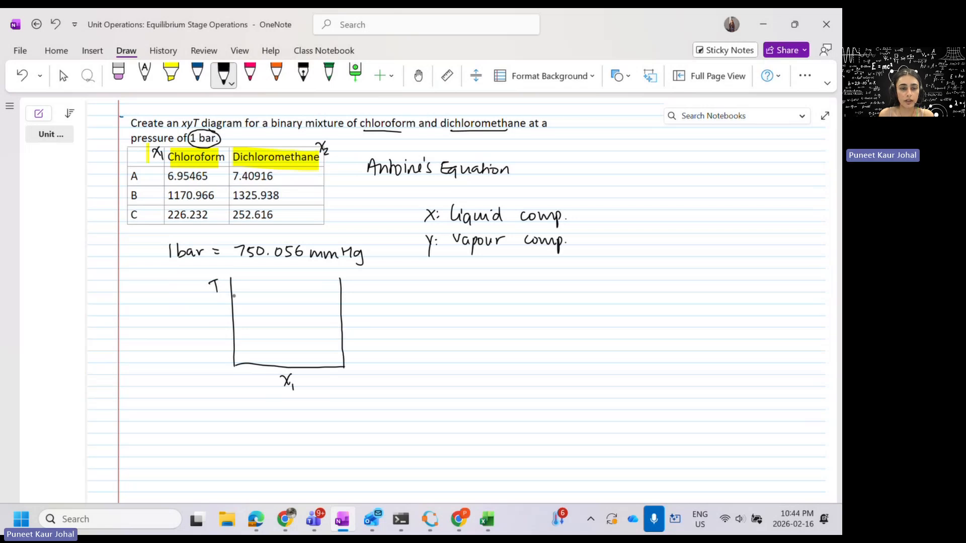
Sketch a hatched two-curve envelope across the graph frame and label it "Liq-vap equilibrium".
mouse_move(232, 295)
mouse_down()
mouse_move(297, 301)
mouse_move(336, 321)
mouse_up()
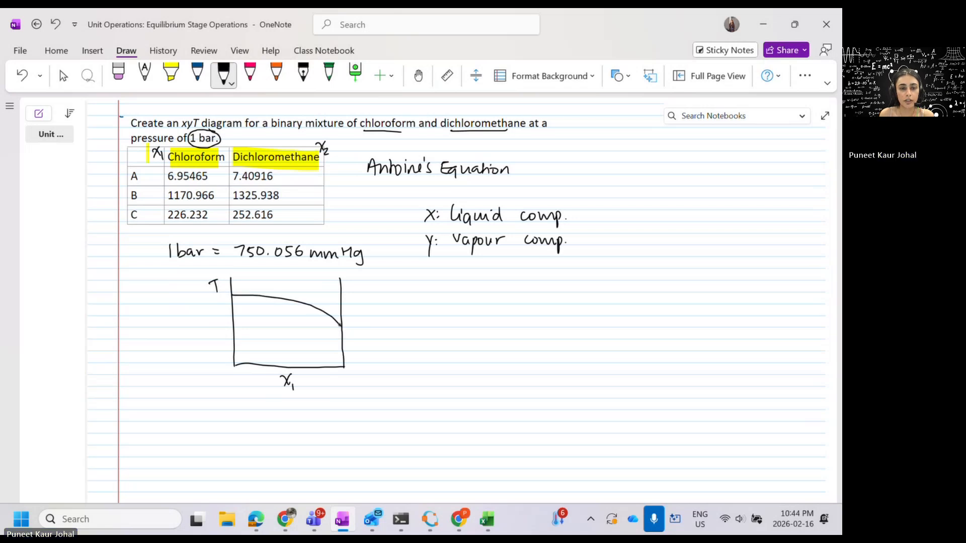
mouse_move(234, 298)
mouse_down()
mouse_move(261, 320)
mouse_move(342, 328)
mouse_up()
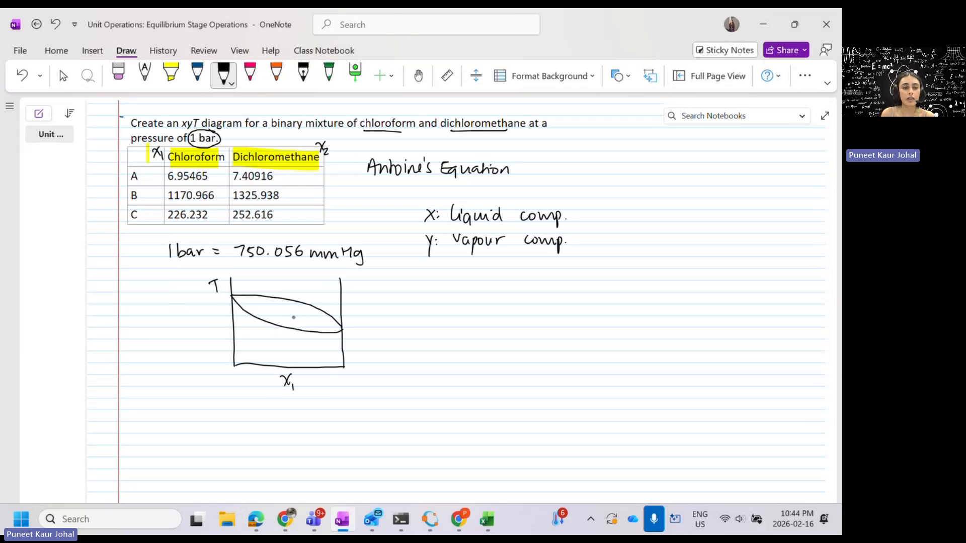
drag(248, 306, 261, 303)
drag(256, 313, 294, 314)
drag(276, 324, 314, 323)
mouse_move(311, 329)
mouse_down()
mouse_move(449, 308)
mouse_move(462, 297)
mouse_move(466, 308)
mouse_move(502, 305)
mouse_up()
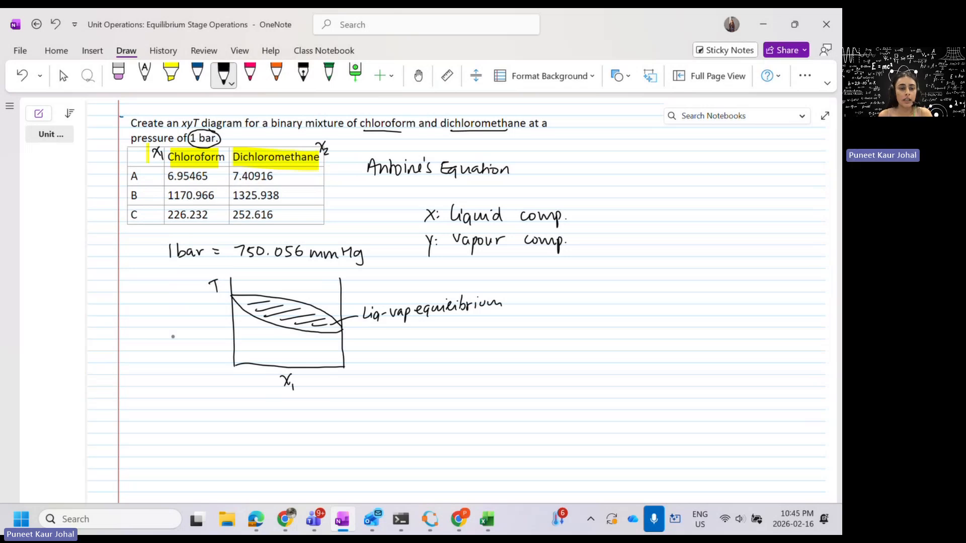
Extend the graph's horizontal axis label to read x₁/y₁.
scroll(324, 193, down, 3)
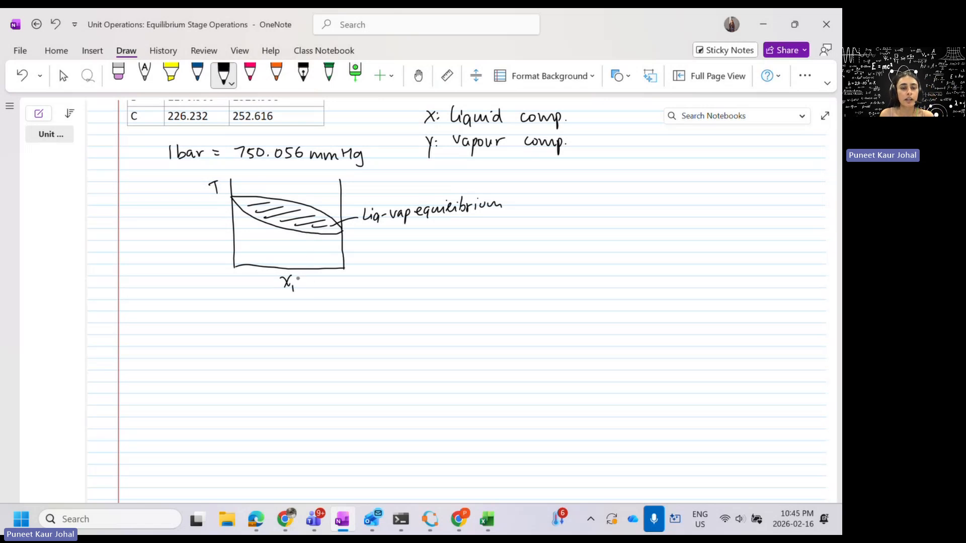
drag(302, 275, 296, 290)
drag(300, 279, 305, 294)
drag(317, 284, 316, 292)
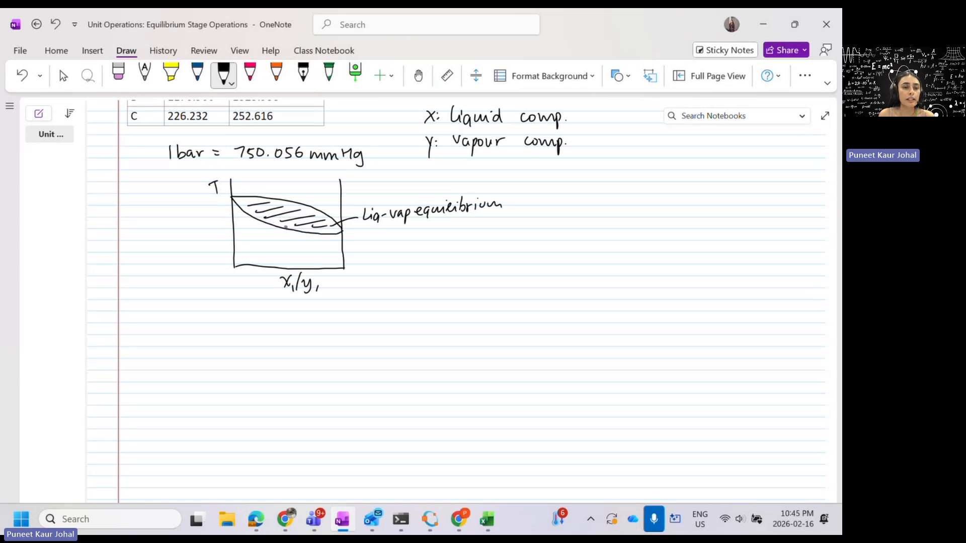
Draw a table grid below the graph with column headers x₁ and T and the first row lines.
drag(150, 301, 159, 311)
mouse_move(159, 301)
mouse_down()
mouse_move(150, 311)
mouse_move(162, 316)
mouse_move(270, 315)
mouse_up()
drag(190, 290, 193, 417)
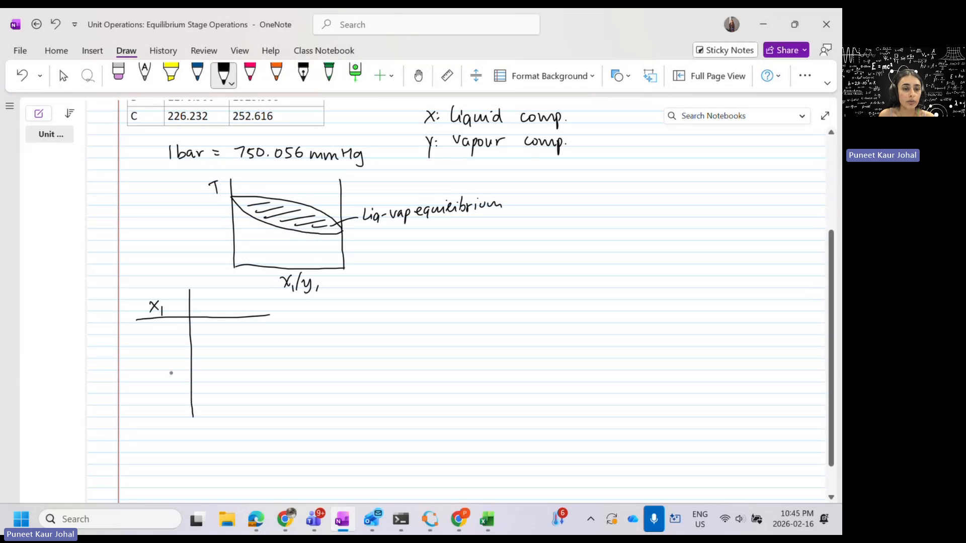
drag(143, 343, 263, 338)
drag(143, 367, 271, 366)
drag(146, 389, 269, 390)
mouse_move(223, 301)
mouse_down()
mouse_move(223, 313)
mouse_move(231, 299)
mouse_up()
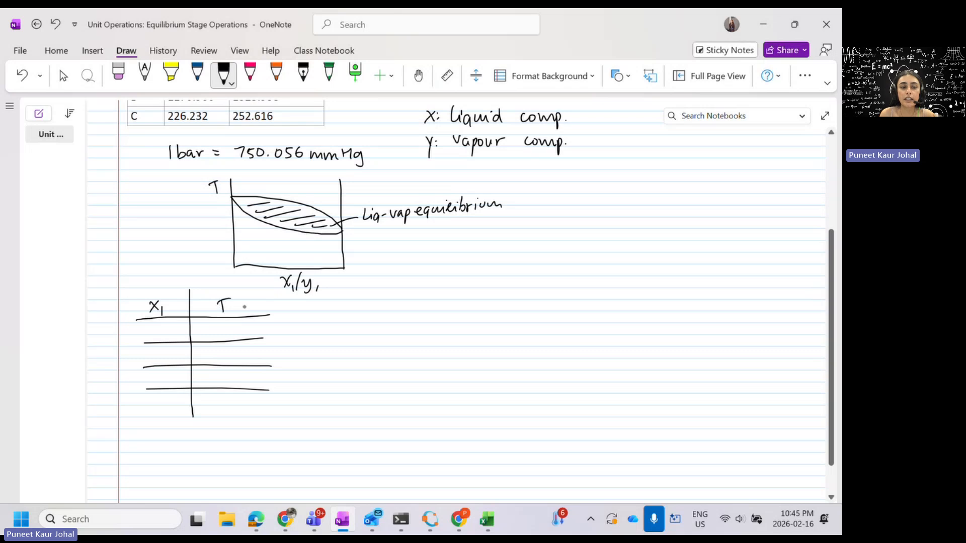
Fill the x₁ column with 0, 0.2, 0.4, 0.6, 0.8 and 1.0, extending the table lines downward.
mouse_move(160, 326)
mouse_down()
mouse_move(156, 338)
mouse_move(159, 327)
mouse_up()
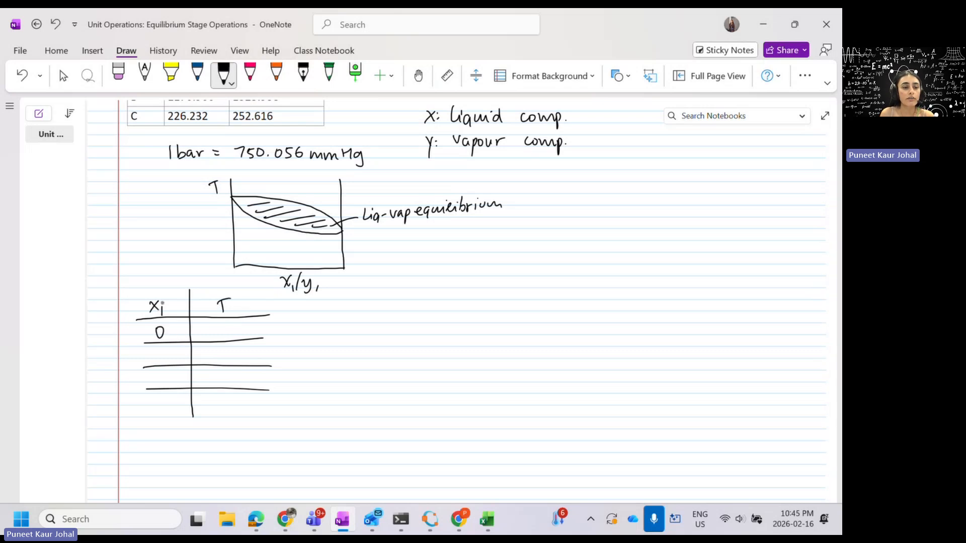
drag(159, 351, 163, 361)
mouse_move(168, 351)
mouse_down()
mouse_move(176, 360)
mouse_move(157, 374)
mouse_move(177, 382)
mouse_up()
click(165, 384)
mouse_move(175, 373)
mouse_down()
mouse_move(176, 388)
mouse_move(156, 408)
mouse_move(160, 398)
mouse_up()
click(166, 410)
mouse_move(175, 396)
mouse_down()
mouse_move(182, 419)
mouse_move(264, 416)
mouse_up()
mouse_move(156, 428)
mouse_down()
mouse_move(157, 439)
mouse_move(160, 428)
mouse_up()
click(166, 438)
drag(174, 426, 173, 427)
mouse_move(142, 450)
mouse_down()
mouse_move(244, 441)
mouse_move(160, 472)
mouse_move(174, 460)
mouse_up()
click(165, 471)
drag(190, 417, 198, 480)
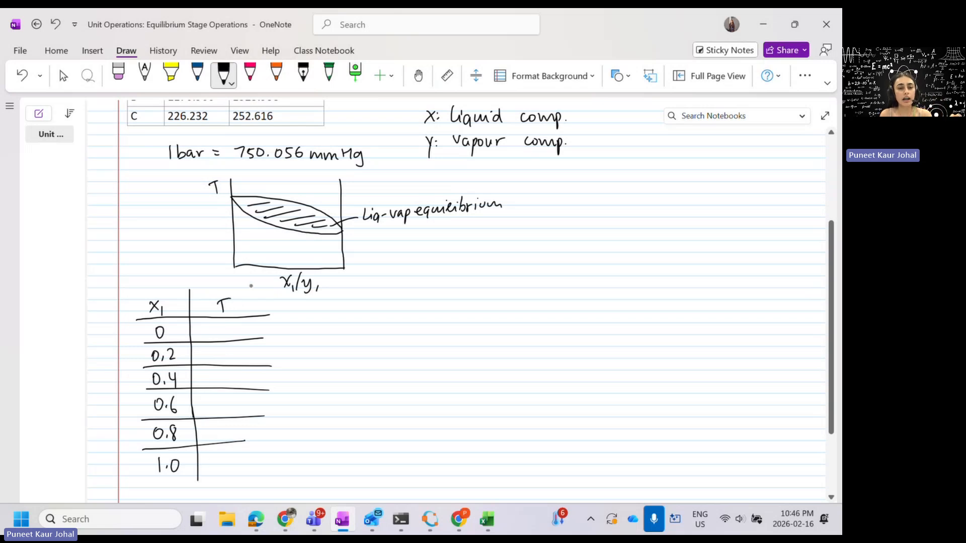
Outline the table and add a third column headed y₁ with matching row lines.
mouse_move(260, 286)
mouse_down()
mouse_move(184, 283)
mouse_move(139, 303)
mouse_move(137, 433)
mouse_move(195, 485)
mouse_move(259, 476)
mouse_up()
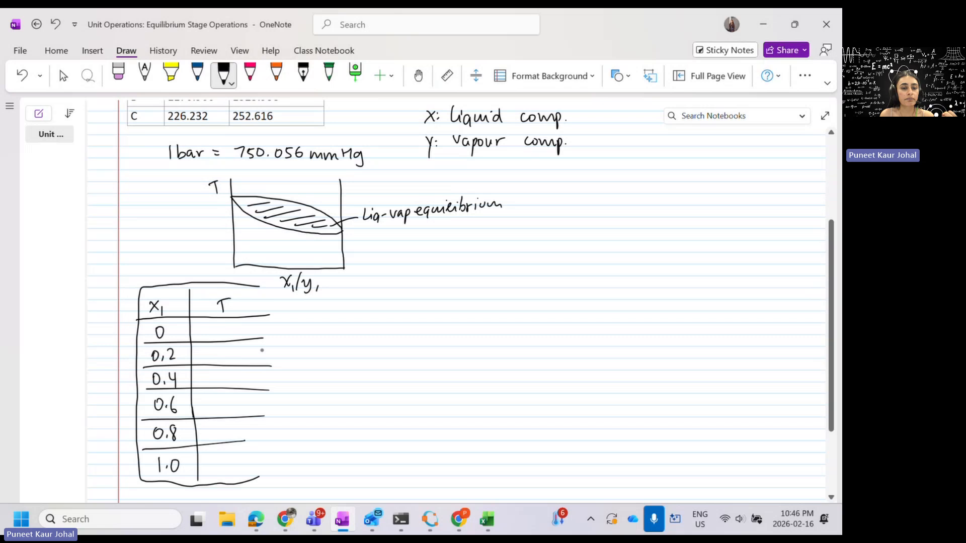
drag(249, 292, 265, 484)
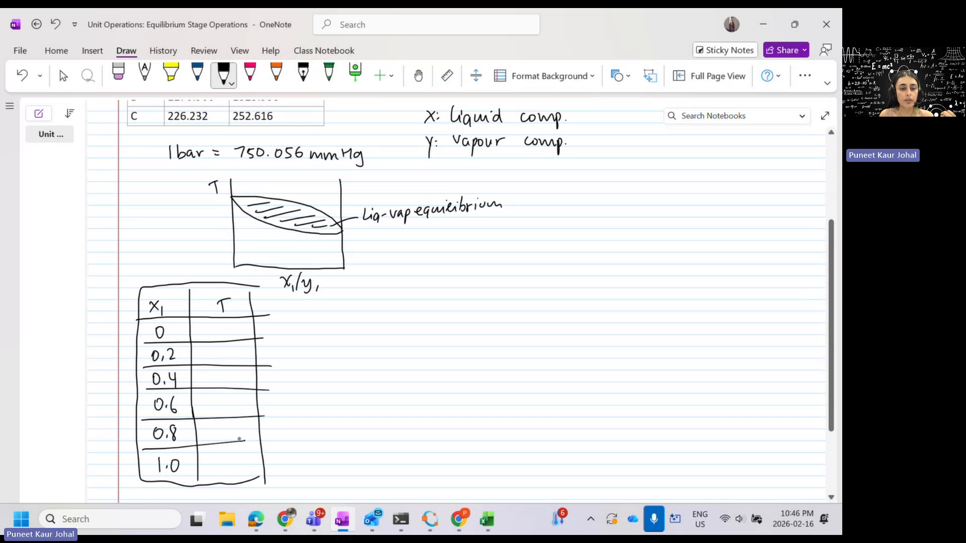
drag(239, 438, 278, 439)
drag(272, 296, 278, 309)
mouse_move(283, 302)
mouse_down()
mouse_move(285, 311)
mouse_move(301, 287)
mouse_up()
mouse_move(263, 315)
mouse_down()
mouse_move(300, 314)
mouse_move(303, 477)
mouse_up()
mouse_move(267, 437)
mouse_down()
mouse_move(304, 434)
mouse_move(296, 413)
mouse_move(305, 388)
mouse_up()
drag(270, 370, 304, 365)
drag(262, 335, 301, 333)
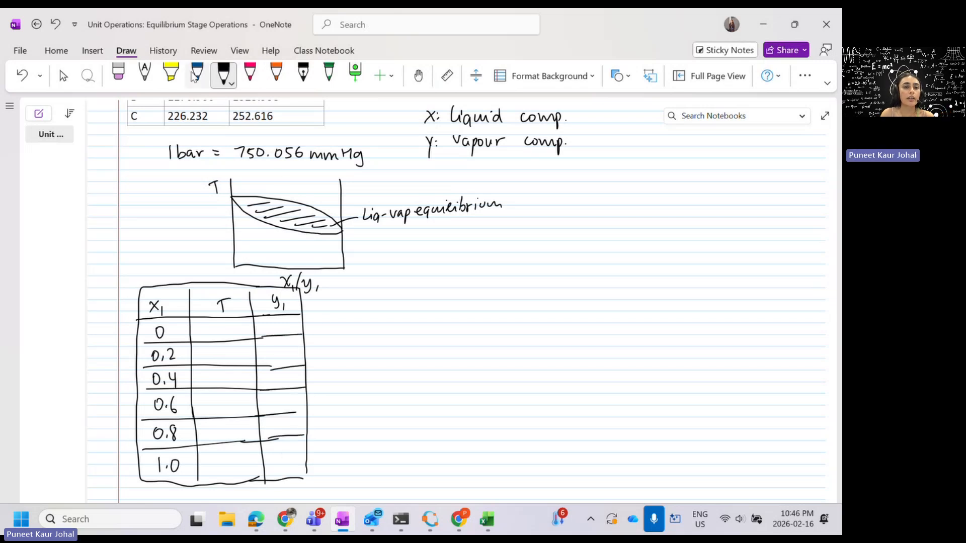
Trace the outline of the liquid-vapour envelope on the graph with the yellow highlighter.
click(171, 75)
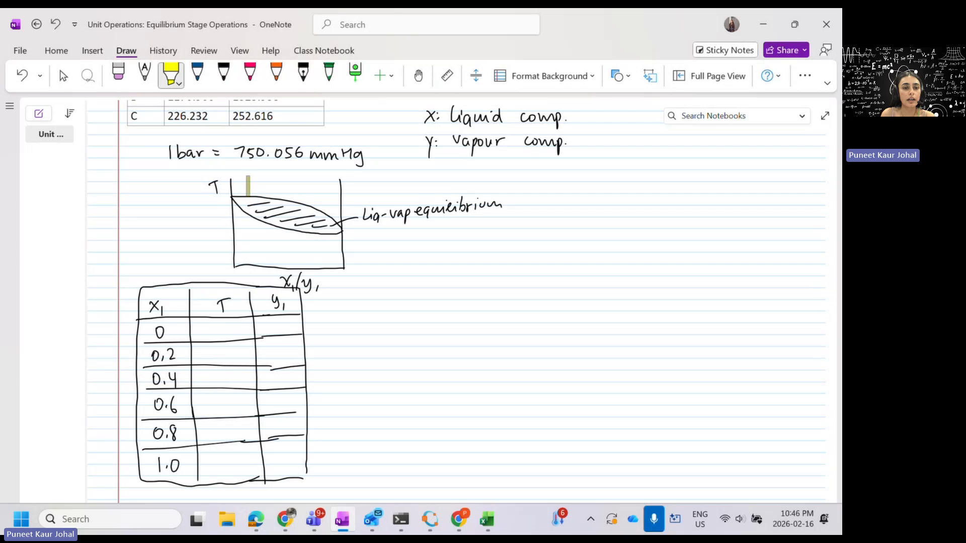
click(178, 83)
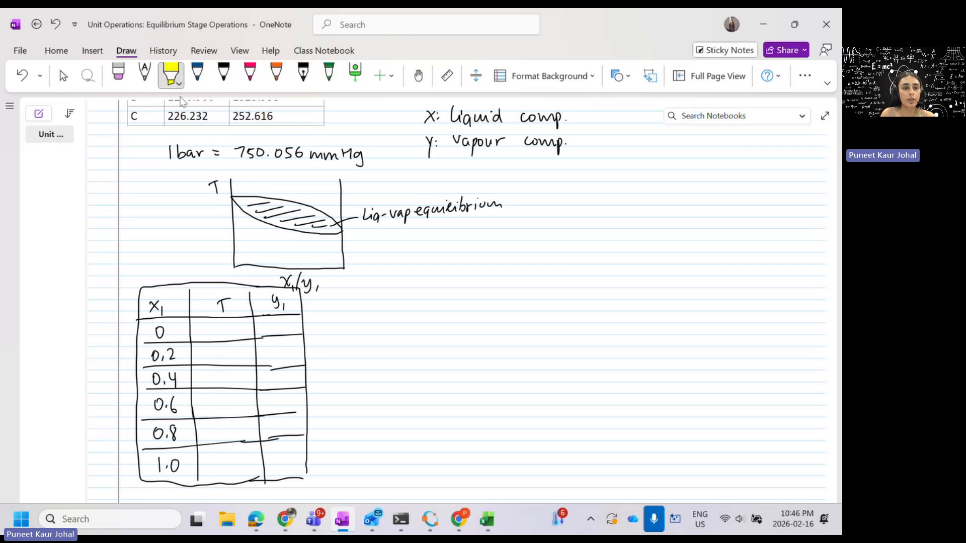
click(277, 204)
mouse_move(342, 235)
mouse_down()
mouse_move(257, 221)
mouse_move(233, 198)
mouse_move(294, 202)
mouse_move(338, 226)
mouse_up()
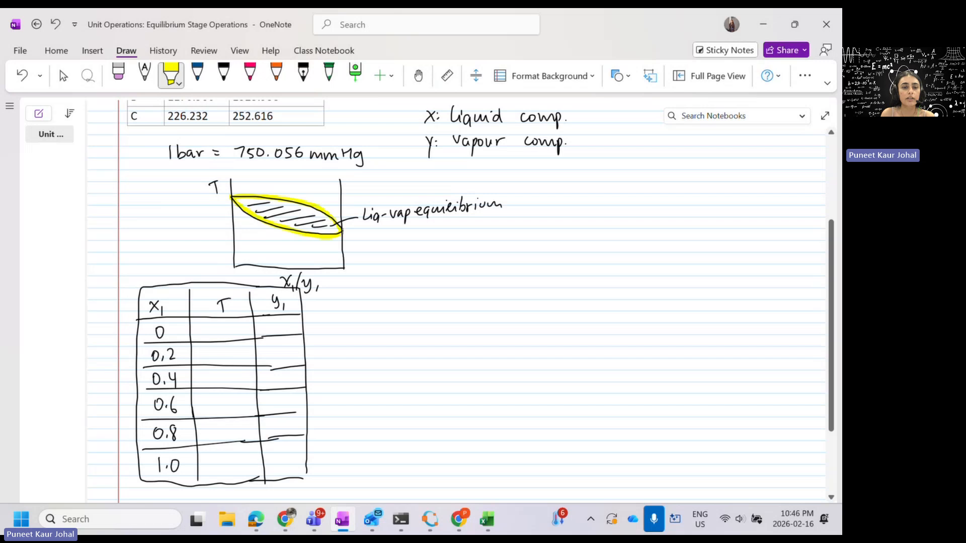
Draw a black arrow pointing at the x₁–T–y₁ table and label it "Goal".
scroll(234, 375, down, 3)
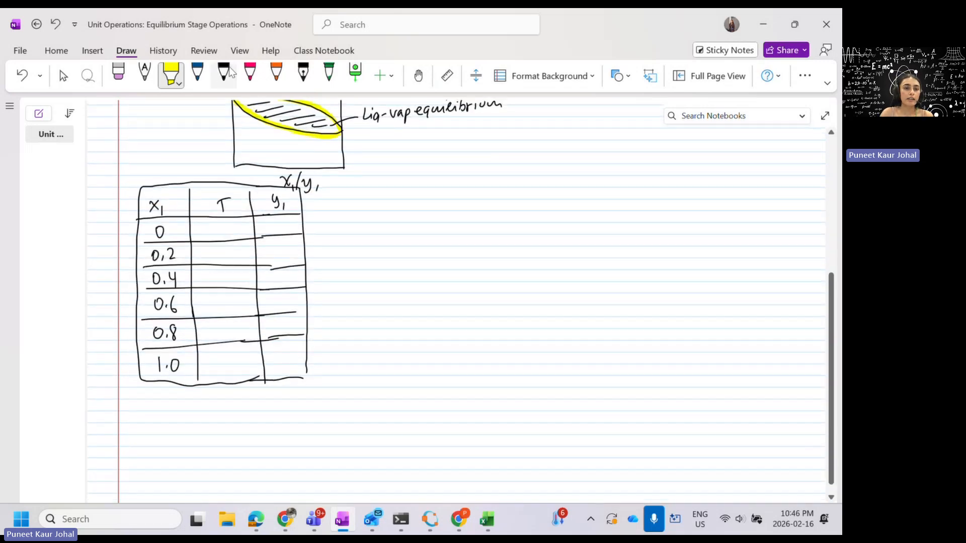
click(224, 74)
mouse_move(389, 195)
mouse_down()
mouse_move(336, 223)
mouse_move(352, 225)
mouse_up()
drag(410, 184, 426, 193)
drag(431, 190, 441, 198)
click(445, 187)
Handwrite a circled "Pressure" beside the table with an arrow to "750.056 mmHg".
scroll(326, 254, up, 3)
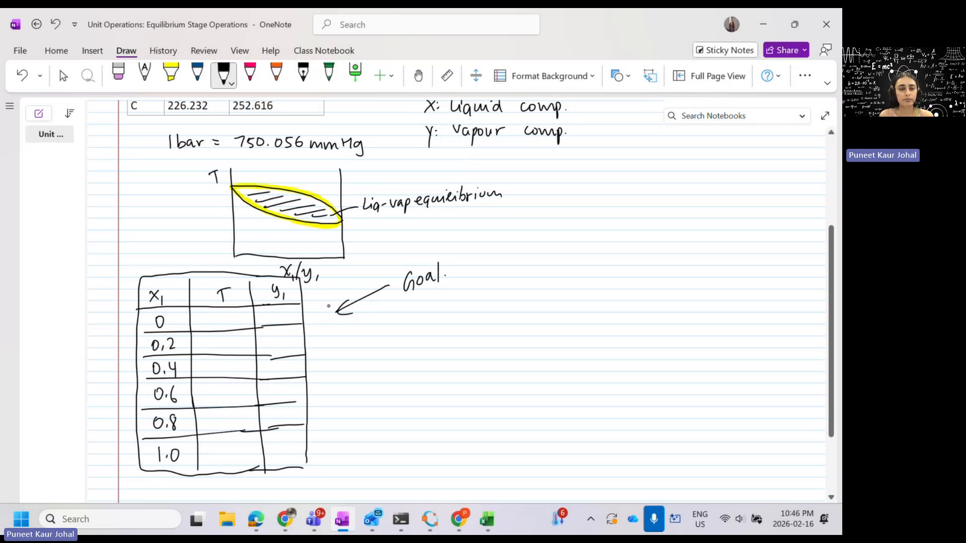
scroll(327, 305, down, 3)
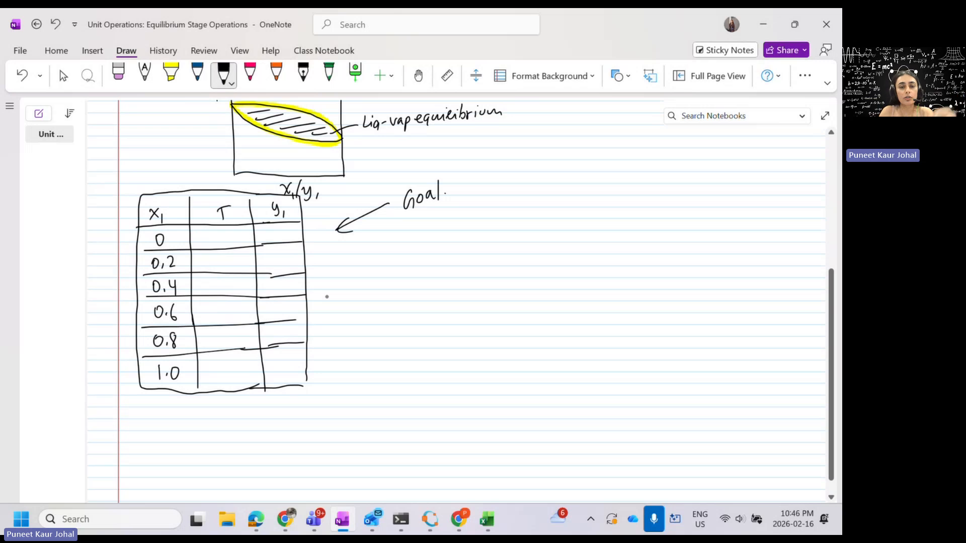
mouse_move(431, 262)
mouse_down()
mouse_move(516, 280)
mouse_move(614, 272)
mouse_move(684, 278)
mouse_move(680, 285)
mouse_up()
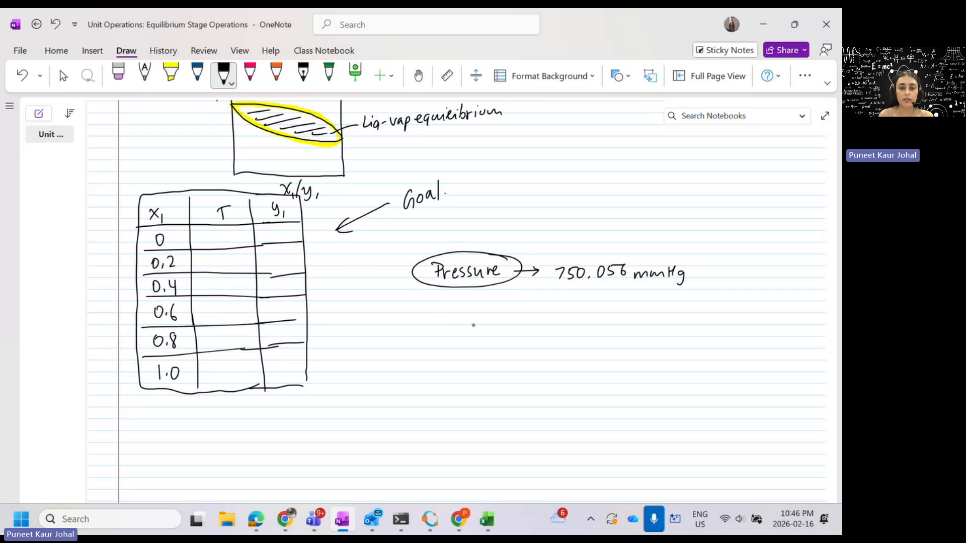
Write a double-underlined "Antoine" below the pressure note, followed by the equation log₁₀P = A − B/(T+C).
mouse_move(446, 325)
mouse_down()
mouse_move(472, 313)
mouse_move(508, 321)
mouse_move(499, 332)
mouse_up()
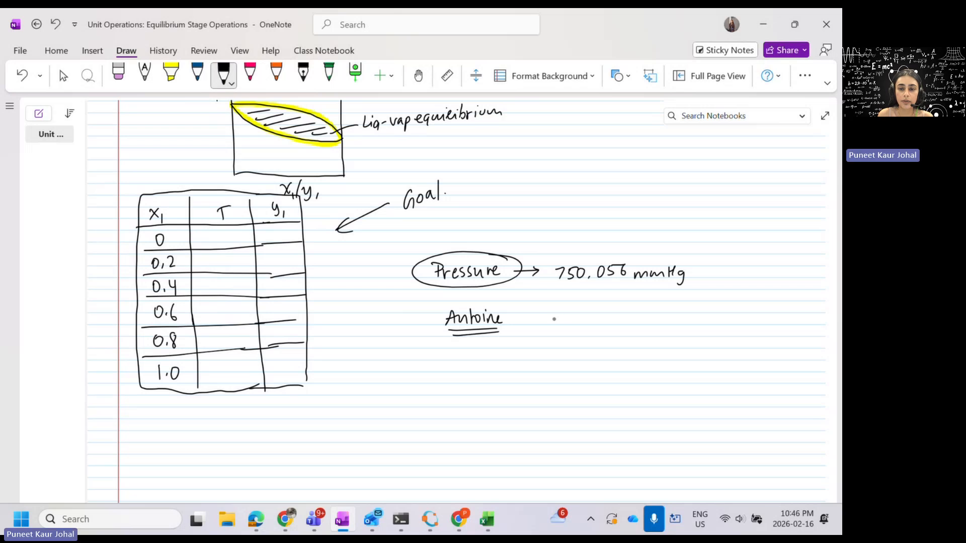
drag(554, 319, 560, 318)
drag(575, 318, 581, 318)
mouse_move(575, 322)
mouse_down()
mouse_move(528, 326)
mouse_move(536, 318)
mouse_up()
drag(547, 316, 544, 333)
drag(550, 323, 550, 328)
mouse_move(553, 322)
mouse_down()
mouse_move(612, 311)
mouse_move(618, 327)
mouse_up()
drag(608, 320, 669, 319)
mouse_move(667, 304)
mouse_down()
mouse_move(670, 318)
mouse_move(689, 323)
mouse_move(658, 342)
mouse_move(663, 331)
mouse_up()
drag(666, 336, 677, 336)
mouse_move(671, 330)
mouse_down()
mouse_move(672, 342)
mouse_move(691, 342)
mouse_up()
scroll(667, 340, up, 3)
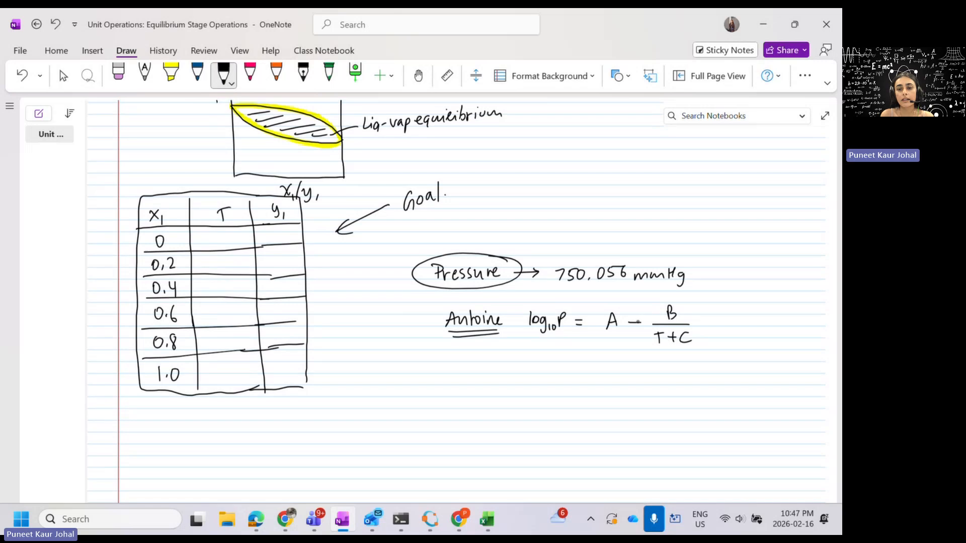
scroll(234, 156, up, 1)
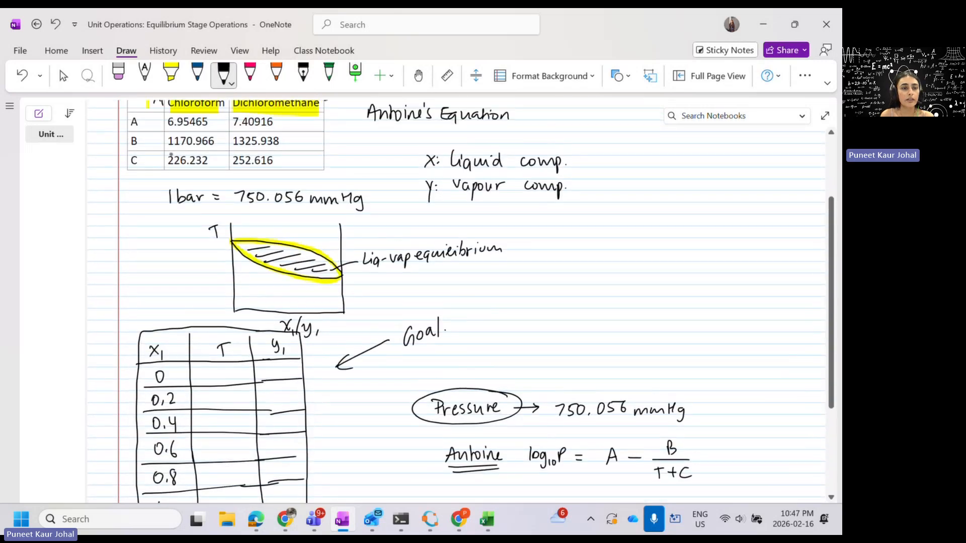
scroll(536, 342, down, 3)
scroll(536, 341, down, 1)
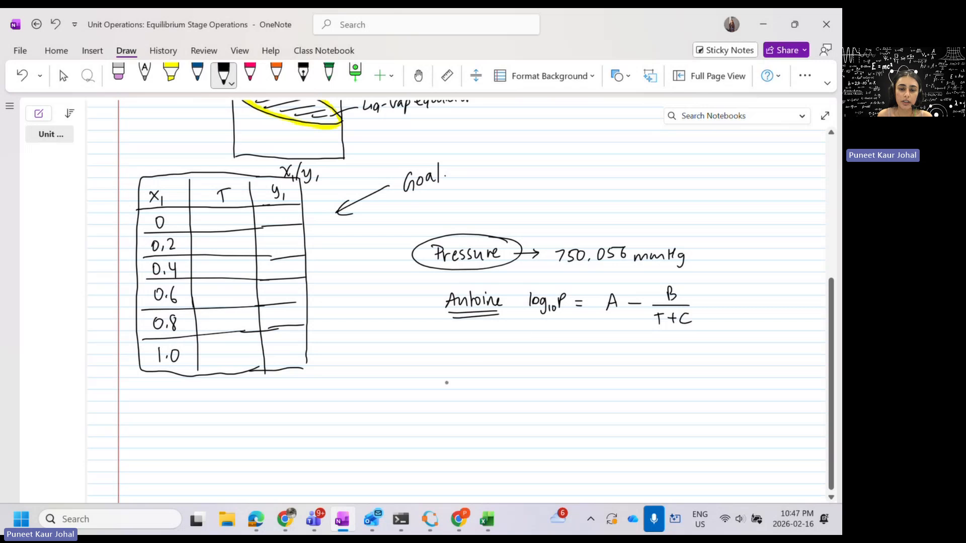
Handwrite the equation P = x₁P₁ˢᵃᵗ + (1−x₁)P₂ˢᵃᵗ in black below Antoine's equation.
mouse_move(449, 363)
mouse_down()
mouse_move(450, 378)
mouse_move(453, 370)
mouse_up()
mouse_move(463, 370)
mouse_down()
mouse_move(504, 379)
mouse_move(495, 379)
mouse_up()
mouse_move(507, 375)
mouse_down()
mouse_move(522, 381)
mouse_move(533, 365)
mouse_up()
drag(537, 354, 537, 364)
drag(534, 358, 567, 373)
drag(560, 368, 560, 378)
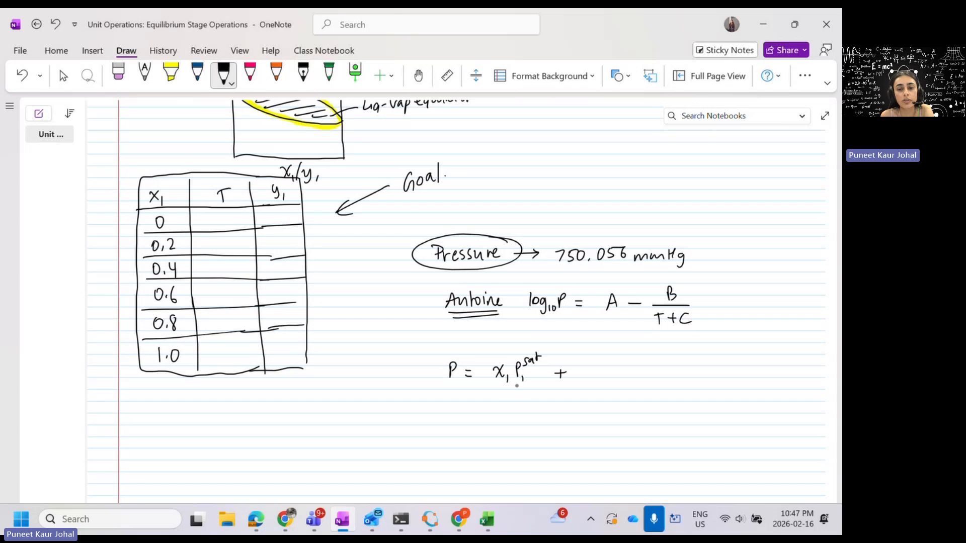
mouse_move(588, 362)
mouse_down()
mouse_move(585, 383)
mouse_move(597, 377)
mouse_up()
drag(604, 373, 614, 371)
mouse_move(615, 369)
mouse_down()
mouse_move(624, 378)
mouse_move(615, 378)
mouse_up()
mouse_move(626, 374)
mouse_down()
mouse_move(635, 386)
mouse_move(651, 373)
mouse_up()
mouse_move(650, 378)
mouse_down()
mouse_move(658, 386)
mouse_move(652, 369)
mouse_move(665, 357)
mouse_up()
drag(665, 355, 667, 367)
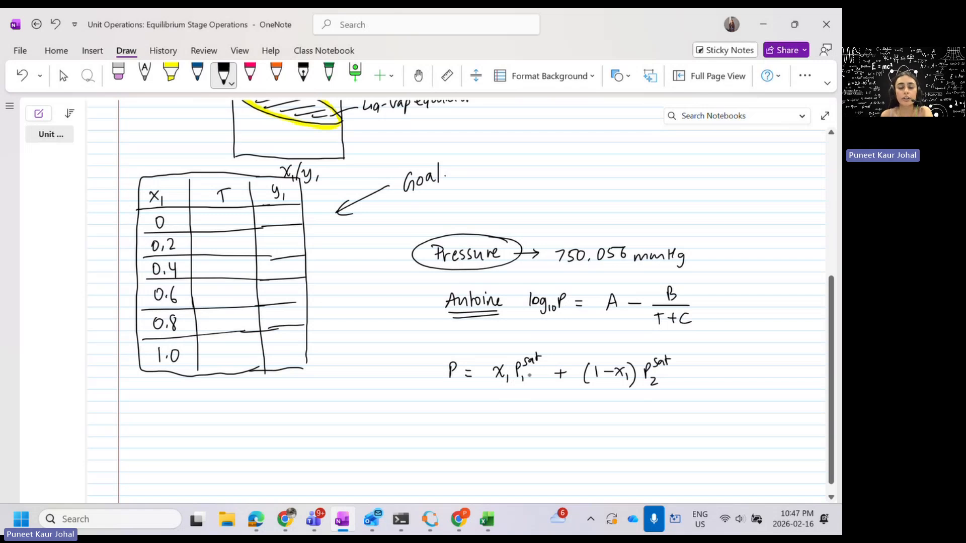
mouse_move(537, 346)
mouse_down()
mouse_move(539, 391)
mouse_move(537, 345)
mouse_up()
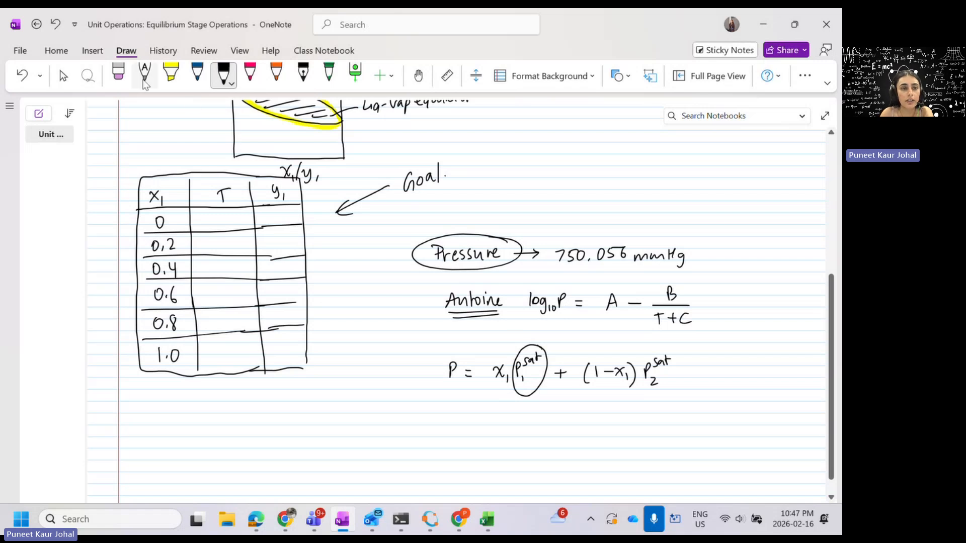
click(118, 74)
drag(544, 375, 532, 406)
Add "(T)" in black after both P₁ˢᵃᵗ and P₂ˢᵃᵗ in the total pressure equation.
click(224, 75)
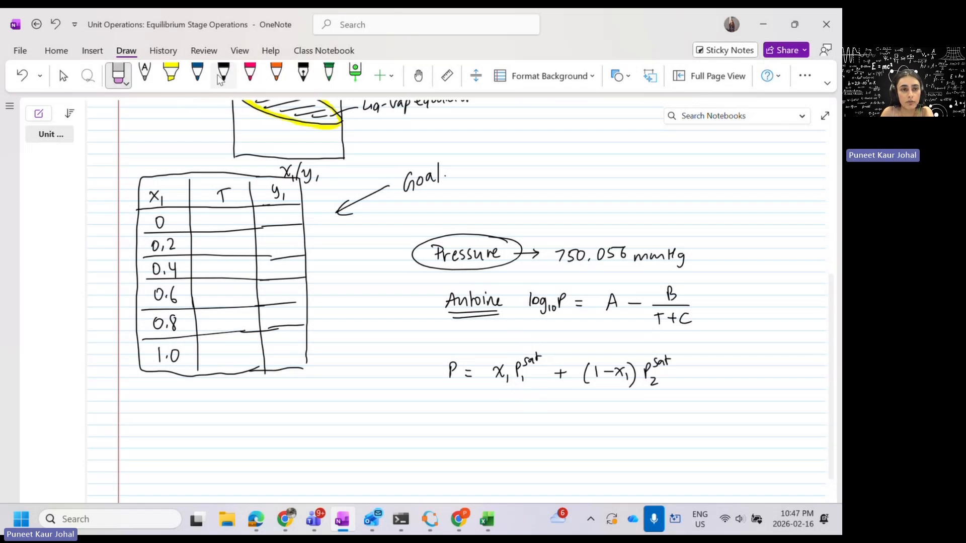
mouse_move(537, 365)
mouse_down()
mouse_move(540, 378)
mouse_move(548, 365)
mouse_up()
drag(545, 366, 547, 382)
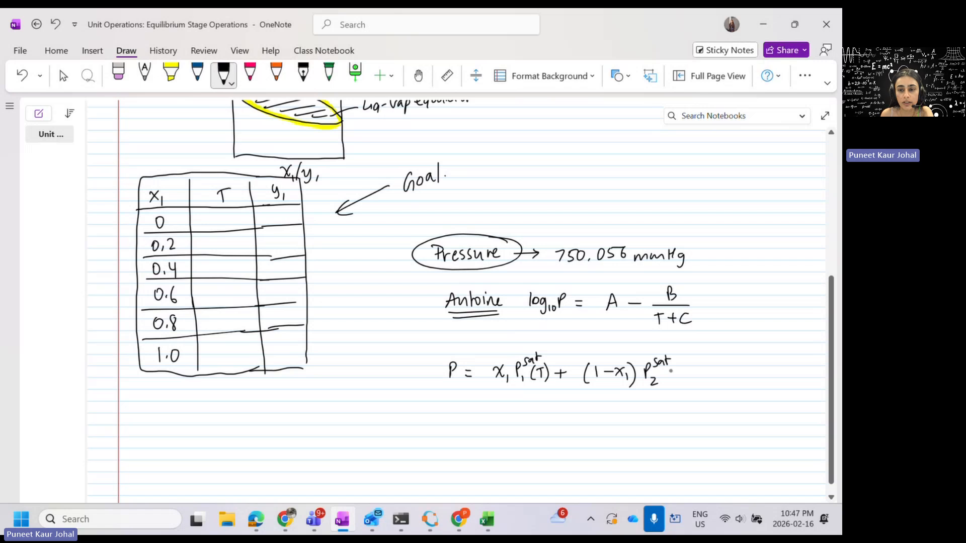
drag(672, 365, 671, 384)
mouse_move(680, 369)
mouse_down()
mouse_move(680, 381)
mouse_move(686, 368)
mouse_up()
drag(687, 363, 691, 382)
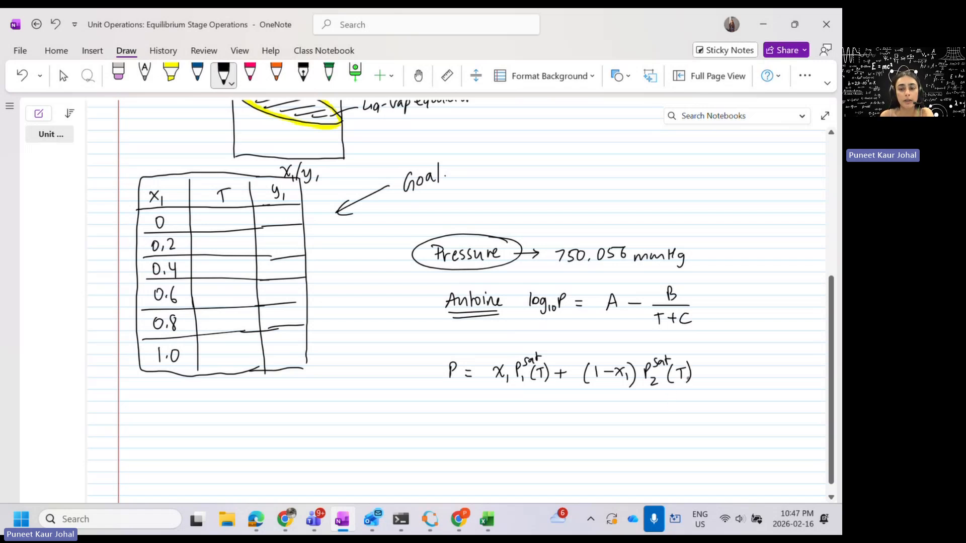
Highlight the P of the total pressure equation and the value 750.056 mmHg in yellow.
scroll(675, 375, down, 3)
scroll(674, 375, right, 2)
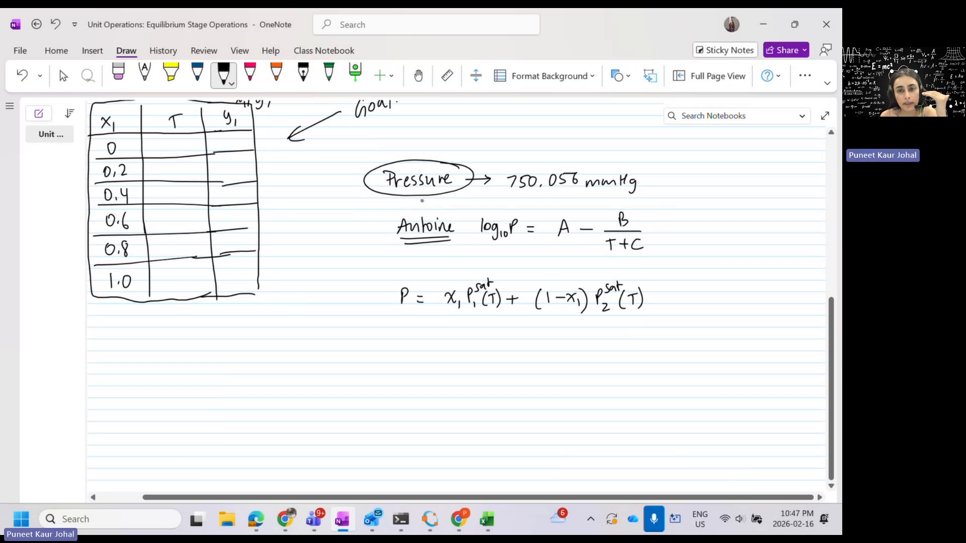
click(171, 73)
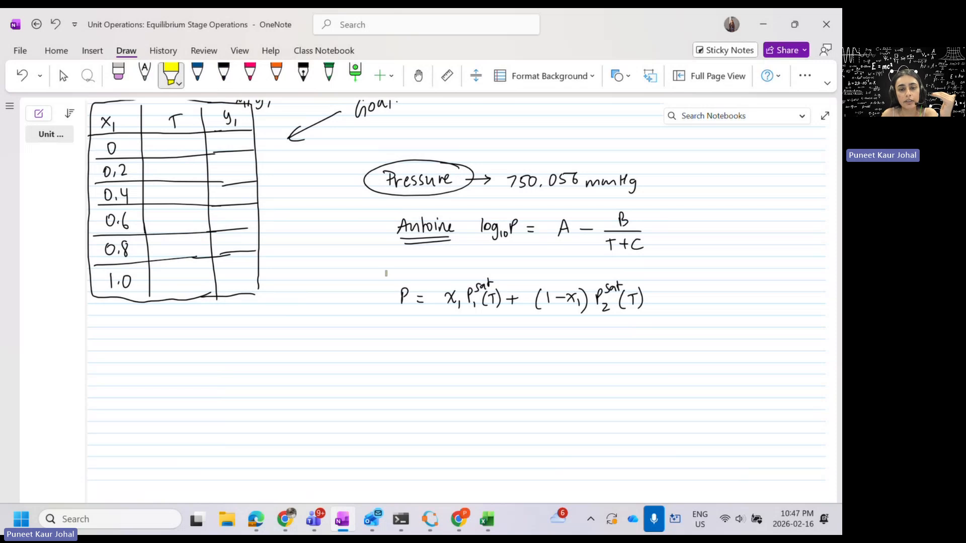
drag(398, 292, 405, 302)
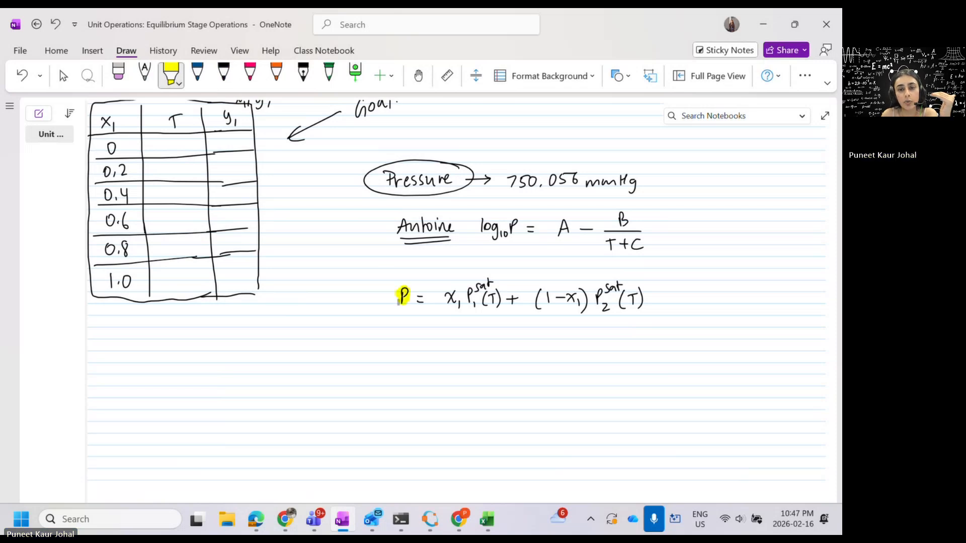
mouse_move(521, 168)
mouse_down()
mouse_move(611, 172)
mouse_move(533, 181)
mouse_move(631, 187)
mouse_move(508, 183)
mouse_move(624, 177)
mouse_up()
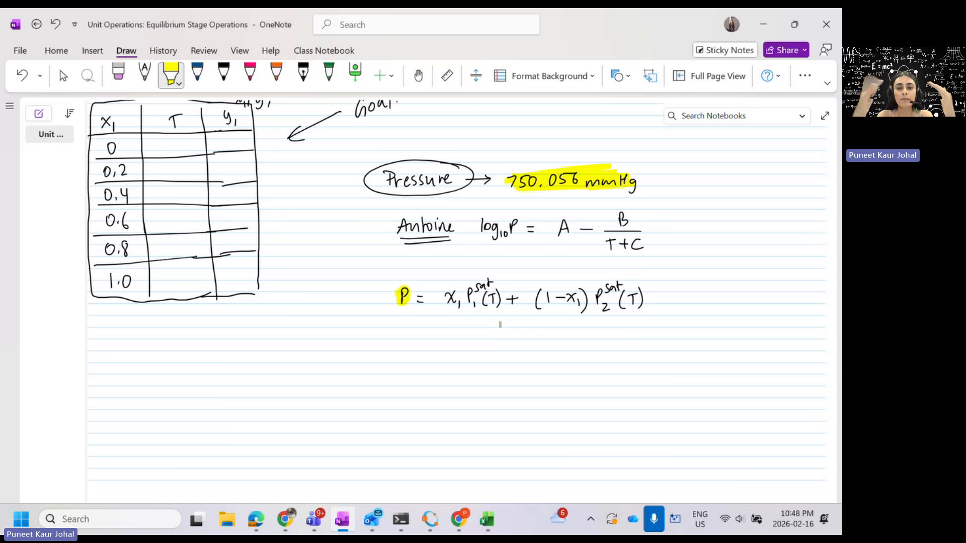
Draw small black upward arrows beneath P₁ˢᵃᵗ and P₂ˢᵃᵗ in the total pressure equation.
click(224, 75)
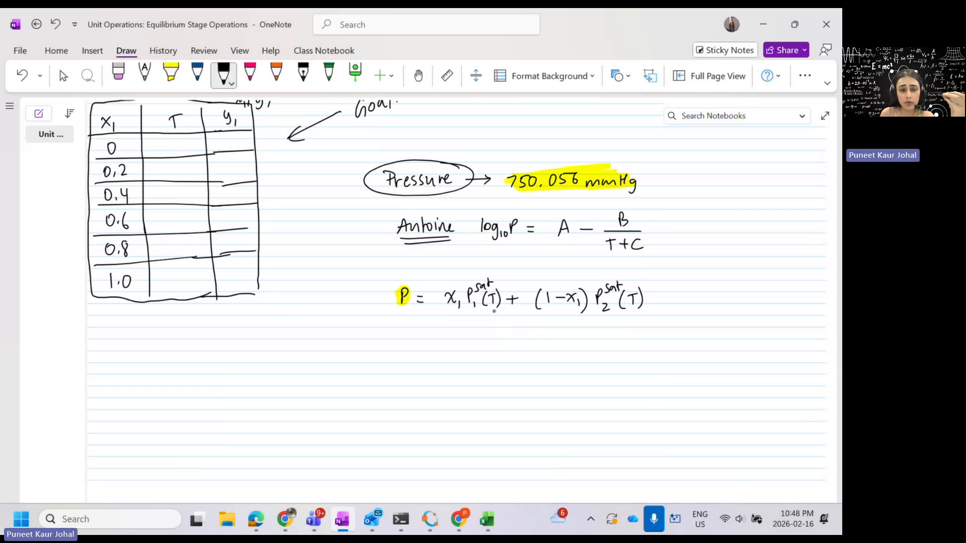
scroll(124, 158, left, 1)
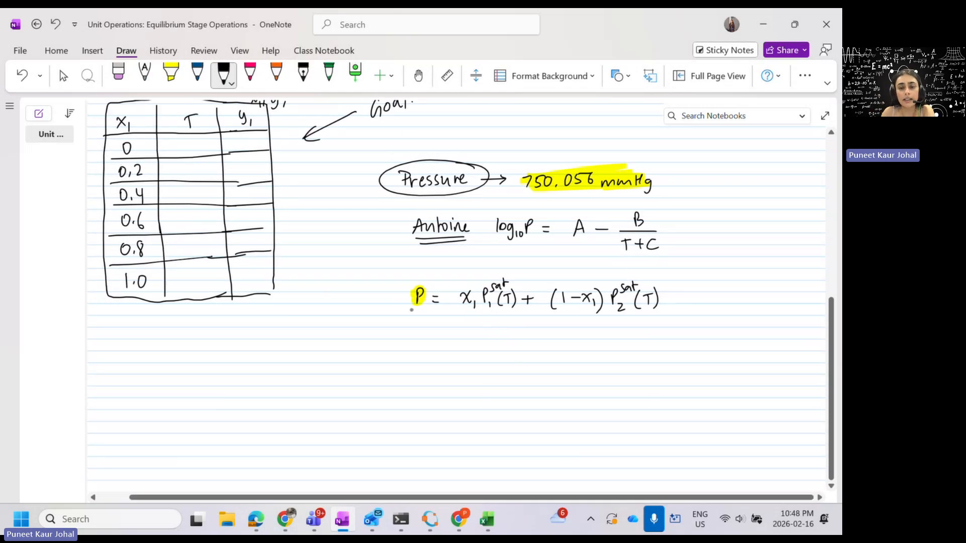
mouse_move(490, 329)
mouse_down()
mouse_move(489, 313)
mouse_move(493, 321)
mouse_up()
drag(624, 335, 623, 315)
drag(619, 324, 628, 322)
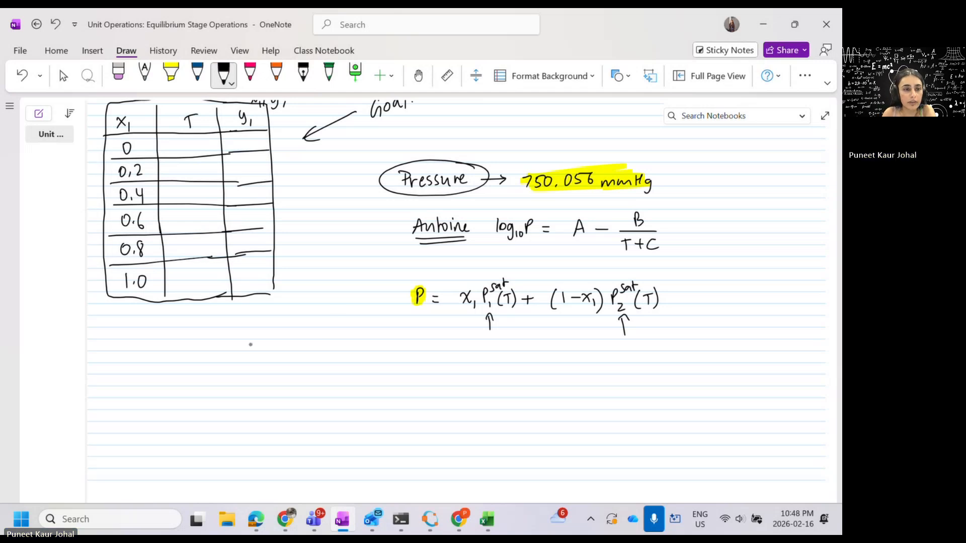
Write "@ x₁ = 0" below the table, followed by P = 0(P₁ˢᵃᵗ(T)) + (1−x₁) on the next line.
mouse_move(120, 344)
mouse_down()
mouse_move(123, 337)
mouse_move(147, 352)
mouse_move(173, 341)
mouse_up()
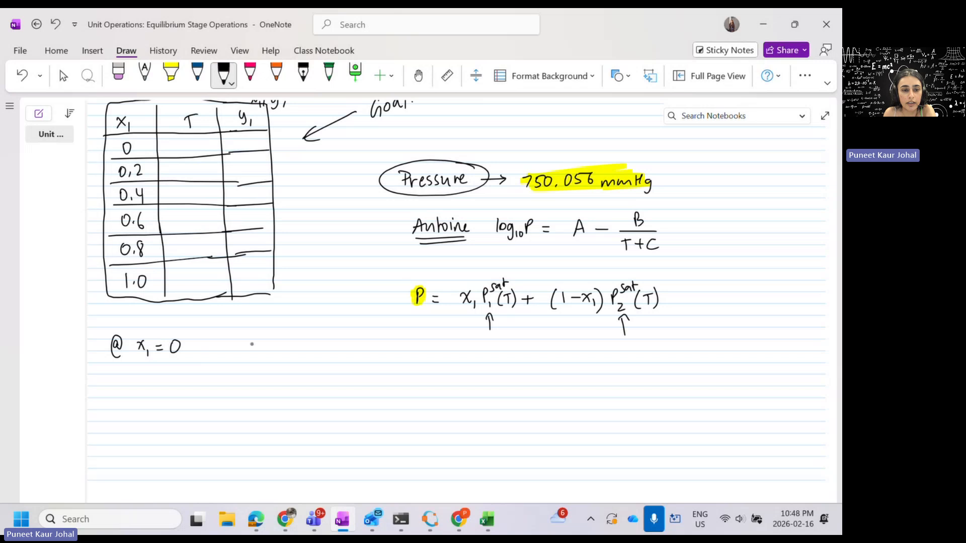
drag(138, 384, 155, 376)
mouse_move(148, 382)
mouse_down()
mouse_move(180, 376)
mouse_move(195, 389)
mouse_up()
mouse_move(201, 386)
mouse_down()
mouse_move(203, 372)
mouse_move(208, 379)
mouse_up()
drag(205, 382, 222, 373)
mouse_move(225, 365)
mouse_down()
mouse_move(224, 389)
mouse_move(232, 375)
mouse_up()
drag(230, 377, 229, 386)
mouse_move(235, 369)
mouse_down()
mouse_move(235, 390)
mouse_move(273, 382)
mouse_up()
mouse_move(267, 376)
mouse_down()
mouse_move(267, 390)
mouse_move(284, 393)
mouse_move(308, 380)
mouse_up()
drag(312, 376, 321, 385)
drag(322, 382, 329, 394)
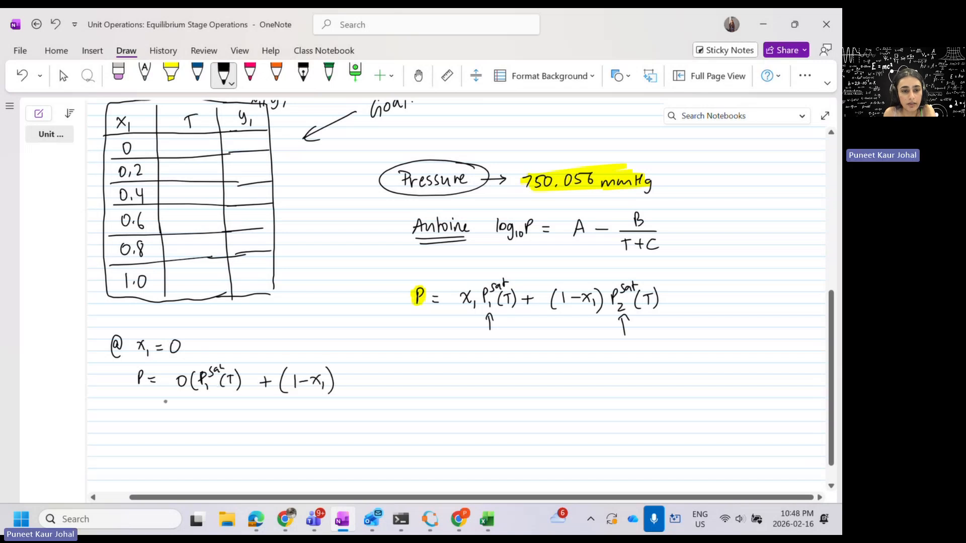
Strike the P₁ˢᵃᵗ term and the x₁ out to 0, and complete the equation with P₂ˢᵃᵗ(T).
mouse_move(165, 401)
mouse_down()
mouse_move(254, 358)
mouse_move(247, 364)
mouse_up()
drag(255, 344, 255, 345)
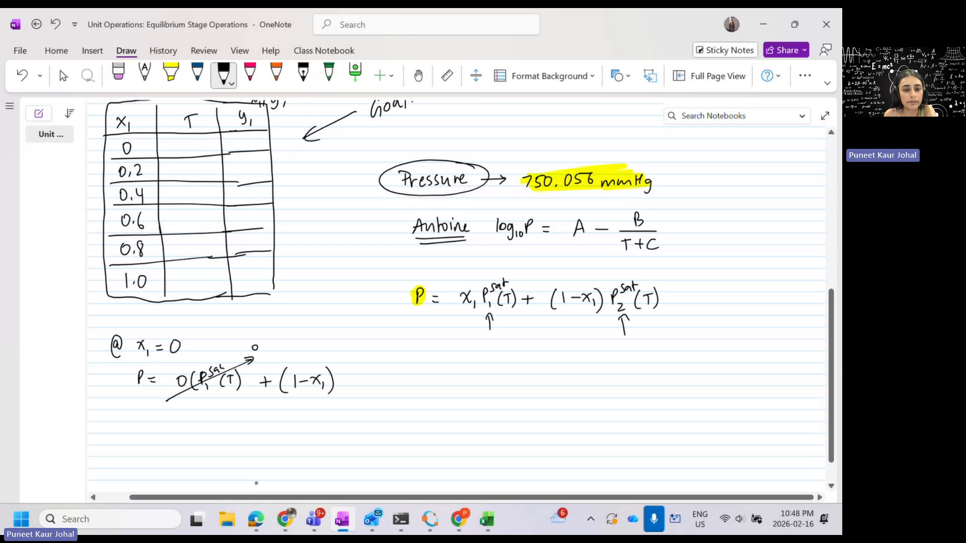
mouse_move(312, 395)
mouse_down()
mouse_move(328, 359)
mouse_move(351, 385)
mouse_move(364, 376)
mouse_up()
mouse_move(371, 363)
mouse_down()
mouse_move(372, 375)
mouse_move(376, 367)
mouse_up()
mouse_move(377, 371)
mouse_down()
mouse_move(376, 388)
mouse_move(390, 372)
mouse_up()
drag(386, 373, 385, 387)
drag(391, 368, 395, 387)
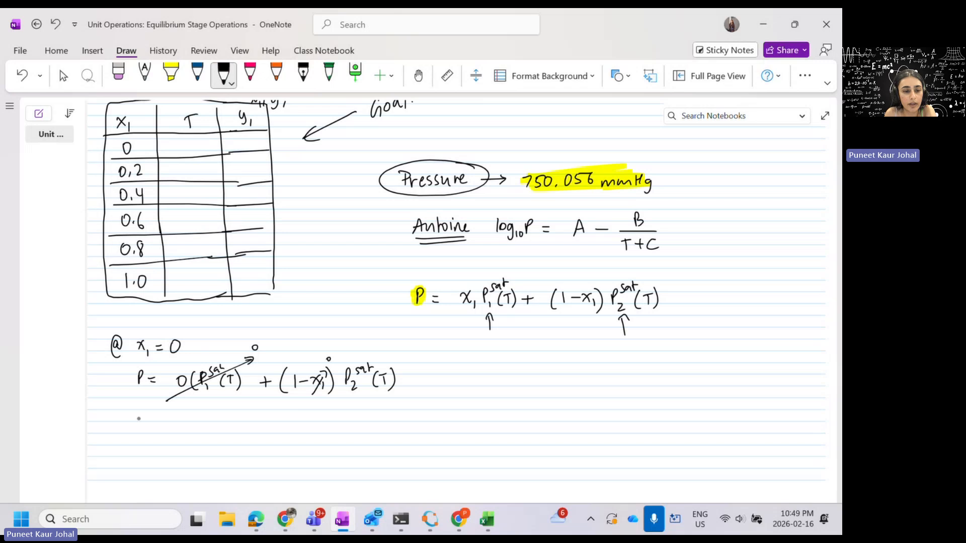
Write the simplified equation P = P₂ˢᵃᵗ(T) below the struck-out line.
drag(137, 408, 139, 416)
drag(146, 412, 153, 411)
drag(147, 417, 202, 427)
drag(204, 405, 213, 409)
drag(215, 402, 220, 427)
drag(222, 411, 230, 411)
drag(226, 408, 237, 428)
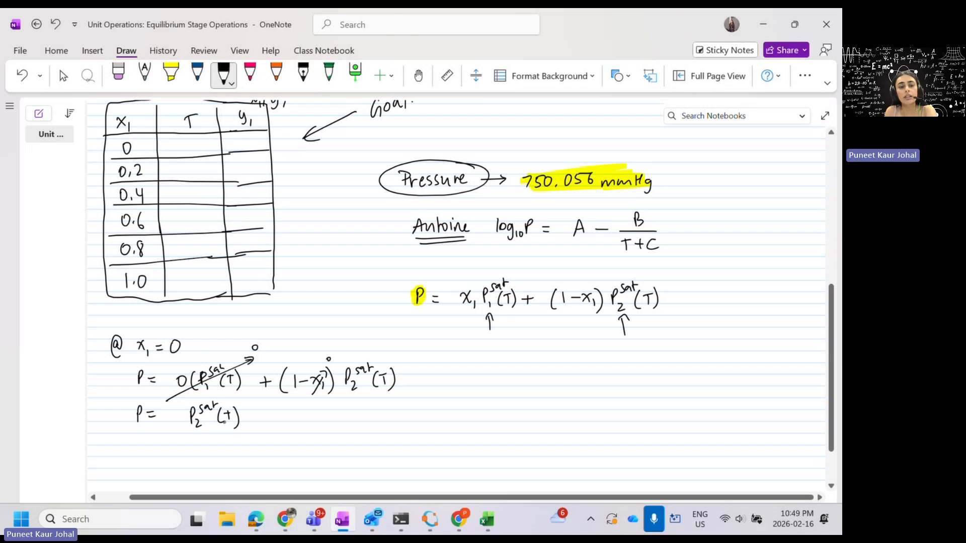
Circle P₂ˢᵃᵗ(T) and draw a long curved arrow from it to Antoine's equation.
scroll(217, 428, down, 2)
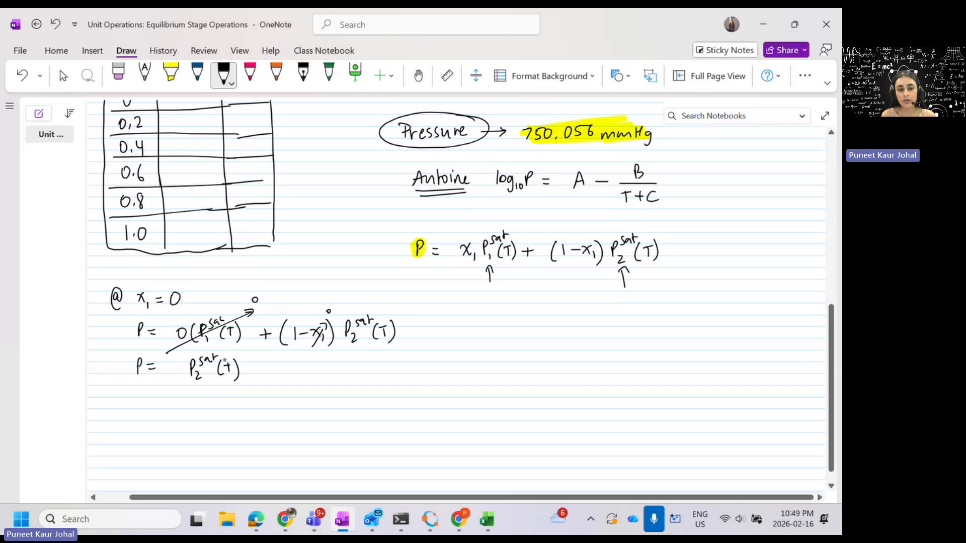
mouse_move(236, 352)
mouse_down()
mouse_move(217, 347)
mouse_move(237, 356)
mouse_up()
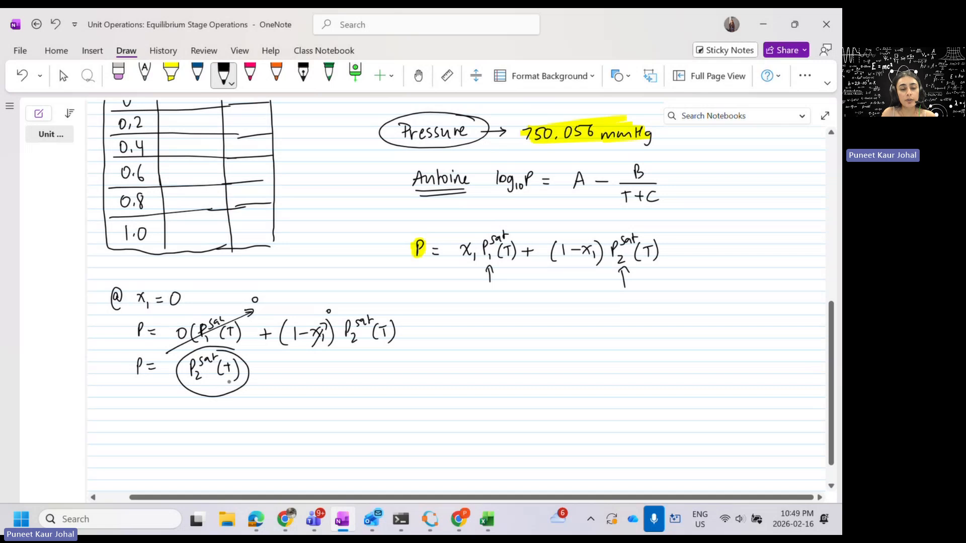
mouse_move(230, 391)
mouse_down()
mouse_move(318, 422)
mouse_move(676, 161)
mouse_move(694, 160)
mouse_up()
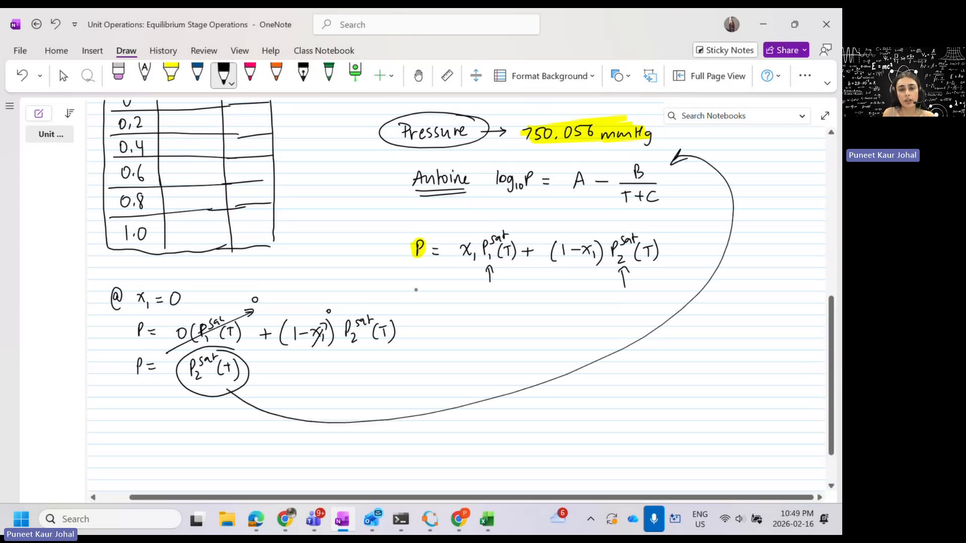
Write "750.056 mmHg" in black below the simplified equation.
scroll(413, 292, down, 1)
scroll(139, 405, up, 1)
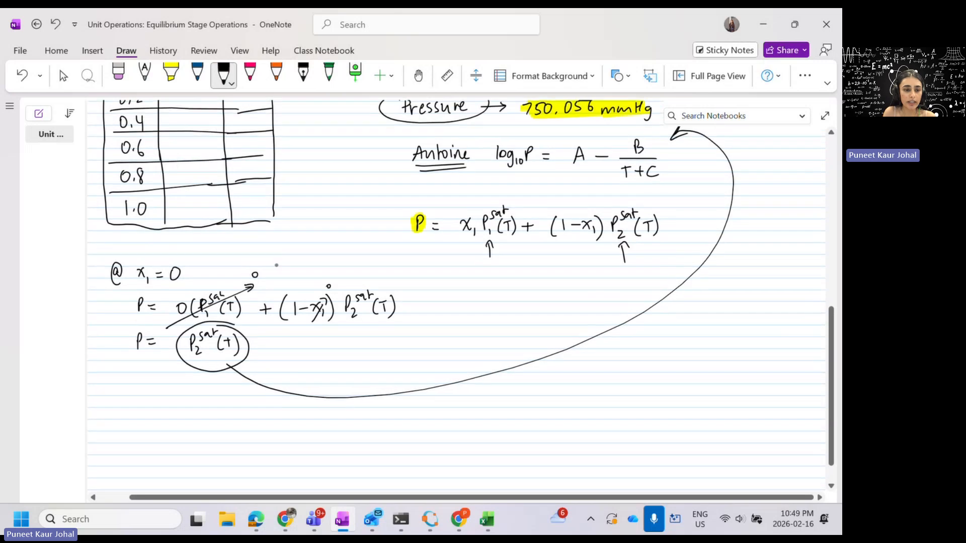
mouse_move(127, 394)
mouse_down()
mouse_move(168, 399)
mouse_move(183, 390)
mouse_move(181, 398)
mouse_move(215, 397)
mouse_move(233, 410)
mouse_up()
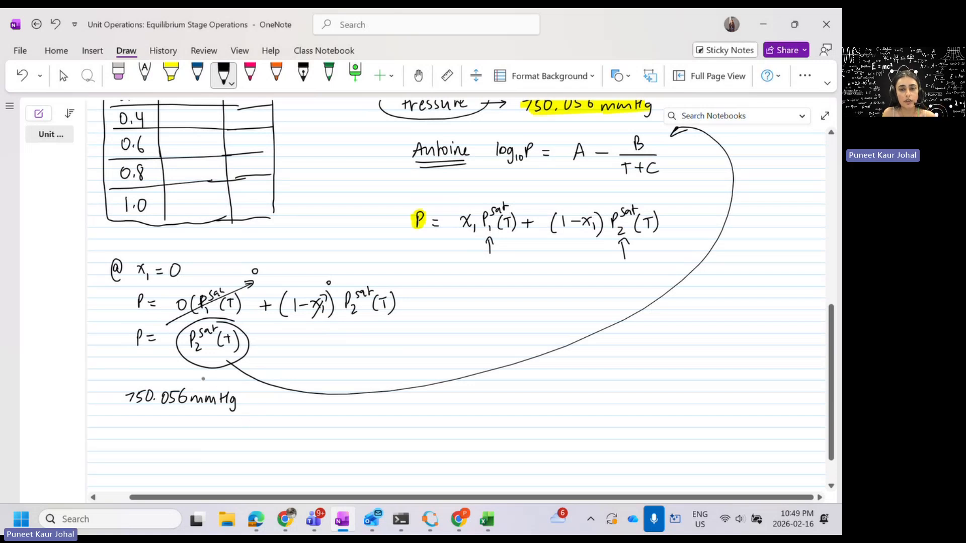
Circle the lower 750.056 mmHg and Antoine's P in pink, and tick A, B and C in Antoine's equation.
scroll(529, 165, up, 1)
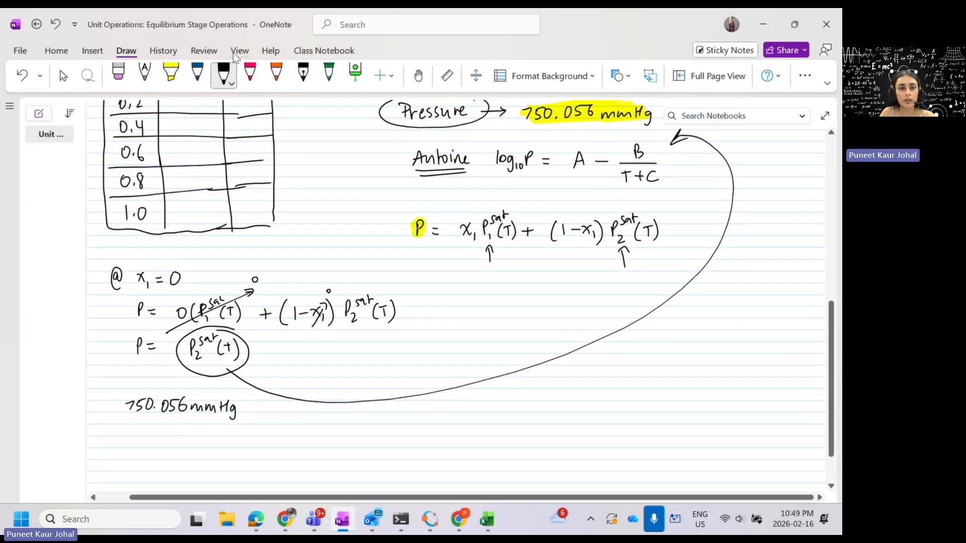
click(250, 76)
mouse_move(184, 394)
mouse_down()
mouse_move(126, 397)
mouse_move(242, 410)
mouse_move(166, 393)
mouse_up()
drag(533, 145, 652, 133)
drag(662, 184, 675, 177)
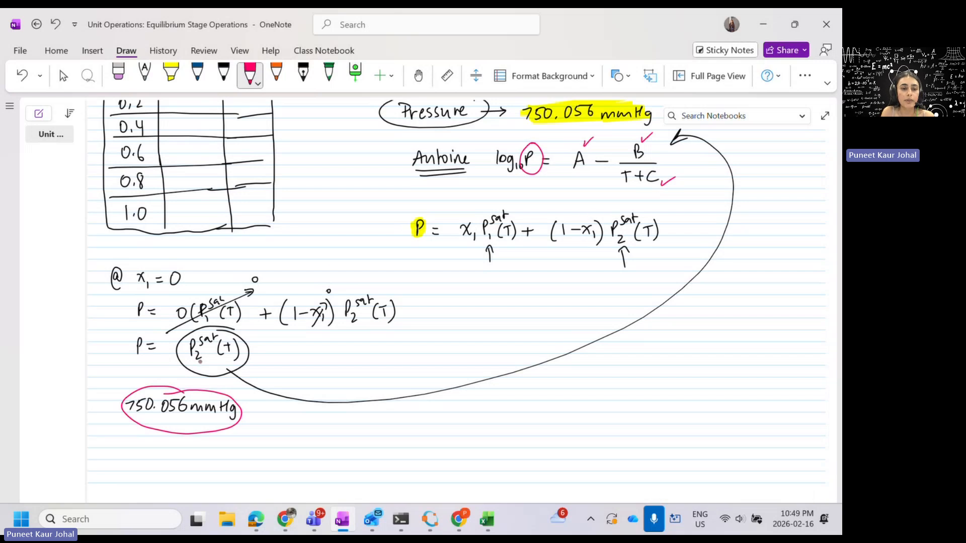
Label chloroform with a circled 1 and dichloromethane with a circled 2 in pink, and tick dichloromethane's A, B and C constants.
scroll(198, 362, up, 8)
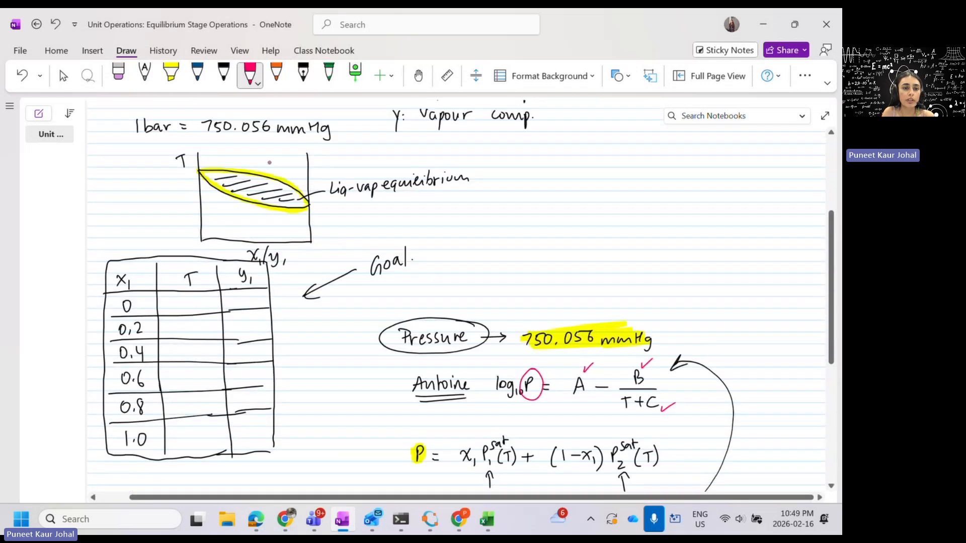
mouse_move(242, 176)
mouse_down()
mouse_move(248, 182)
mouse_move(243, 173)
mouse_move(183, 186)
mouse_move(194, 177)
mouse_up()
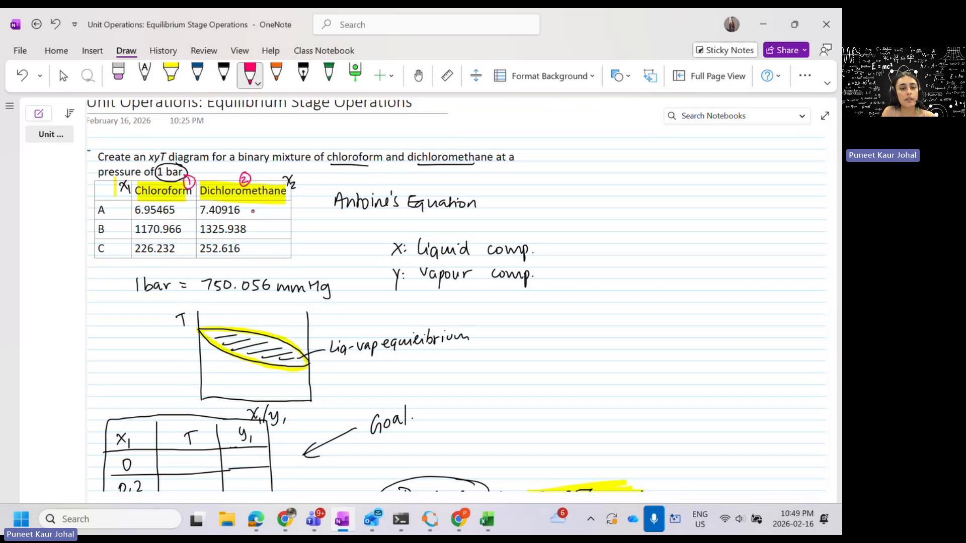
drag(251, 210, 260, 207)
mouse_move(253, 229)
mouse_down()
mouse_move(263, 226)
mouse_move(264, 246)
mouse_up()
Write "log 750.056 =" in black below the pink-circled pressure value.
scroll(313, 277, down, 10)
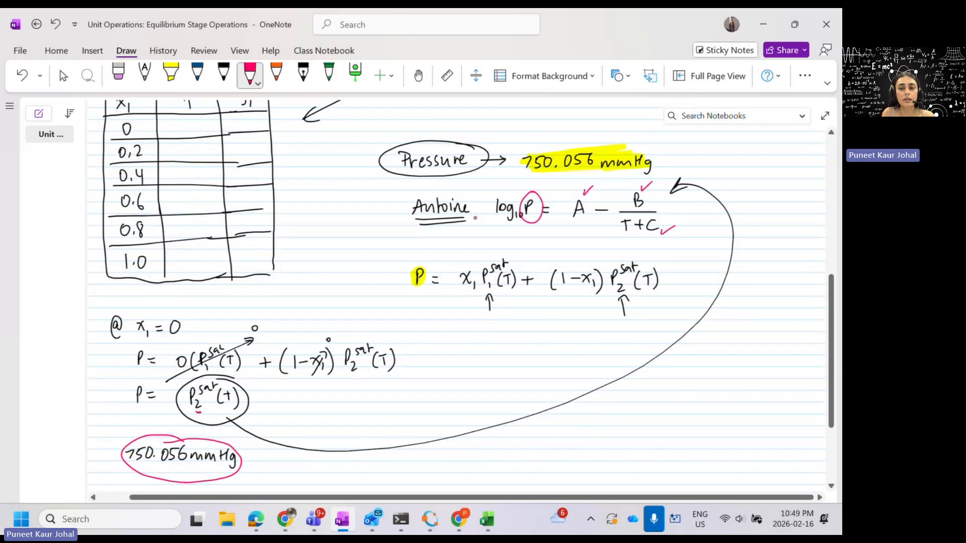
click(224, 75)
scroll(229, 321, down, 3)
scroll(229, 321, up, 3)
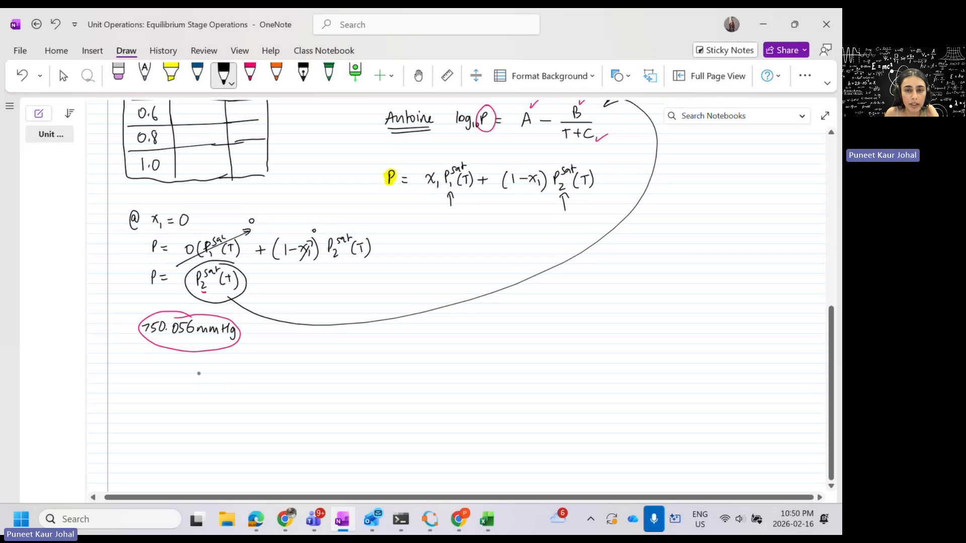
mouse_move(167, 362)
mouse_down()
mouse_move(166, 378)
mouse_move(194, 375)
mouse_up()
drag(204, 367, 208, 375)
drag(214, 366, 251, 372)
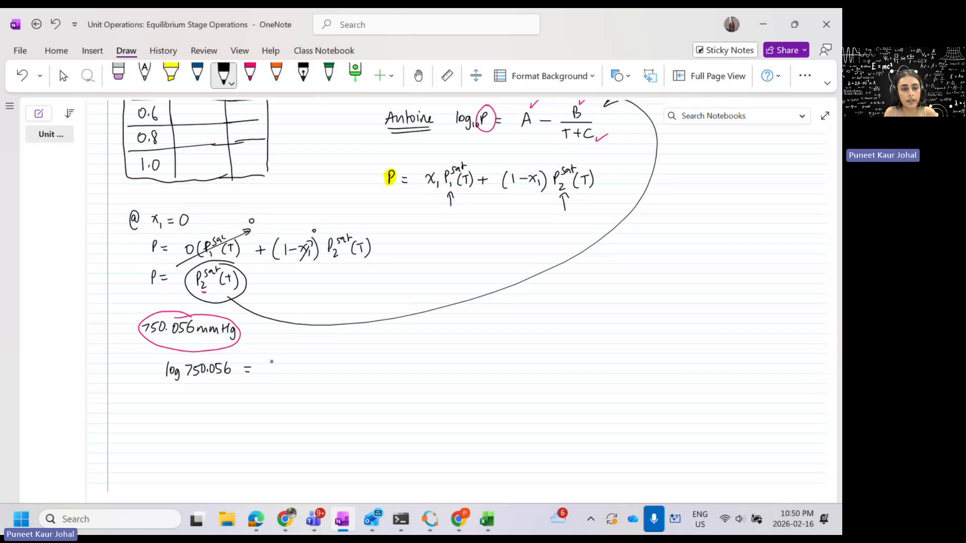
Write 7.40916 − 1325.938/(T+252.616) in the blank space beside the "Antoine's Equation" heading.
scroll(272, 365, up, 7)
scroll(272, 366, down, 1)
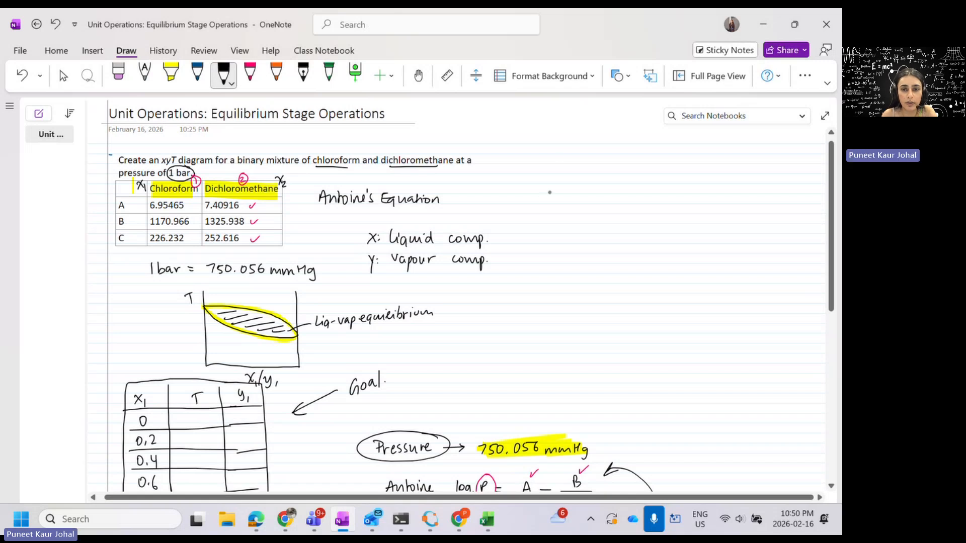
mouse_move(550, 187)
mouse_down()
mouse_move(553, 199)
mouse_move(571, 198)
mouse_up()
click(558, 197)
mouse_move(579, 186)
mouse_down()
mouse_move(578, 197)
mouse_move(582, 186)
mouse_move(596, 196)
mouse_up()
mouse_move(603, 184)
mouse_down()
mouse_move(599, 192)
mouse_move(695, 189)
mouse_move(717, 176)
mouse_up()
click(688, 187)
mouse_move(653, 192)
mouse_down()
mouse_move(720, 191)
mouse_move(684, 208)
mouse_up()
drag(692, 200, 735, 205)
drag(747, 195, 742, 201)
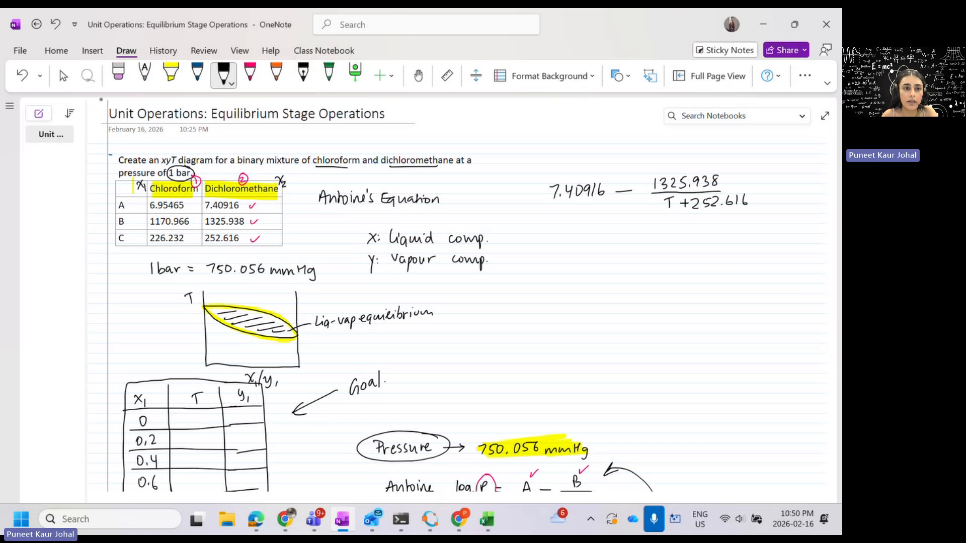
Lasso the handwritten 7.40916 − 1325.938/(T+252.616) expression and move it directly after "log 750.056 =".
click(88, 75)
mouse_move(621, 160)
mouse_down()
mouse_move(578, 236)
mouse_move(752, 224)
mouse_move(653, 151)
mouse_move(620, 157)
mouse_move(649, 322)
mouse_move(536, 375)
mouse_up()
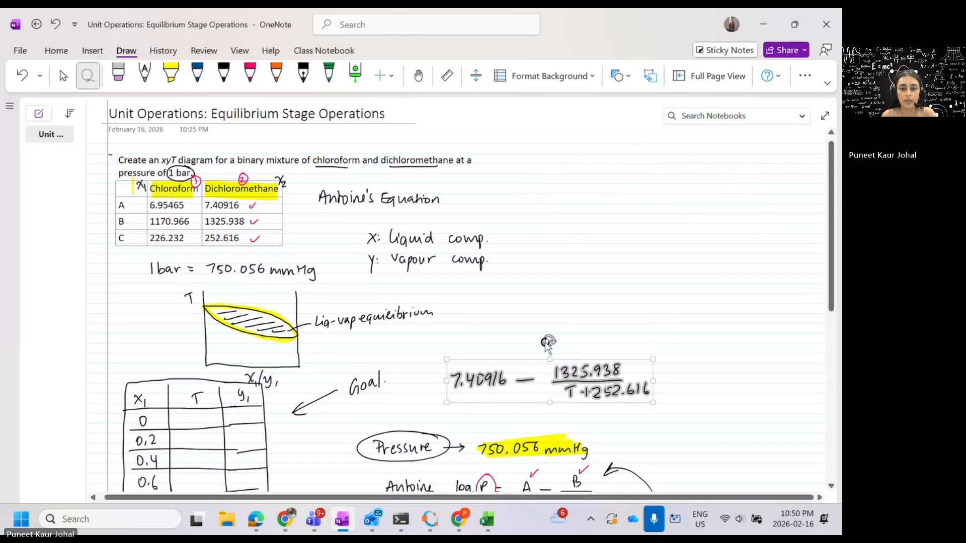
scroll(538, 190, down, 4)
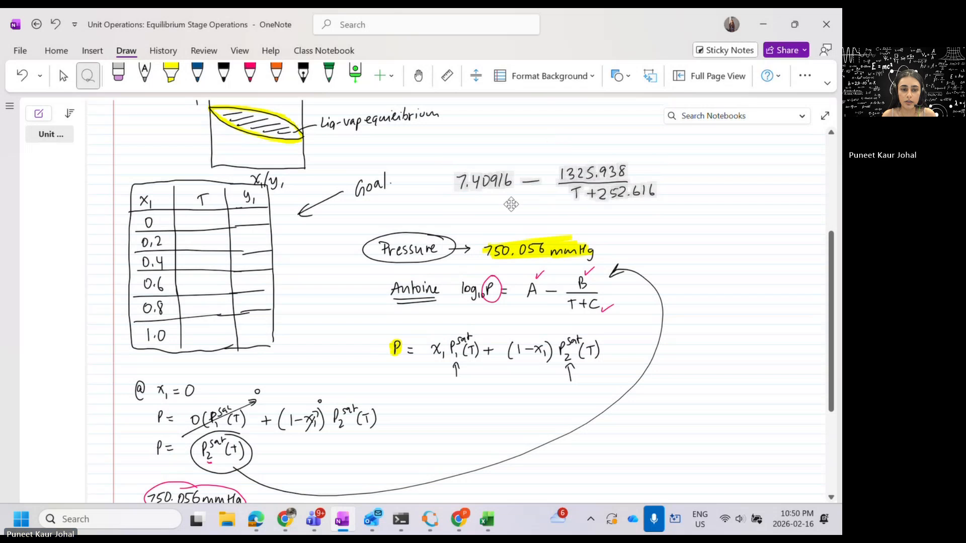
drag(536, 189, 455, 460)
scroll(434, 290, down, 4)
ctrl+drag(430, 245, 326, 333)
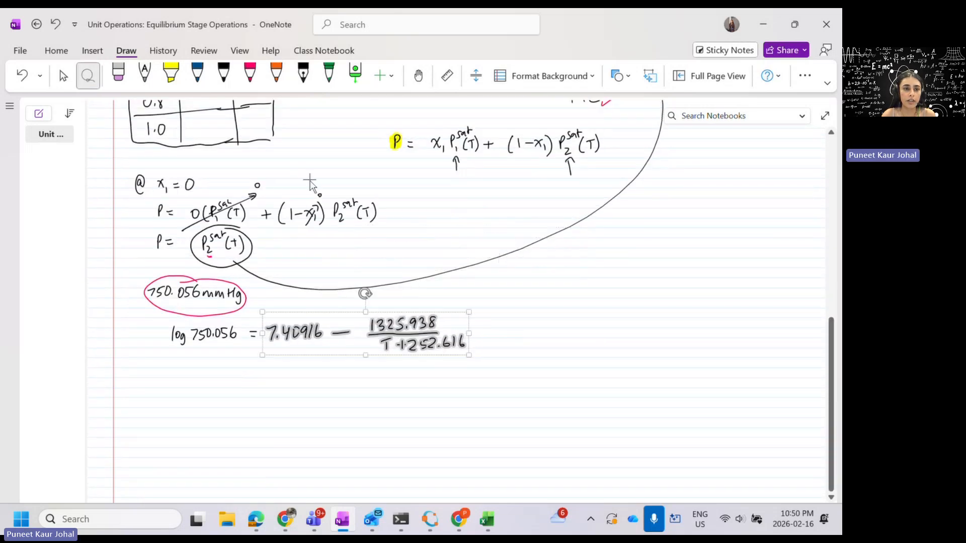
Write T = 39.8°C below the Antoine expression for x₁ = 0 and draw a box around it.
click(237, 368)
scroll(315, 357, up, 1)
scroll(316, 352, down, 1)
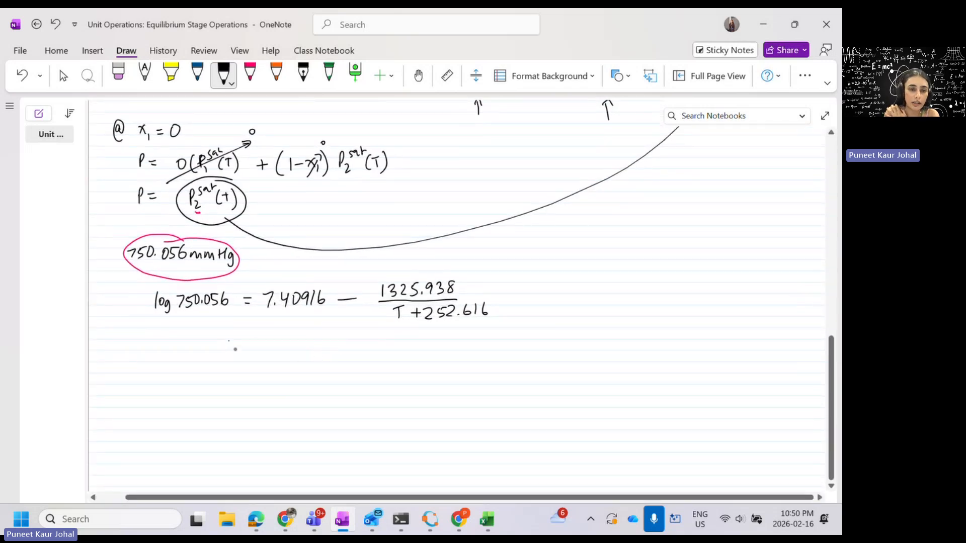
drag(271, 338, 272, 351)
mouse_move(289, 341)
mouse_down()
mouse_move(287, 352)
mouse_move(308, 340)
mouse_up()
click(293, 350)
drag(326, 341, 325, 350)
mouse_move(227, 361)
mouse_down()
mouse_move(309, 360)
mouse_move(304, 329)
mouse_move(238, 330)
mouse_move(221, 362)
mouse_up()
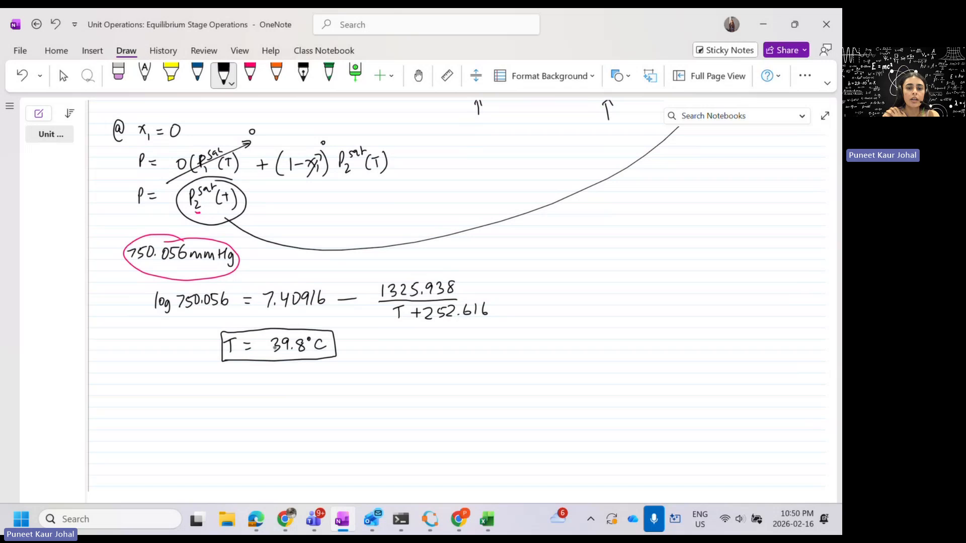
Write the heading "@ x₁ = 0.2" in black below the boxed temperature.
scroll(288, 353, down, 1)
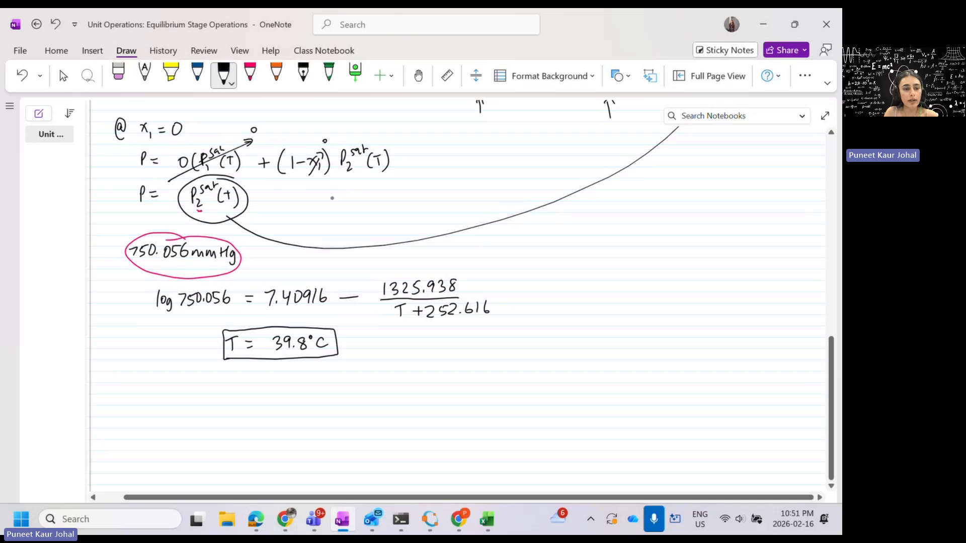
drag(119, 397, 153, 406)
drag(158, 406, 167, 412)
drag(173, 398, 180, 397)
mouse_move(173, 404)
mouse_down()
mouse_move(161, 409)
mouse_move(202, 394)
mouse_move(226, 404)
mouse_up()
click(122, 83)
click(223, 75)
click(212, 404)
Write the total pressure equation P = x₁P₁sat(T) + (1−x₁)P₂sat(T) beneath the x₁ = 0.2 heading.
scroll(148, 407, down, 2)
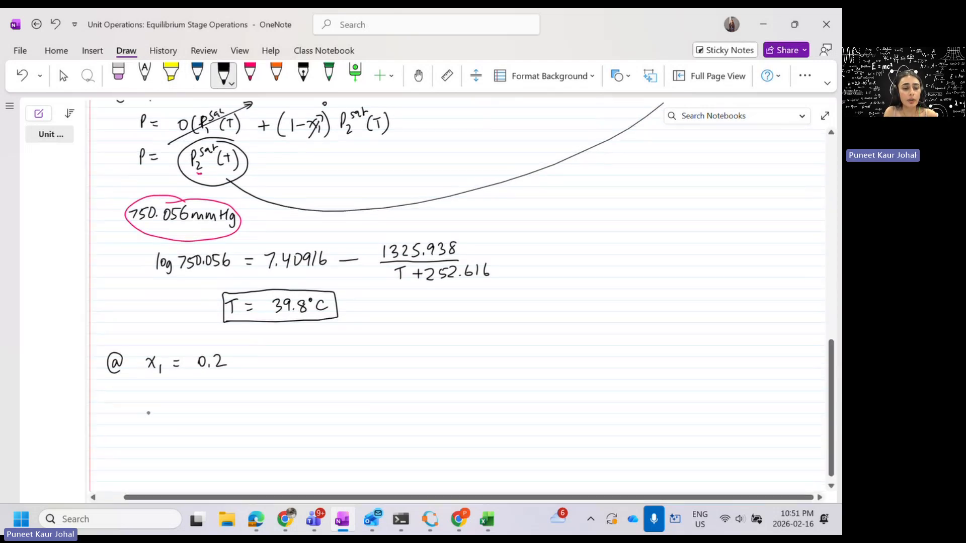
mouse_move(160, 390)
mouse_down()
mouse_move(161, 405)
mouse_move(179, 396)
mouse_up()
mouse_move(173, 402)
mouse_down()
mouse_move(218, 410)
mouse_move(233, 386)
mouse_move(259, 385)
mouse_up()
drag(256, 392, 254, 405)
drag(258, 394, 264, 392)
drag(261, 394, 268, 407)
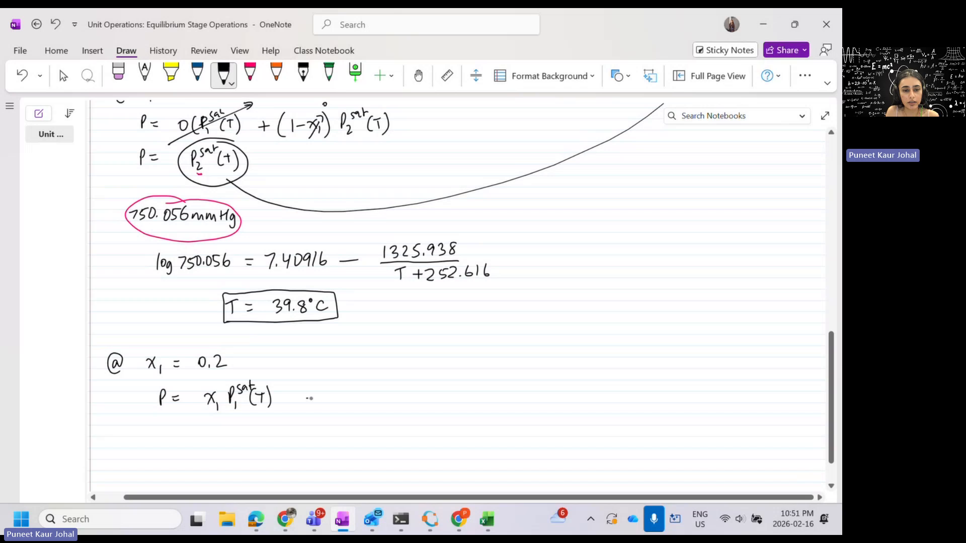
drag(343, 387, 340, 408)
drag(351, 391, 352, 406)
drag(357, 397, 381, 405)
mouse_move(381, 400)
mouse_down()
mouse_move(386, 411)
mouse_move(402, 397)
mouse_up()
mouse_move(400, 405)
mouse_down()
mouse_move(407, 410)
mouse_move(414, 386)
mouse_move(423, 407)
mouse_up()
drag(426, 393, 432, 406)
drag(437, 388, 439, 408)
Start the substituted equation on the next line by writing 750.056 = 0.2P₁sat(T) +.
scroll(396, 346, down, 3)
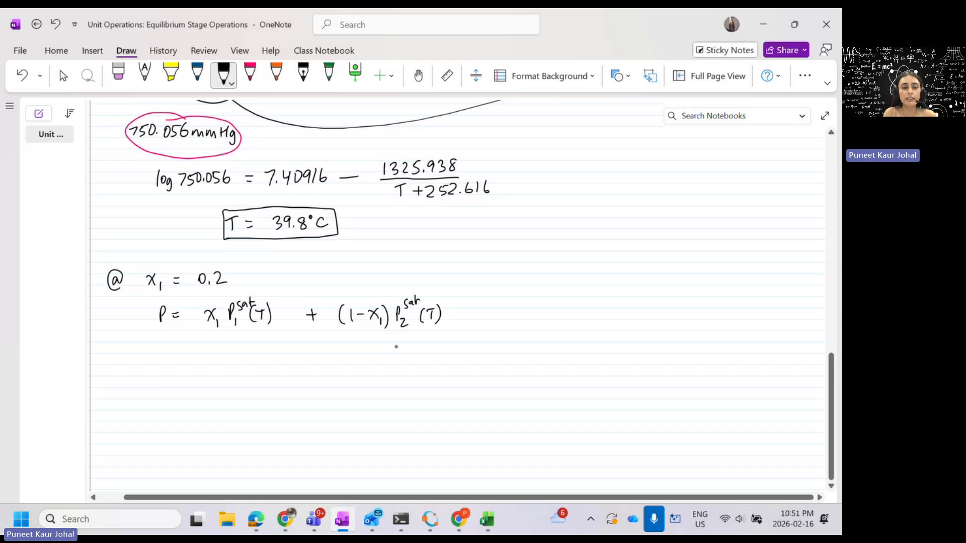
mouse_move(136, 343)
mouse_down()
mouse_move(137, 353)
mouse_move(172, 353)
mouse_up()
drag(174, 342, 180, 341)
drag(189, 340, 186, 352)
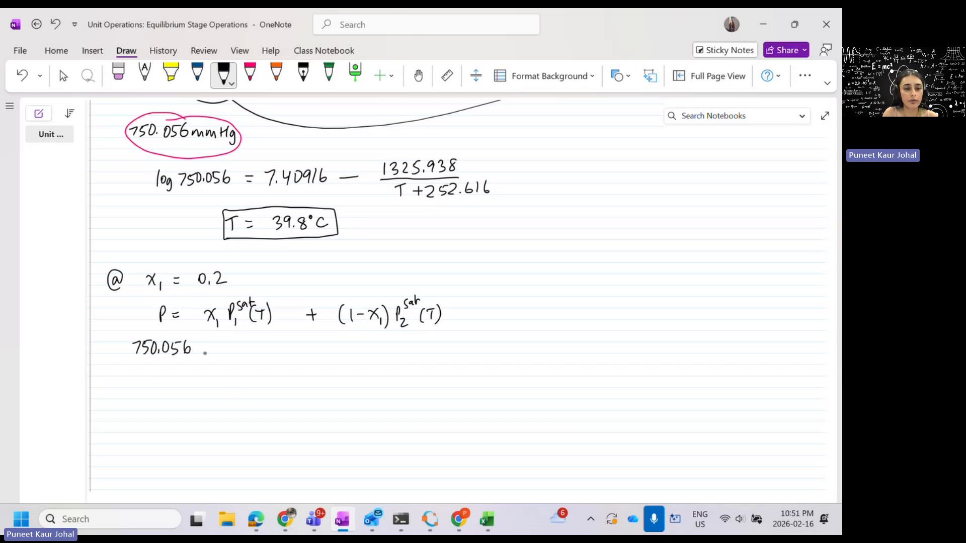
drag(205, 350, 212, 350)
mouse_move(206, 353)
mouse_down()
mouse_move(257, 354)
mouse_move(263, 339)
mouse_up()
click(246, 353)
drag(264, 339, 270, 359)
drag(276, 338, 286, 343)
drag(282, 337, 290, 354)
drag(294, 343, 300, 342)
drag(297, 343, 297, 353)
mouse_move(302, 340)
mouse_down()
mouse_move(303, 354)
mouse_move(334, 349)
mouse_up()
drag(328, 343, 328, 354)
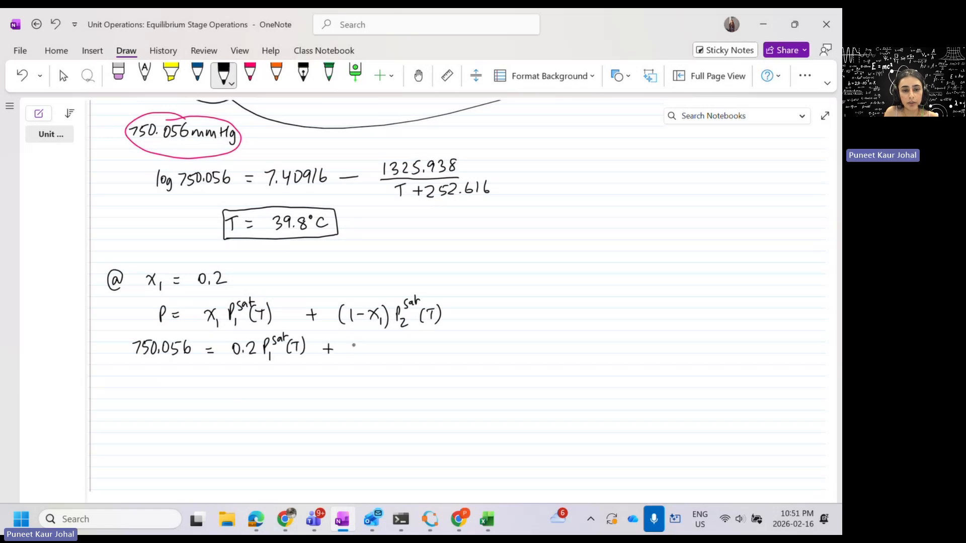
Cross out x₁ in (1−x₁), write 0.2 above it, and finish the substituted equation with 0.8P₂sat(T).
mouse_move(374, 317)
mouse_down()
mouse_move(384, 311)
mouse_move(373, 297)
mouse_up()
drag(379, 301, 391, 301)
drag(360, 347, 367, 355)
mouse_move(377, 345)
mouse_down()
mouse_move(394, 359)
mouse_move(405, 342)
mouse_move(425, 351)
mouse_move(429, 343)
mouse_up()
drag(431, 340, 434, 358)
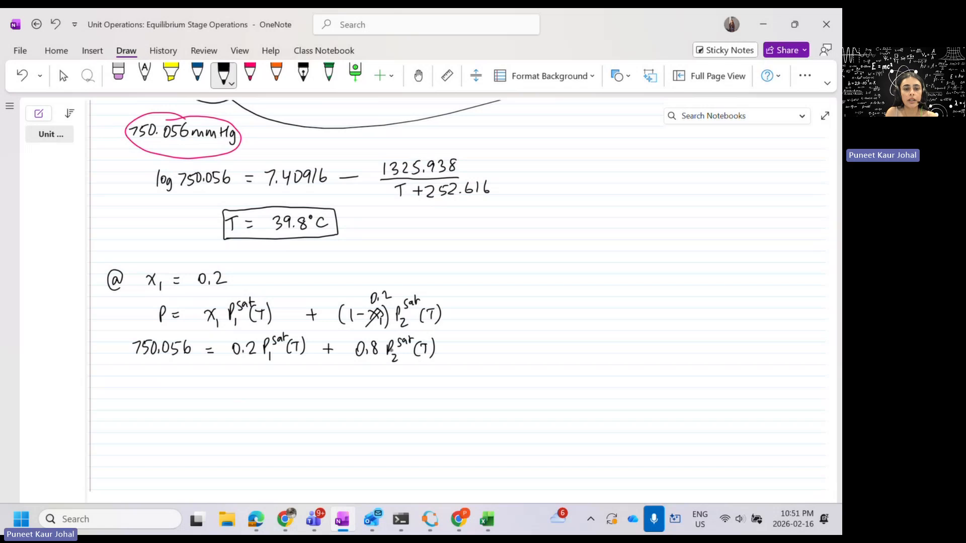
Write "guess & check." under the substituted equation and draw a curved arrow from it up to the Antoine expression.
scroll(169, 344, down, 1)
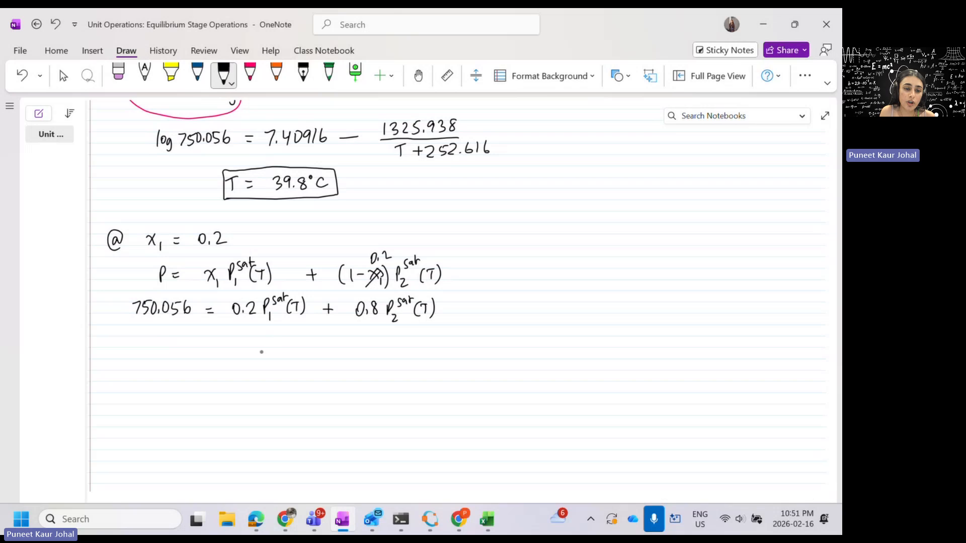
mouse_move(263, 347)
mouse_down()
mouse_move(261, 369)
mouse_move(282, 358)
mouse_move(369, 356)
mouse_up()
scroll(354, 326, down, 2)
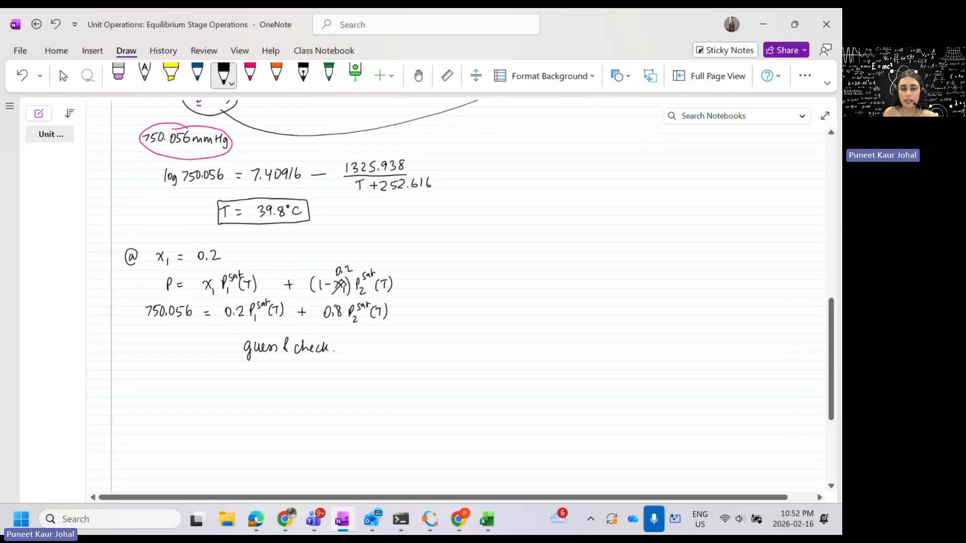
scroll(330, 376, up, 1)
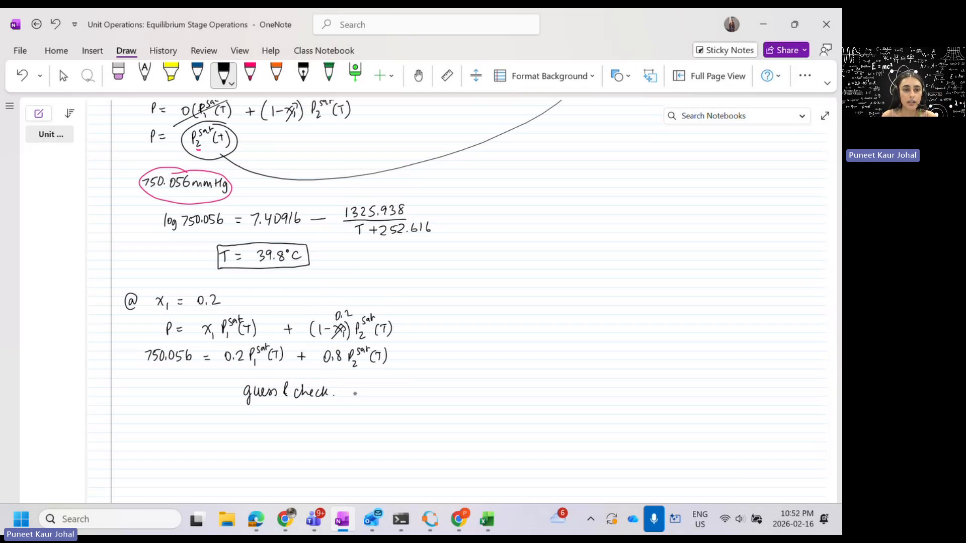
mouse_move(355, 393)
mouse_down()
mouse_move(421, 399)
mouse_move(483, 226)
mouse_move(442, 225)
mouse_up()
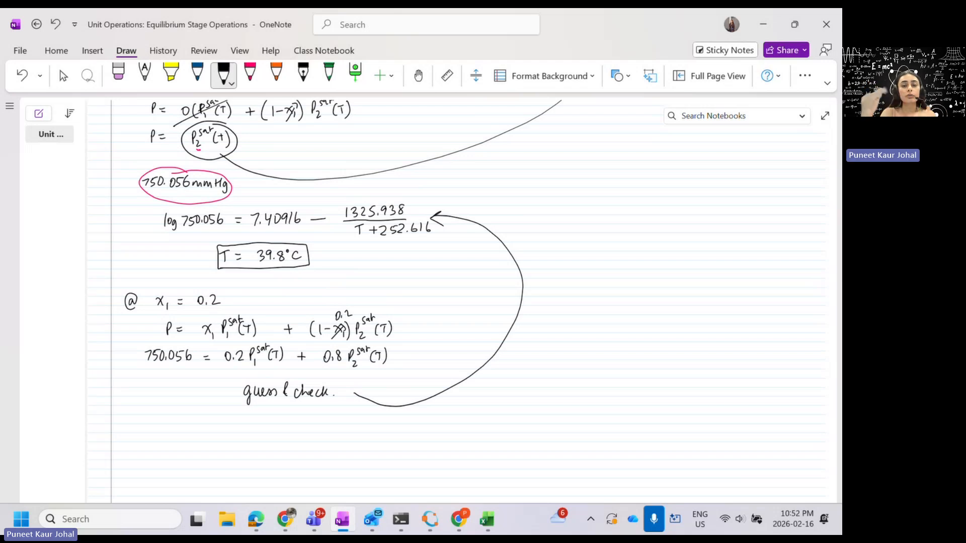
scroll(289, 377, up, 1)
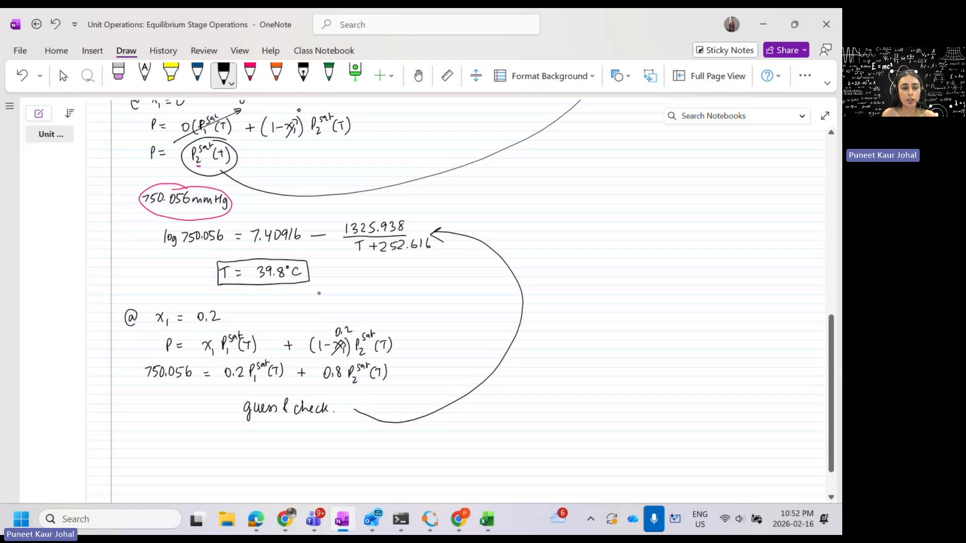
scroll(351, 308, up, 1)
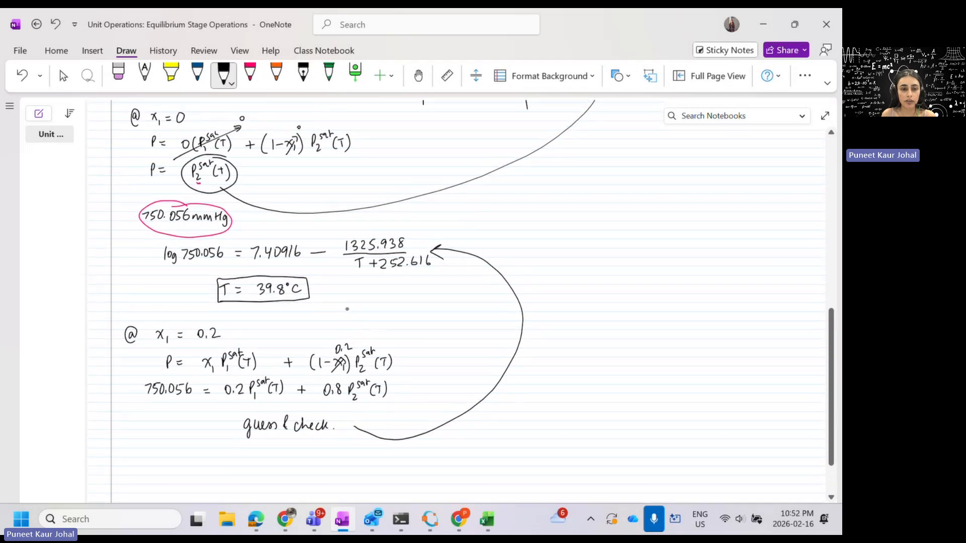
Switch to the Excel workbook and begin the P1 sat formula for x1 = 0 in C9 with =10^(.
click(492, 523)
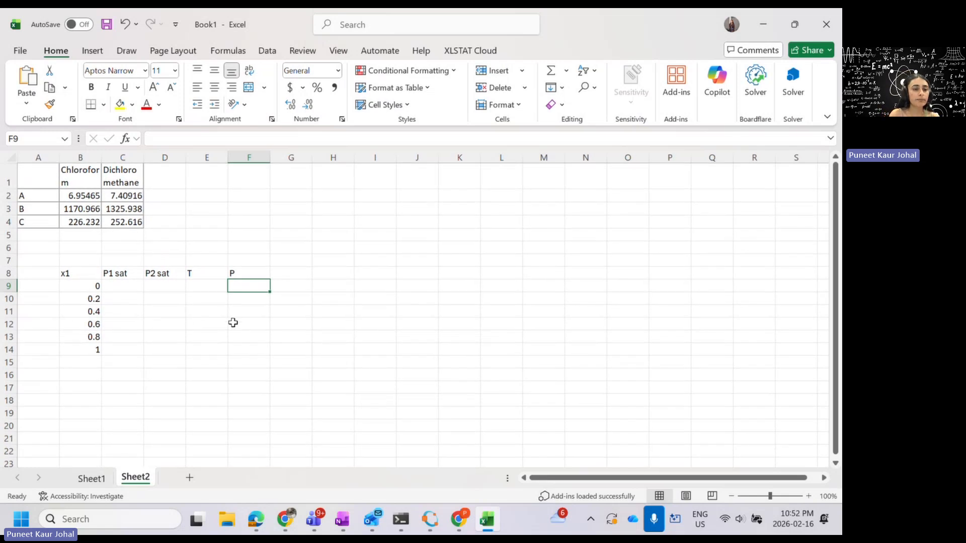
drag(85, 286, 95, 350)
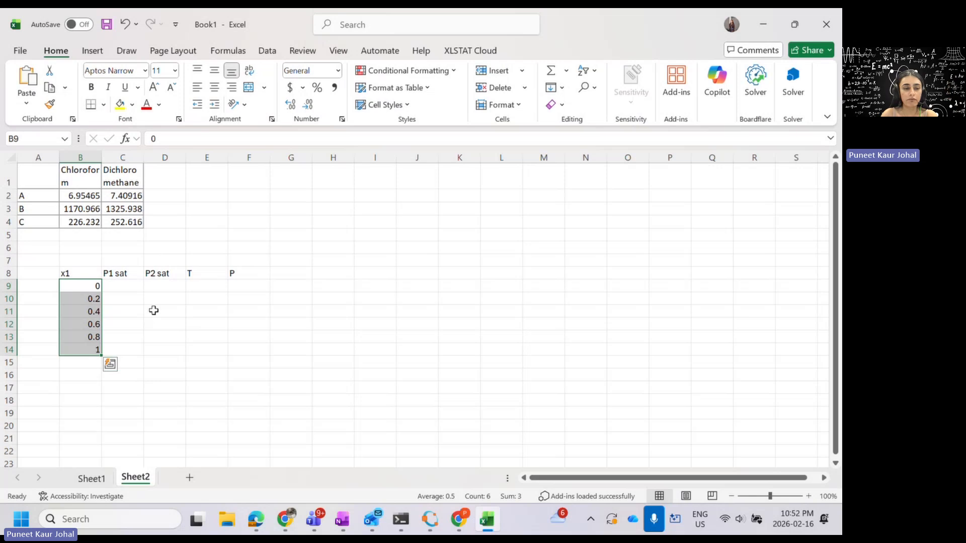
click(128, 287)
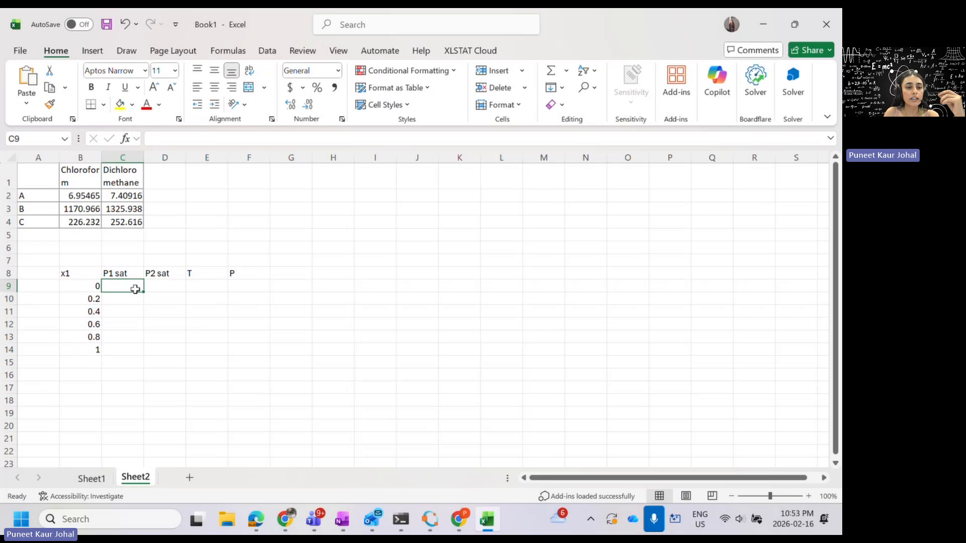
click(165, 138)
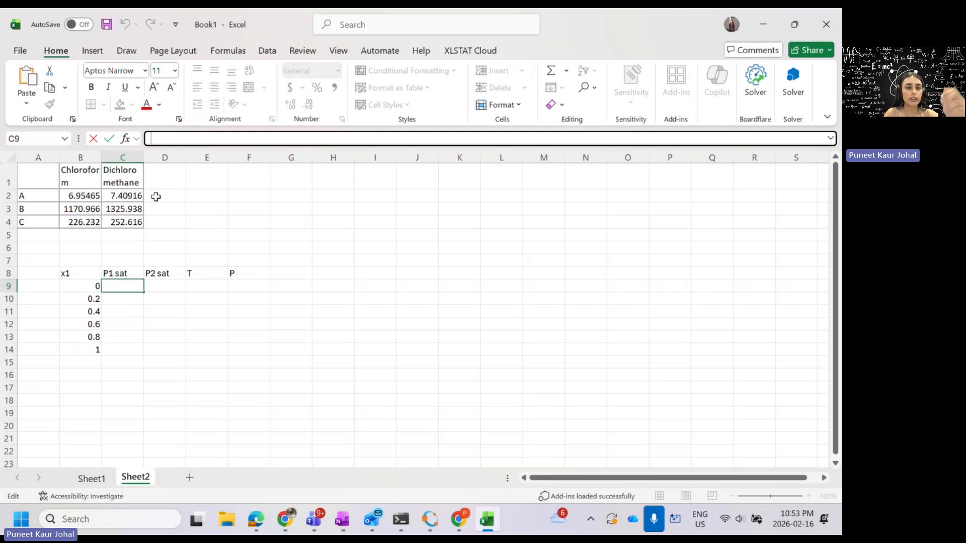
text(=10)
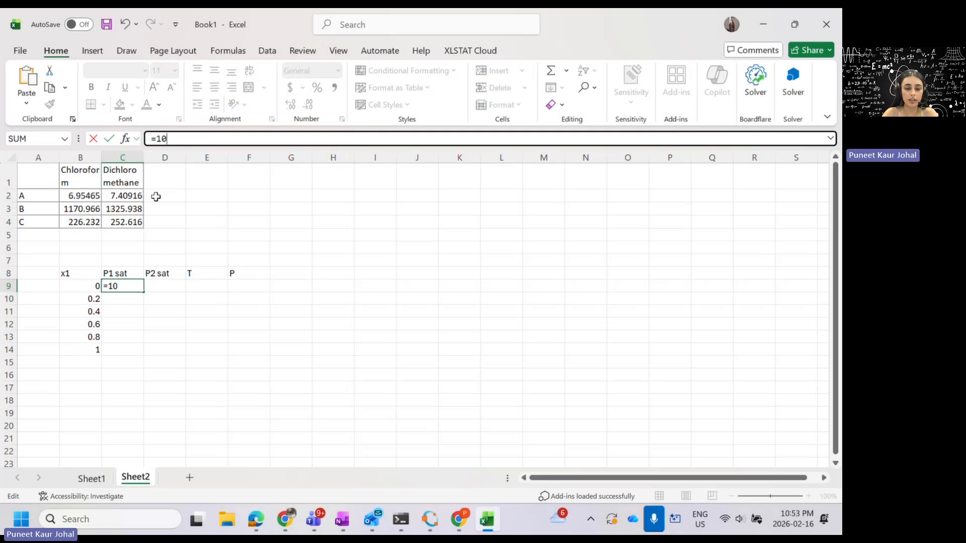
text(^()
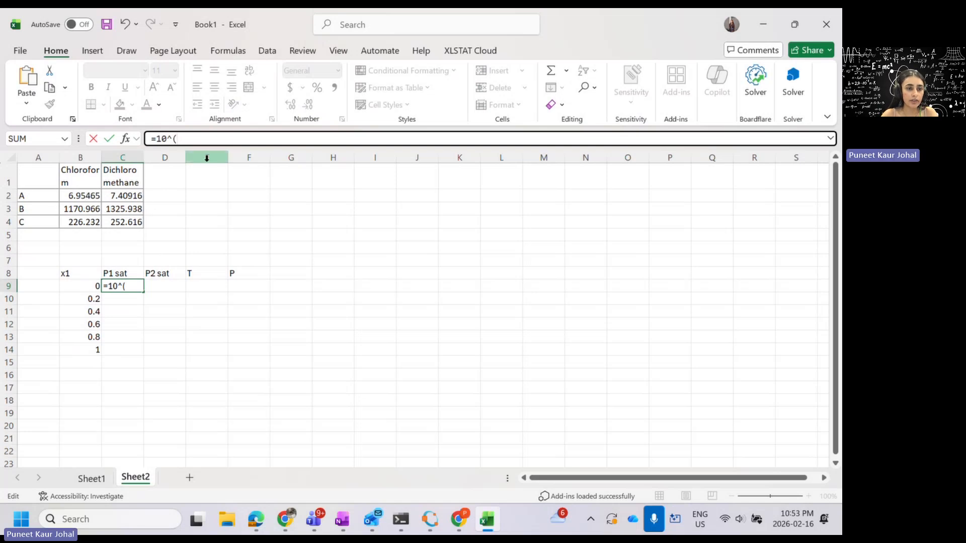
text(6)
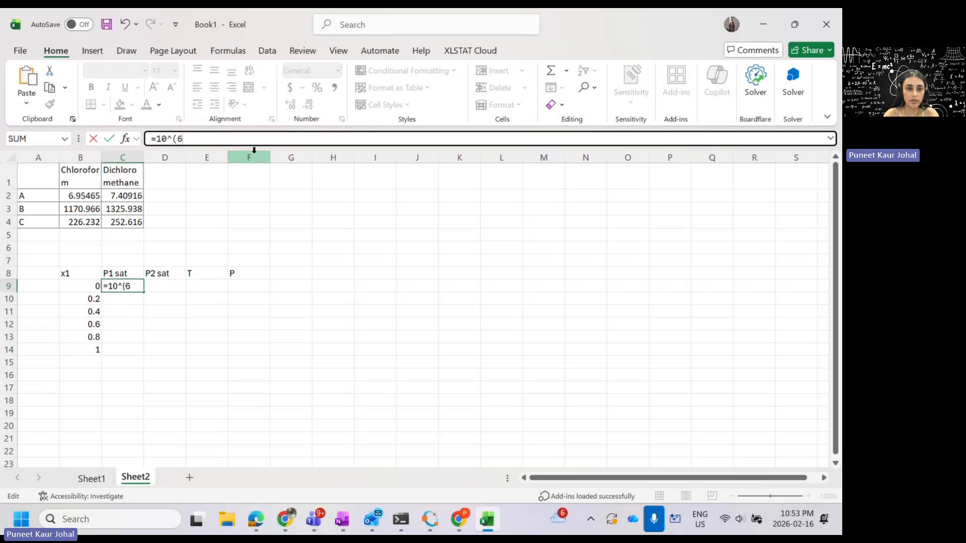
key(BackSpace)
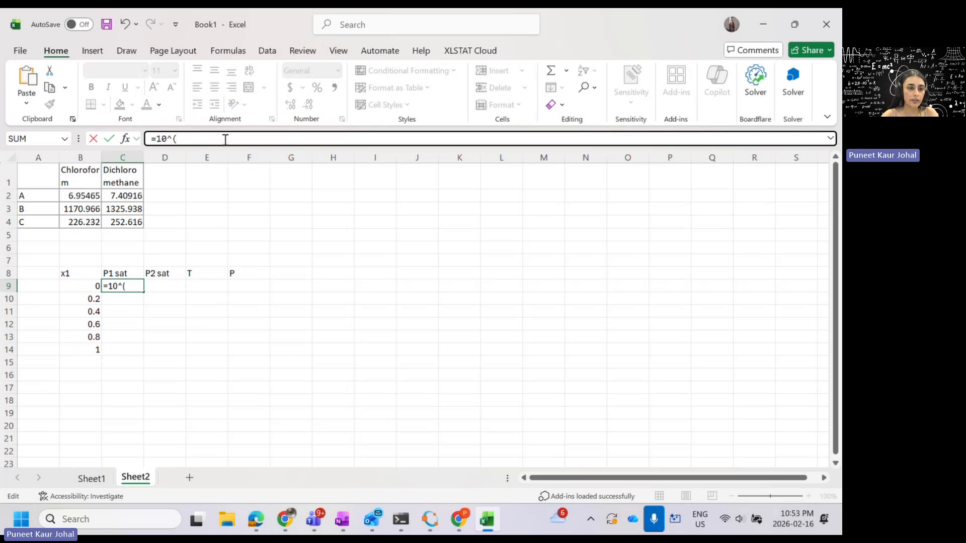
Add chloroform's A constant to the C9 formula as the absolute reference $B$2.
click(86, 194)
click(178, 140)
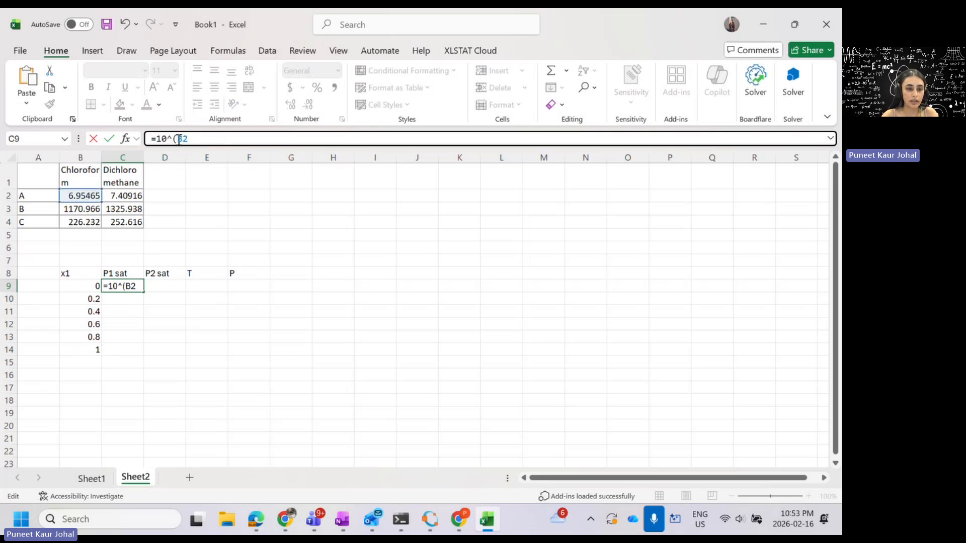
text(#)
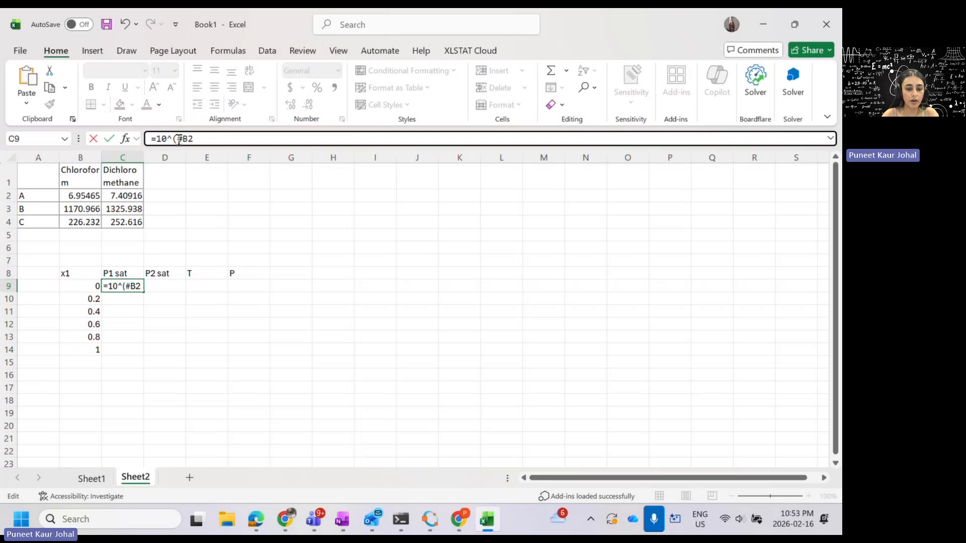
key(BackSpace)
text($B$)
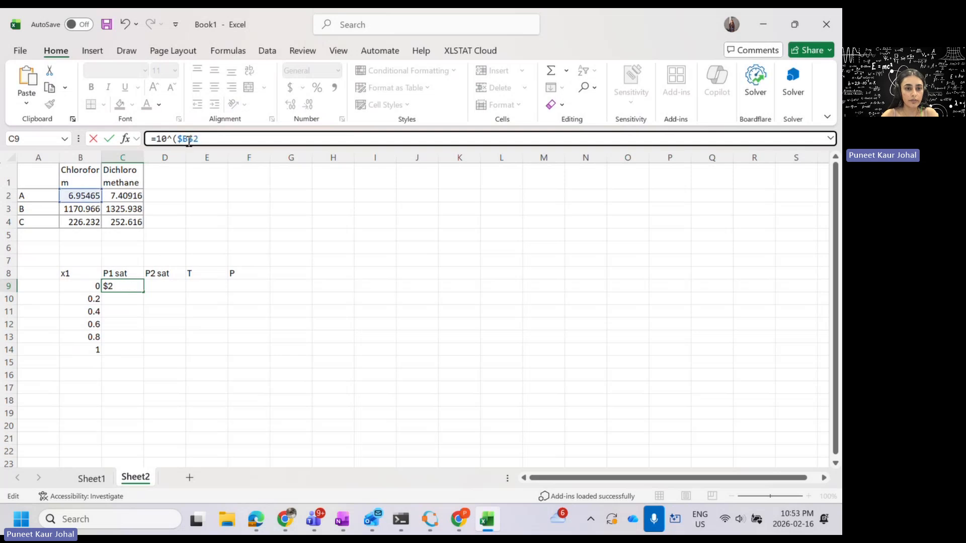
click(211, 140)
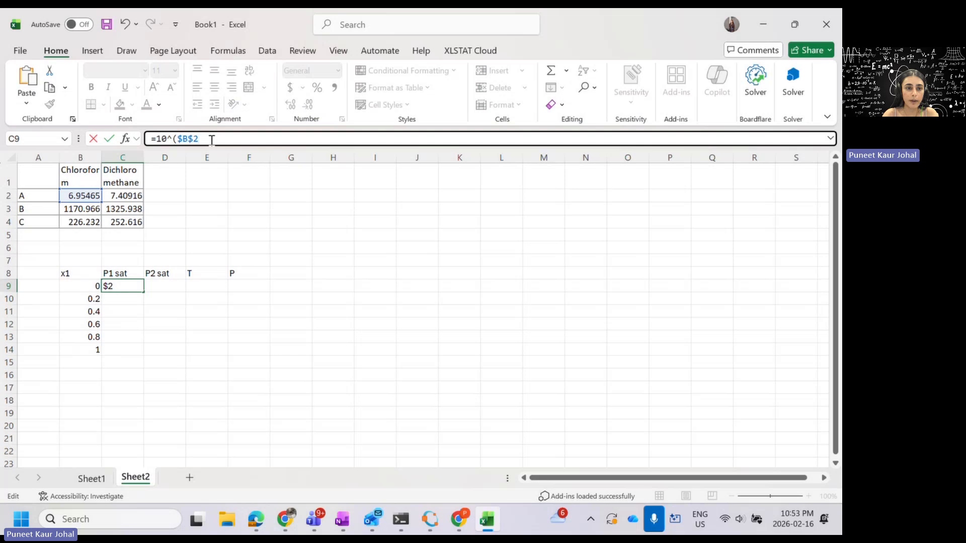
Extend the C9 formula with -($B$3/( so that chloroform's B constant is an absolute reference in the numerator.
text(-()
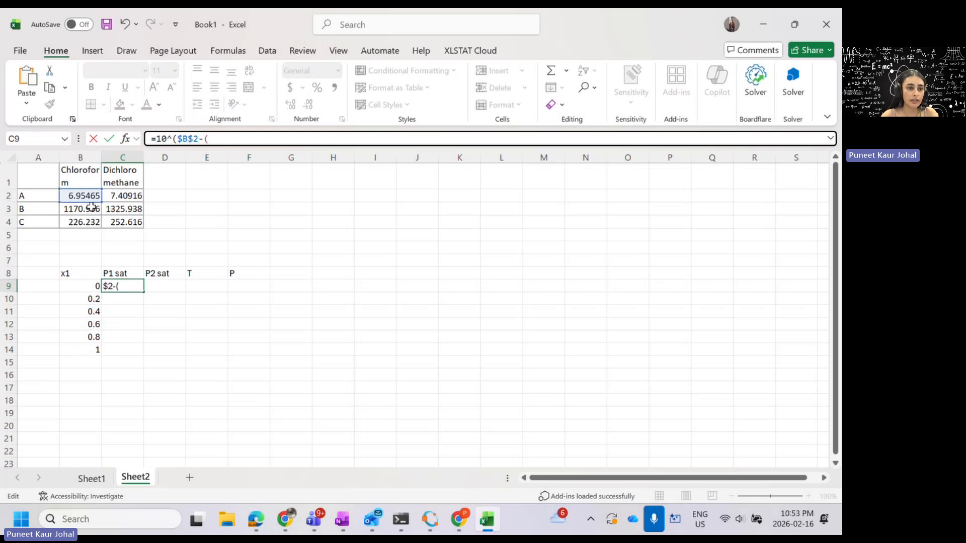
click(81, 209)
click(208, 139)
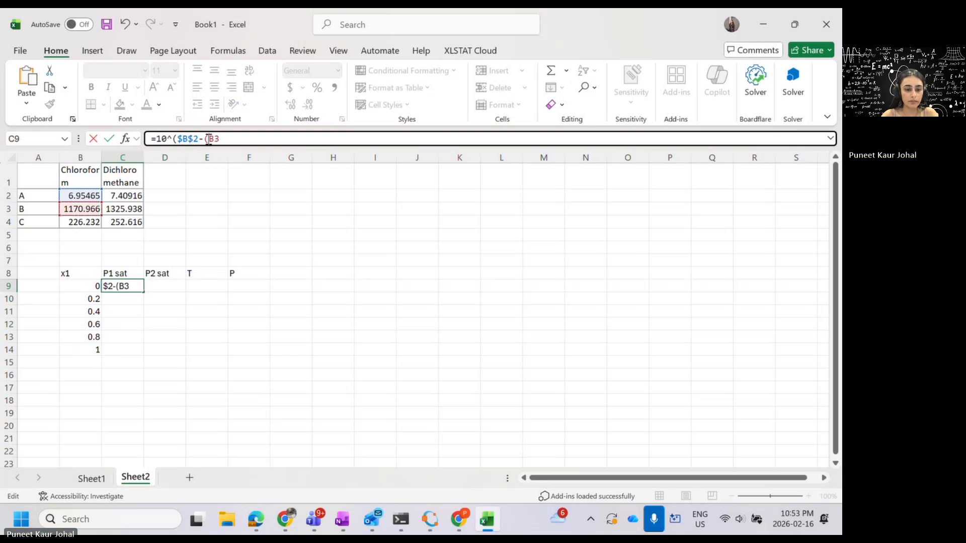
text($B4)
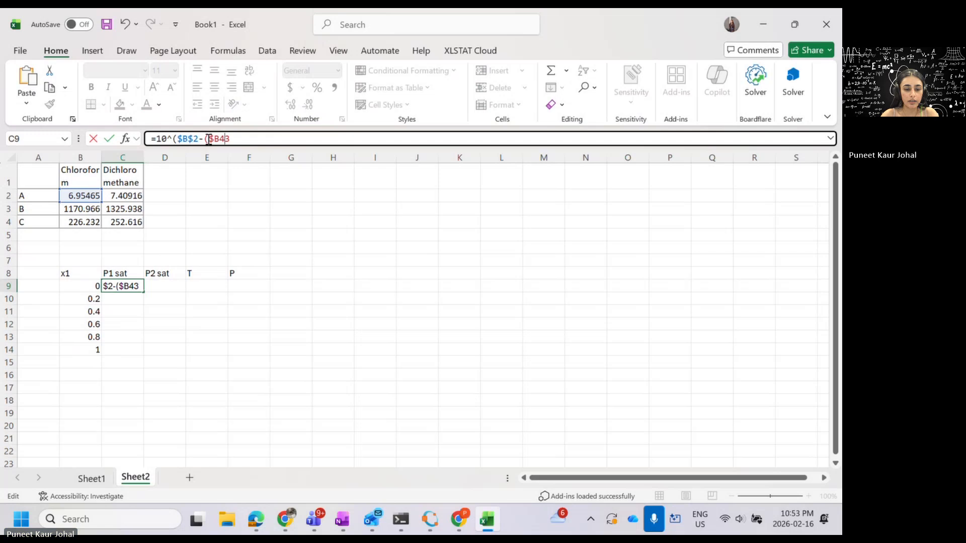
key(BackSpace)
text($3)
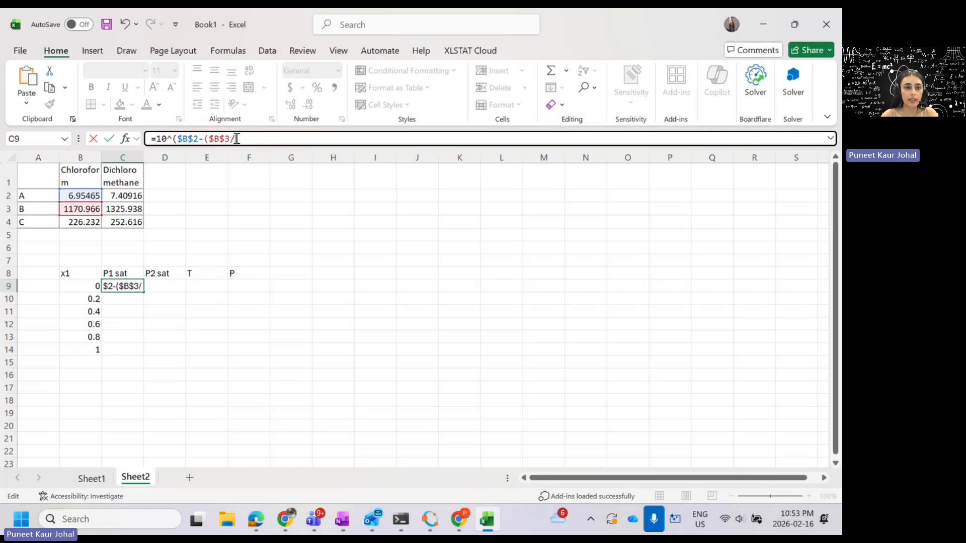
text(/)
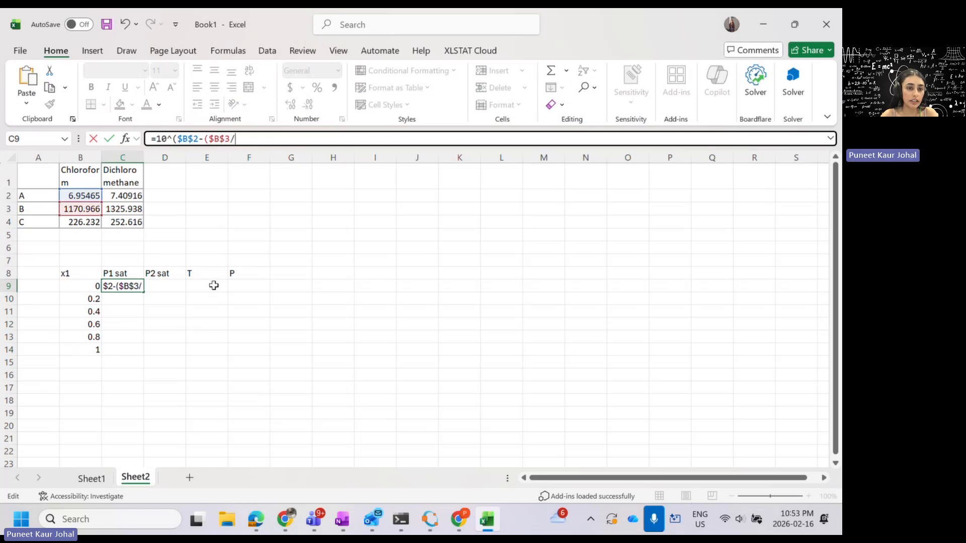
text(()
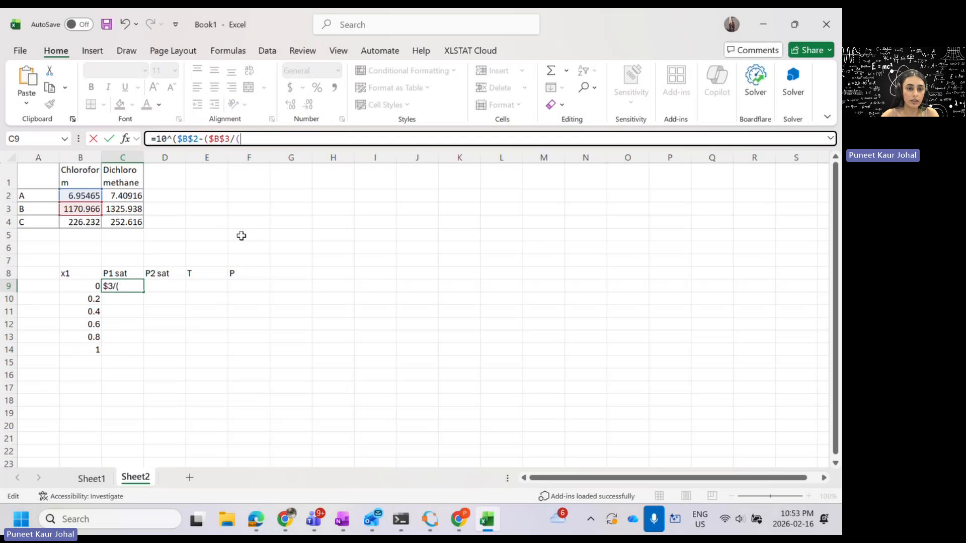
Complete the C9 formula with temperature cell E9 plus chloroform's C constant as $B$4, closing with ))).
click(206, 282)
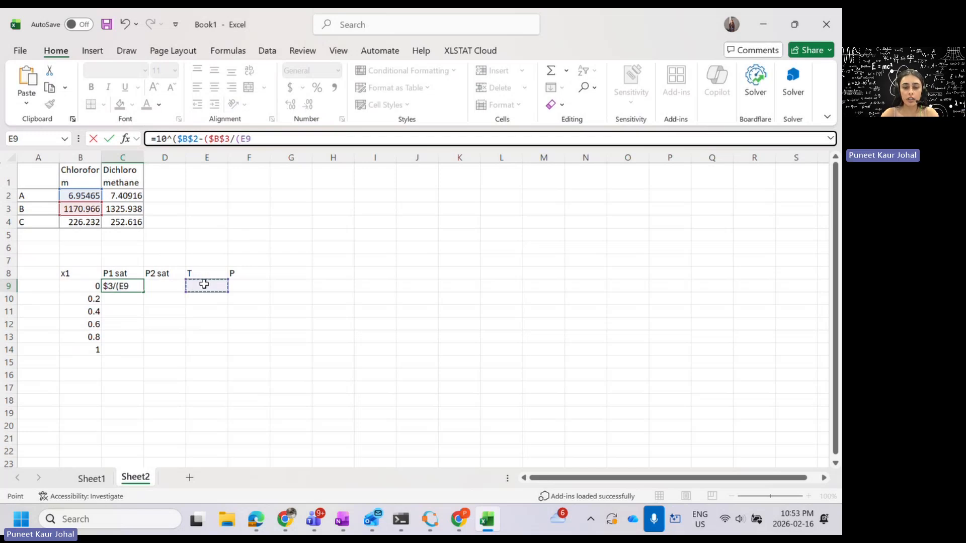
text(+)
click(92, 221)
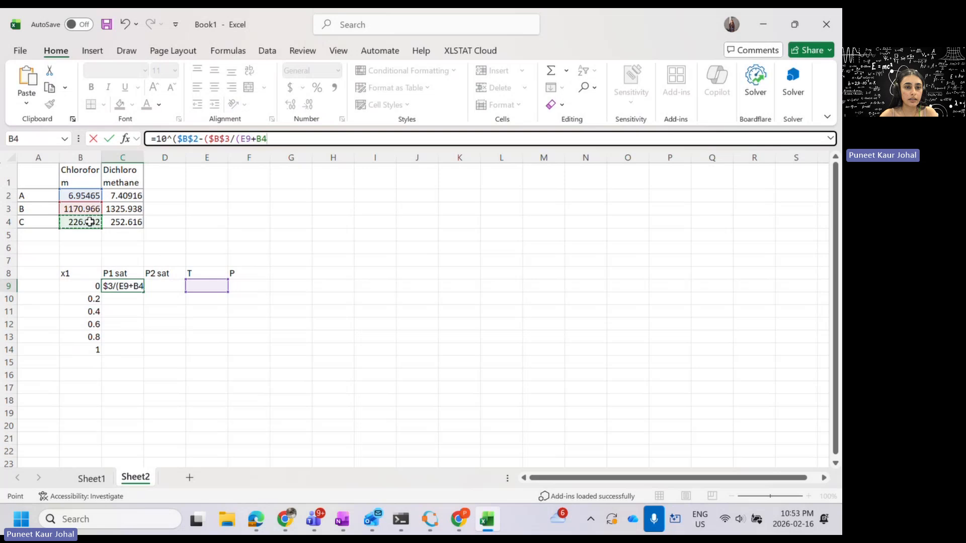
click(257, 141)
text($B)
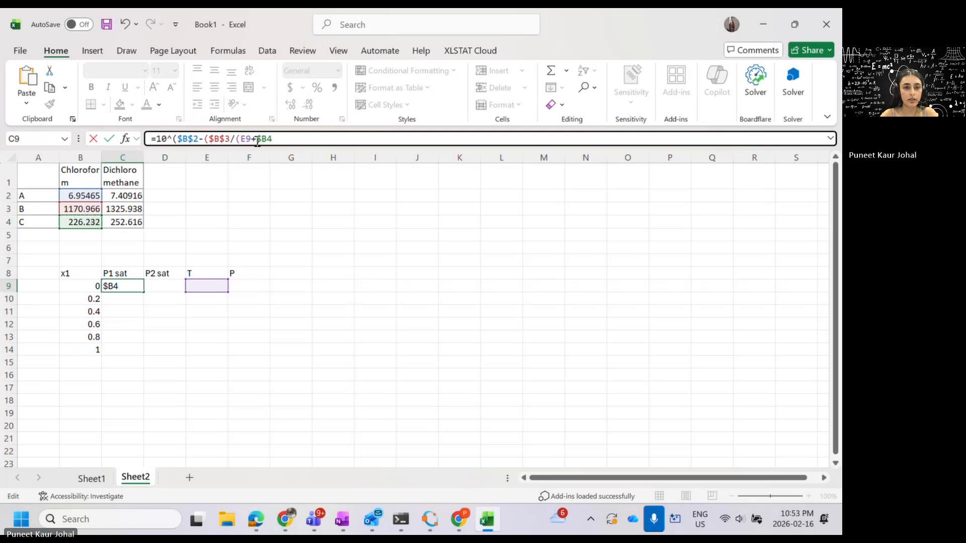
text($4)
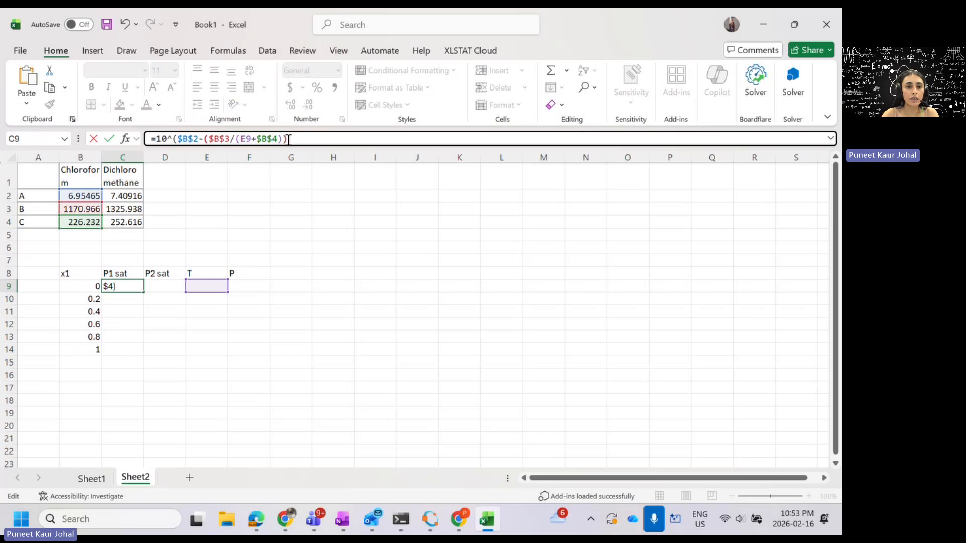
text())
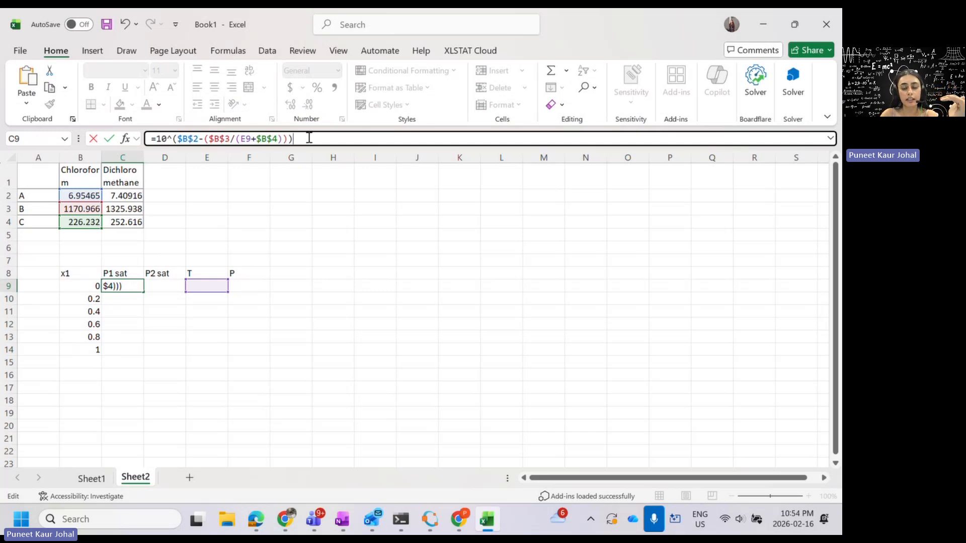
key(Return)
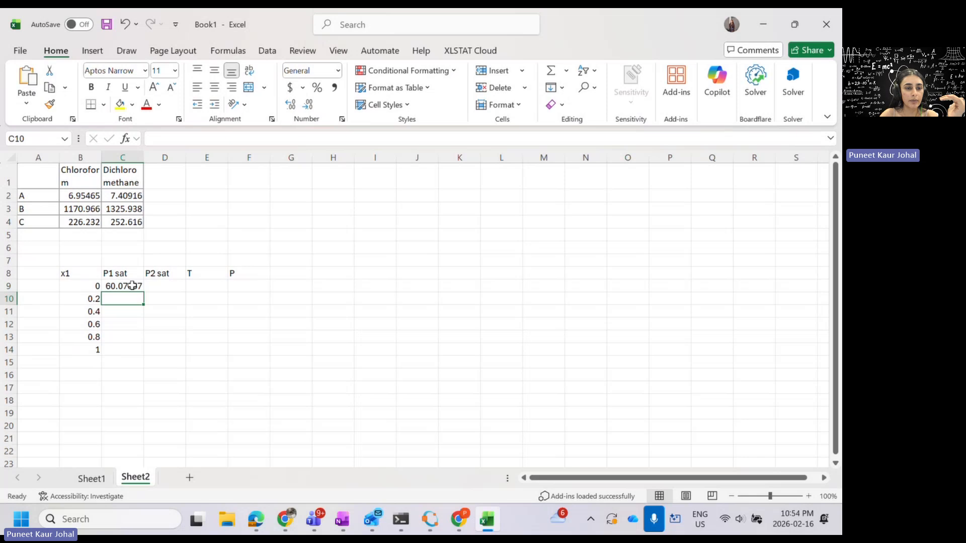
Copy the P1 sat formula from C9 down through C14 for all x1 values.
click(133, 287)
drag(143, 293, 140, 353)
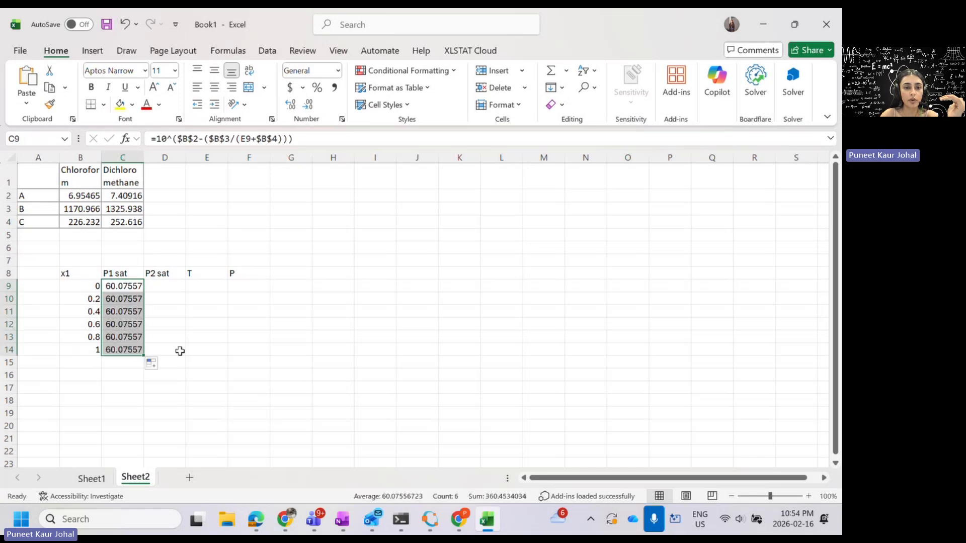
click(163, 314)
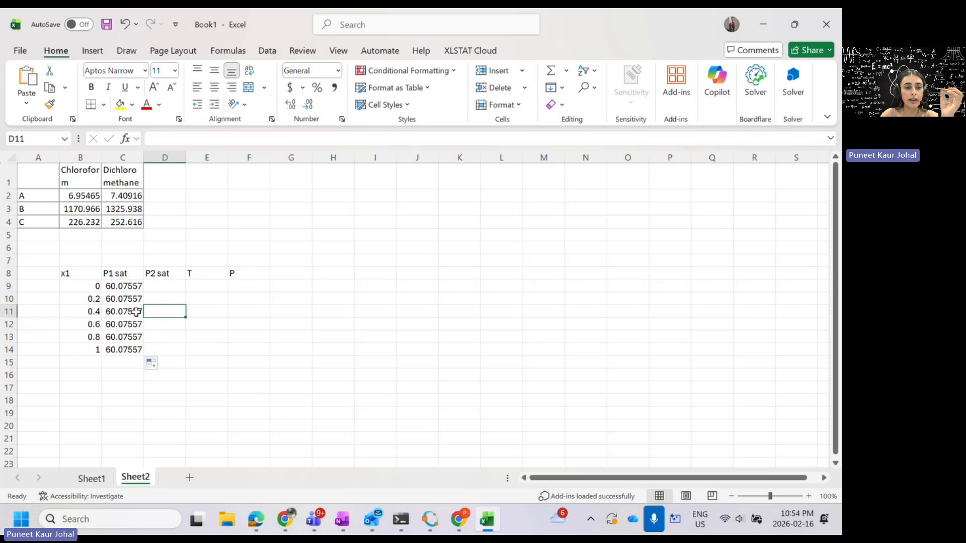
Check the copied formula in C11 against chloroform's constants in B2:B4 and the temperature cells E9:E14.
click(134, 311)
click(313, 140)
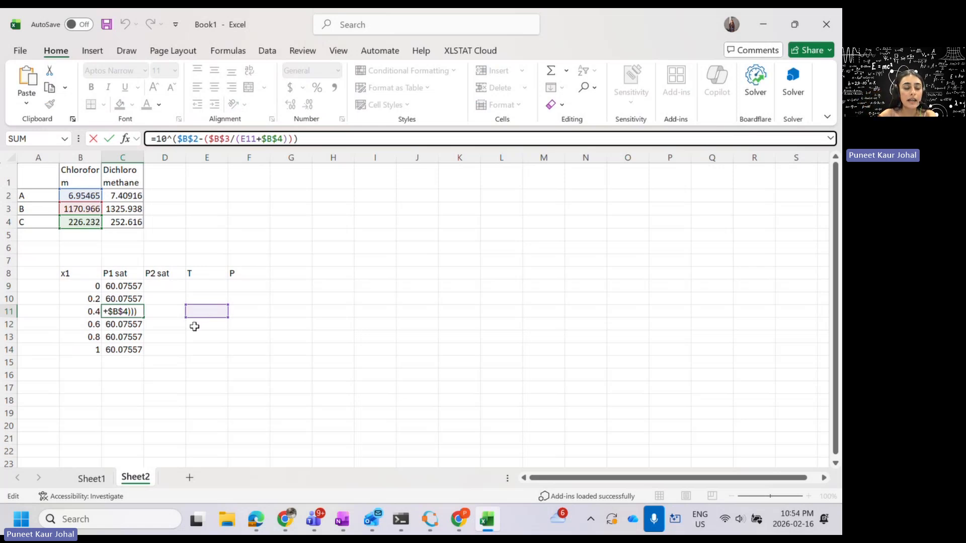
click(307, 141)
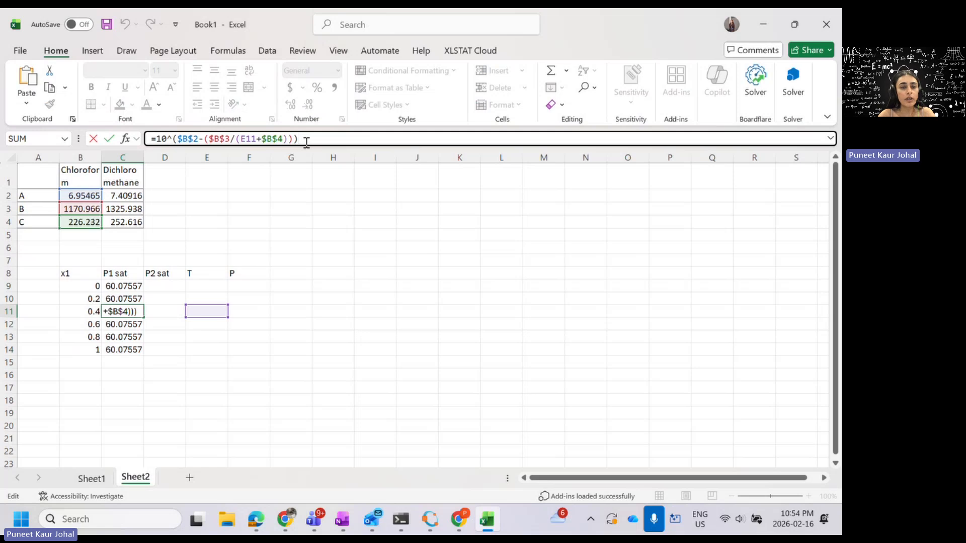
key(Escape)
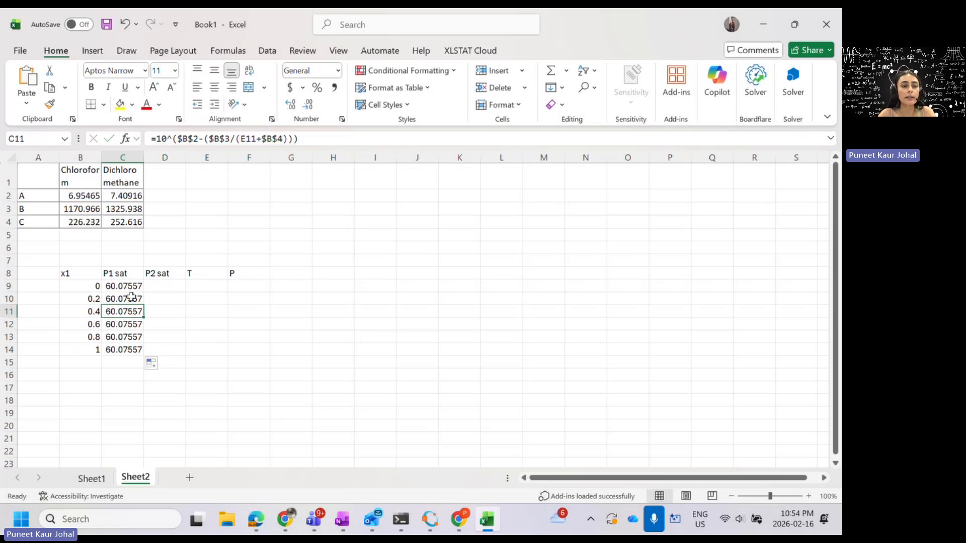
drag(87, 196, 89, 219)
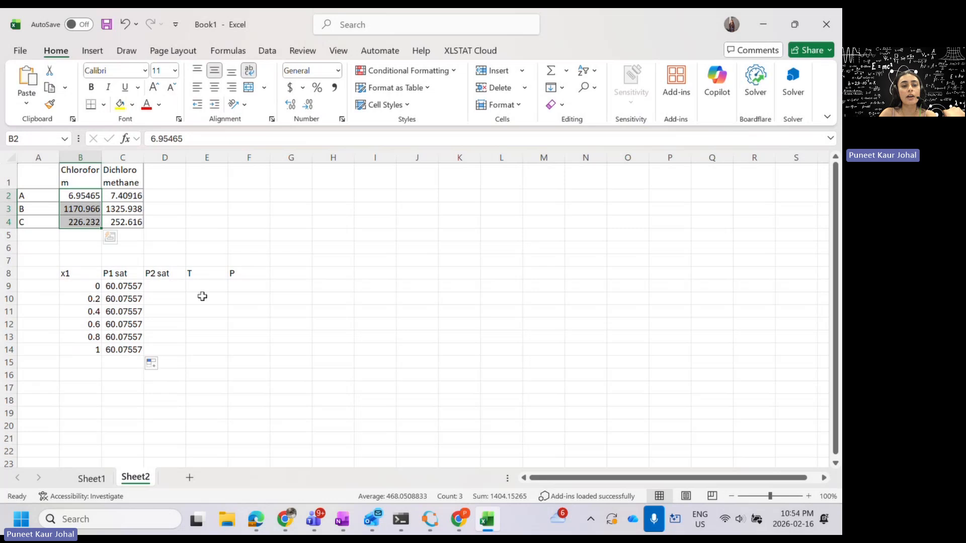
drag(203, 289, 208, 351)
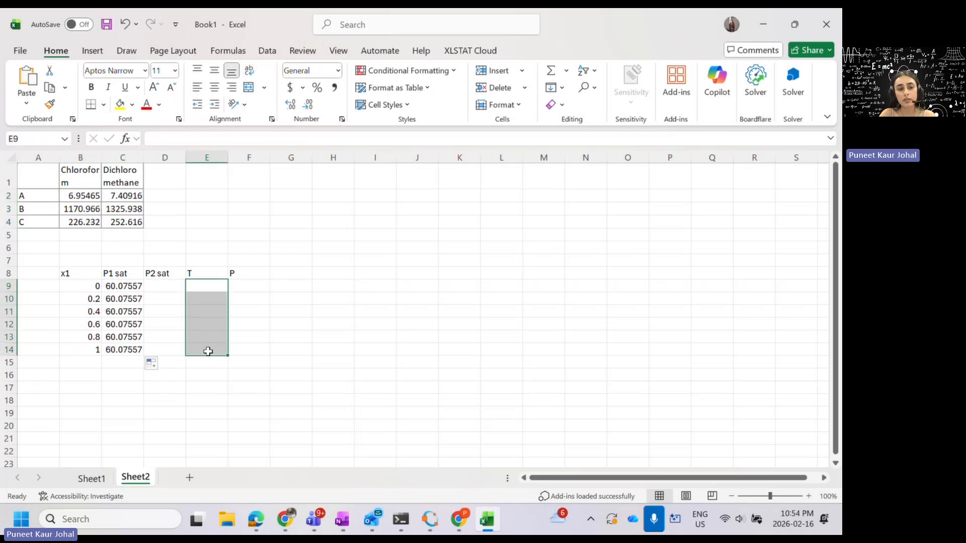
click(272, 333)
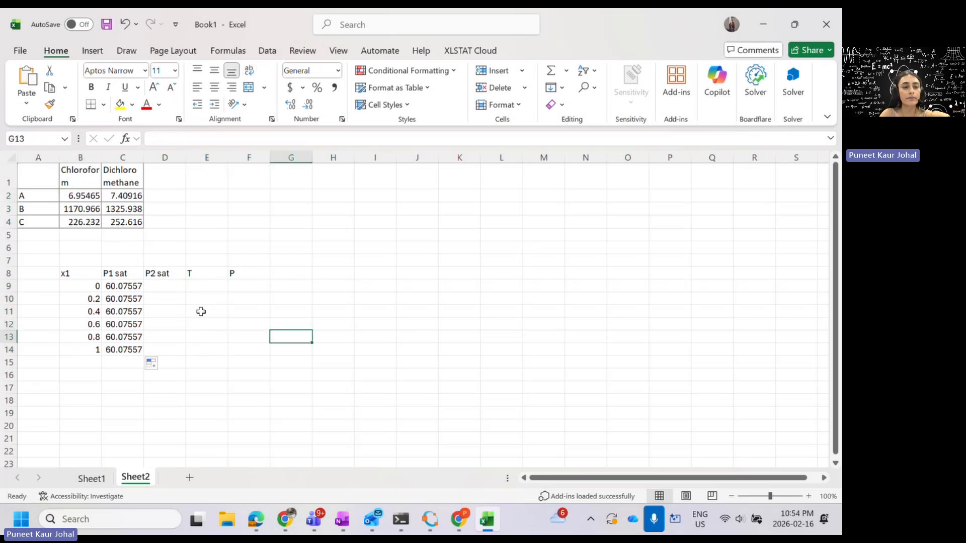
Begin the P2 sat formula in D9 with =10^($C$2-(, using dichloromethane's A constant as an absolute reference.
click(167, 285)
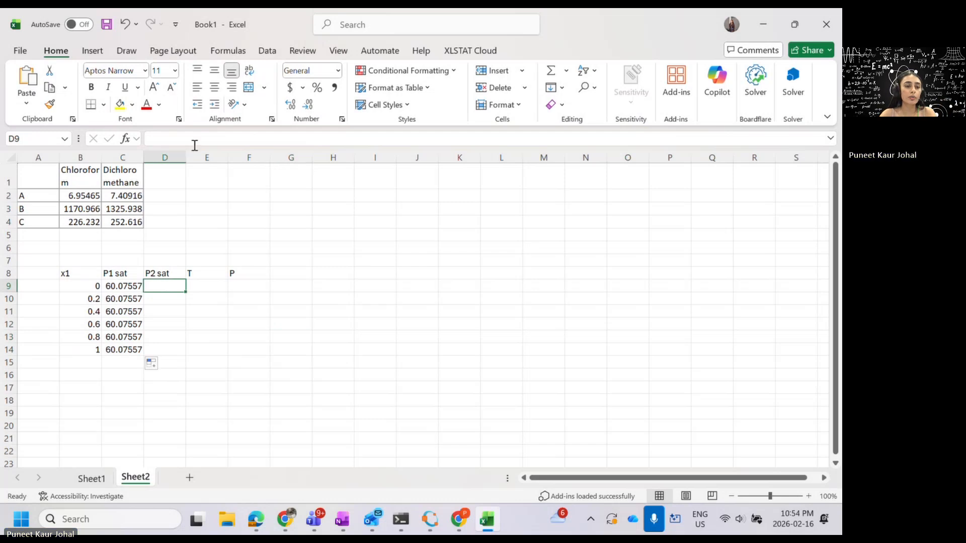
text(=10)
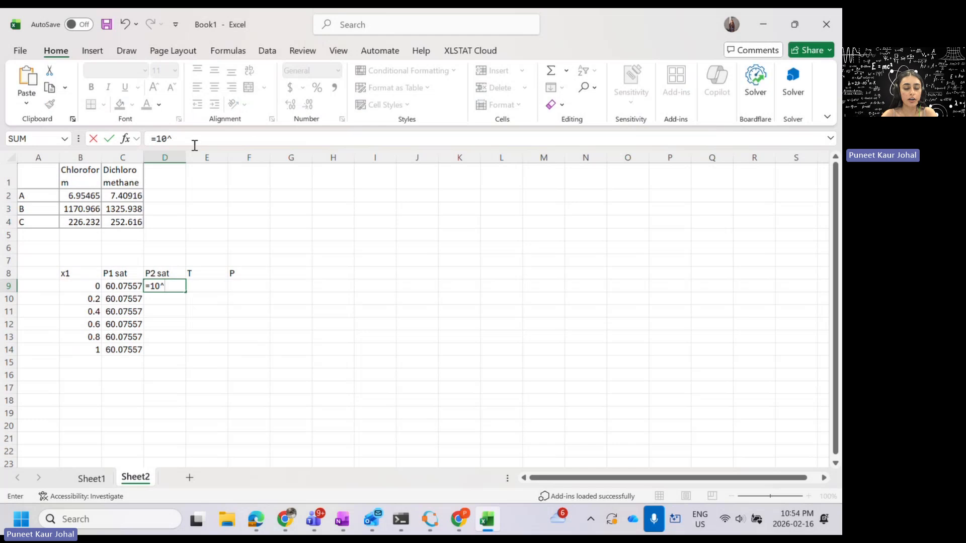
text(^()
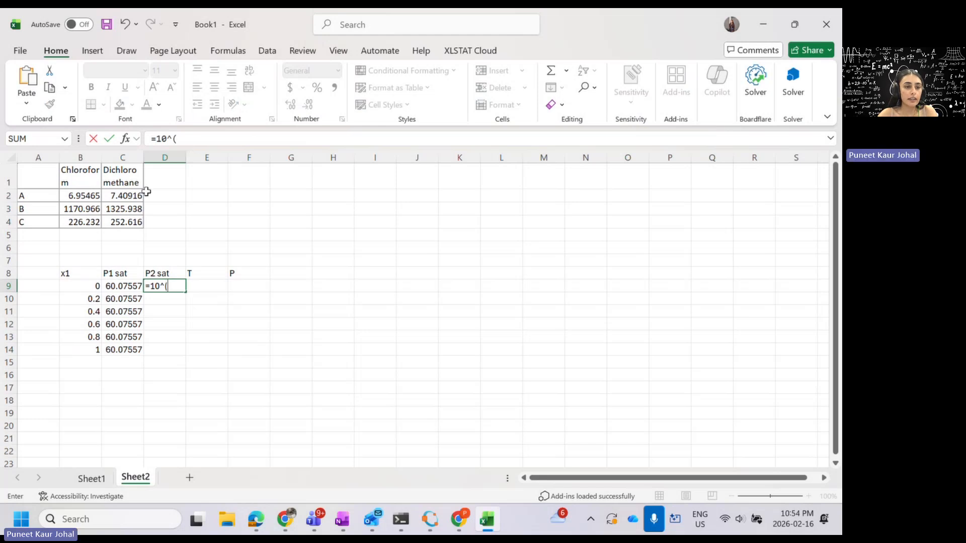
click(132, 193)
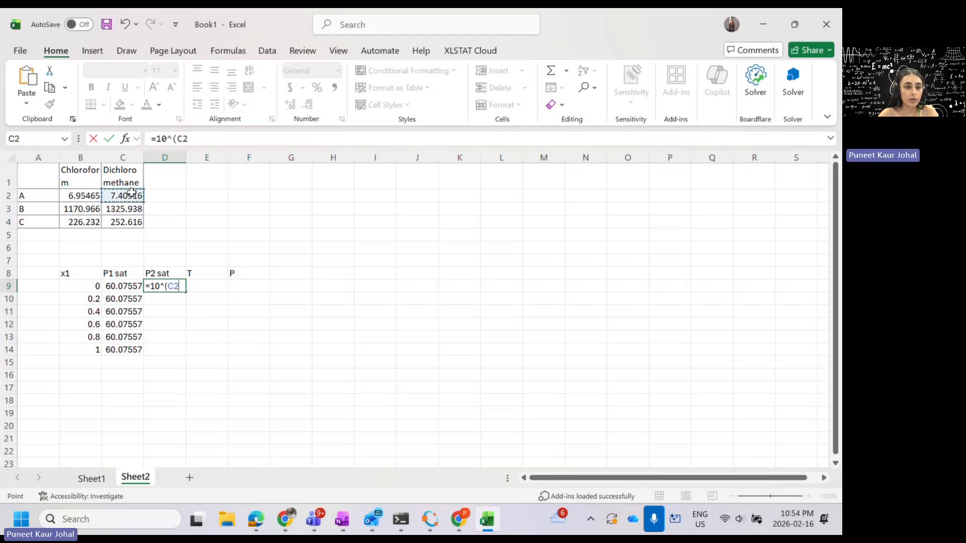
click(178, 139)
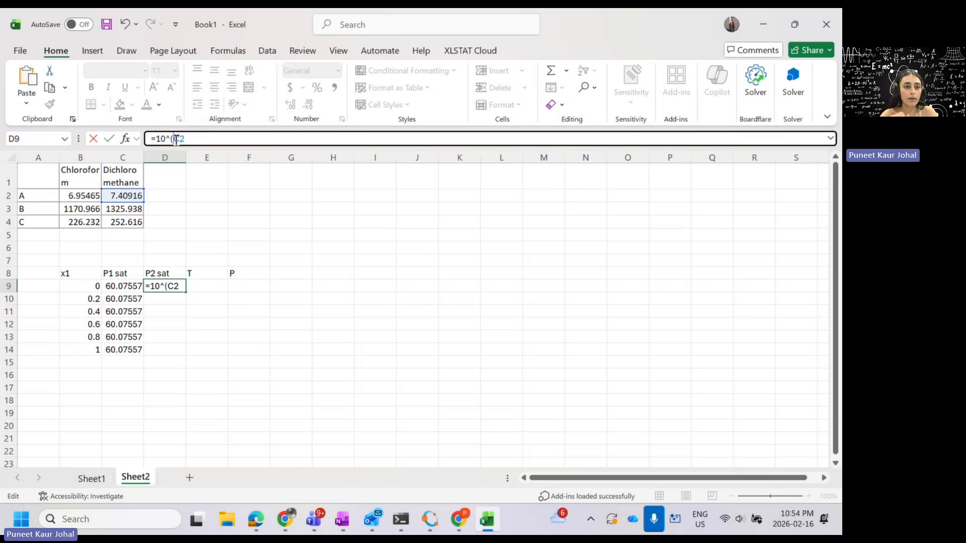
text($)
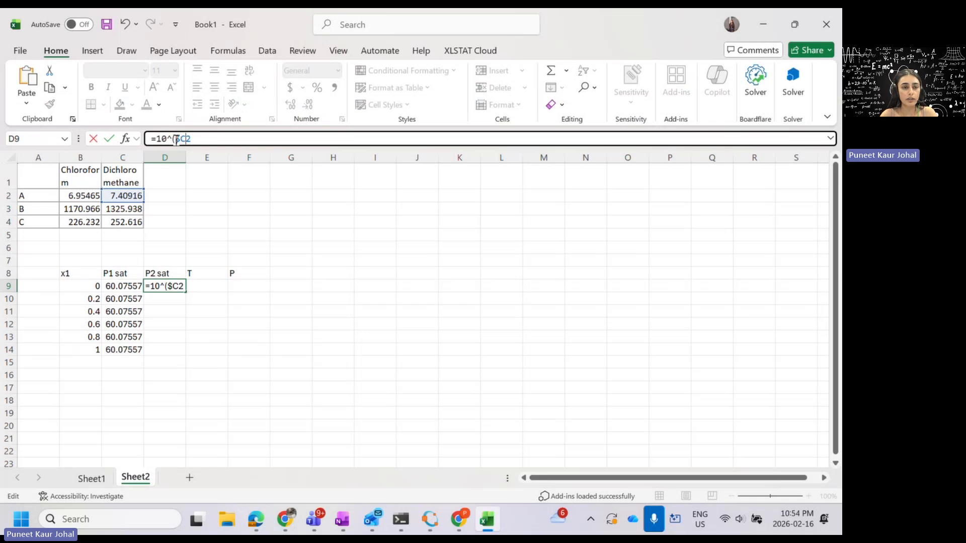
key(Right)
text($)
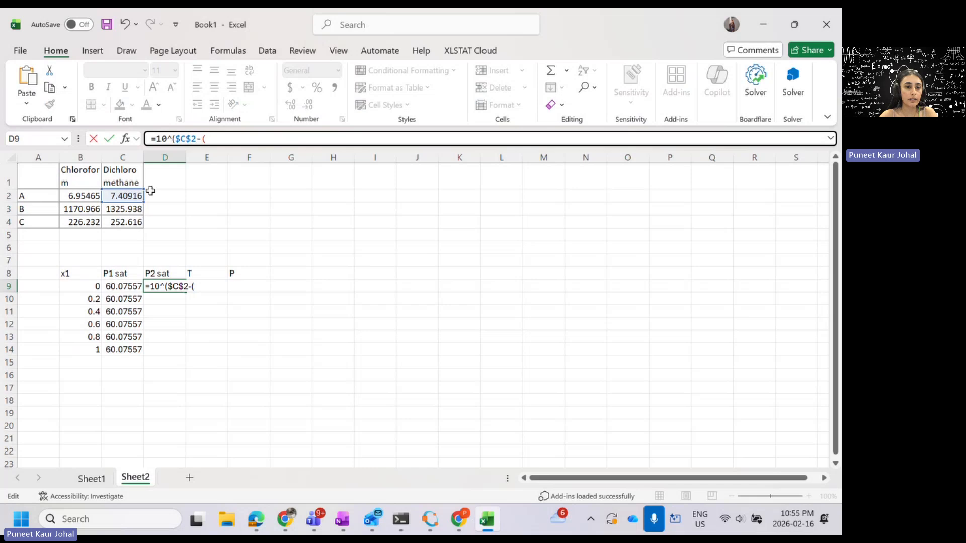
Extend the D9 formula with $C$3/(+ so that dichloromethane's B constant is an absolute reference in the numerator.
click(127, 208)
click(208, 138)
text($C3)
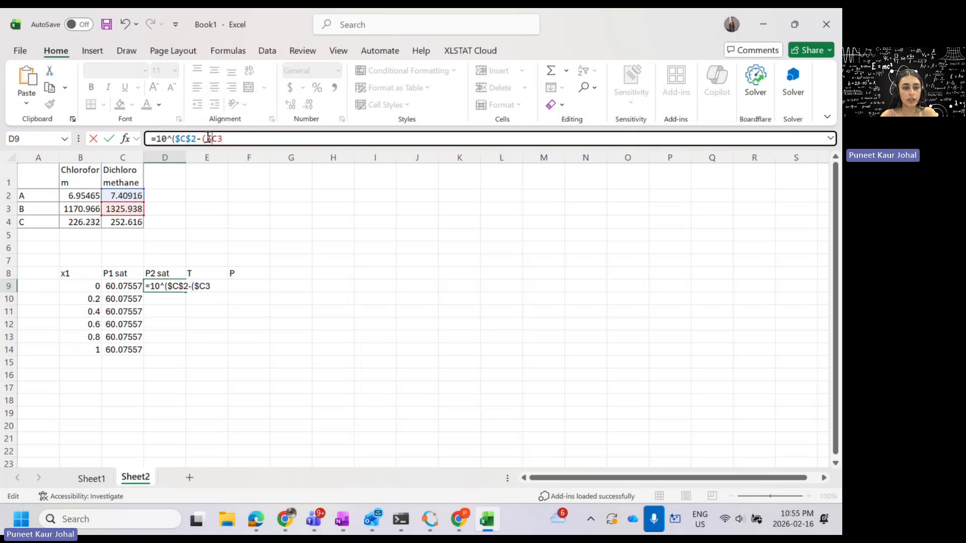
key(Right)
text($)
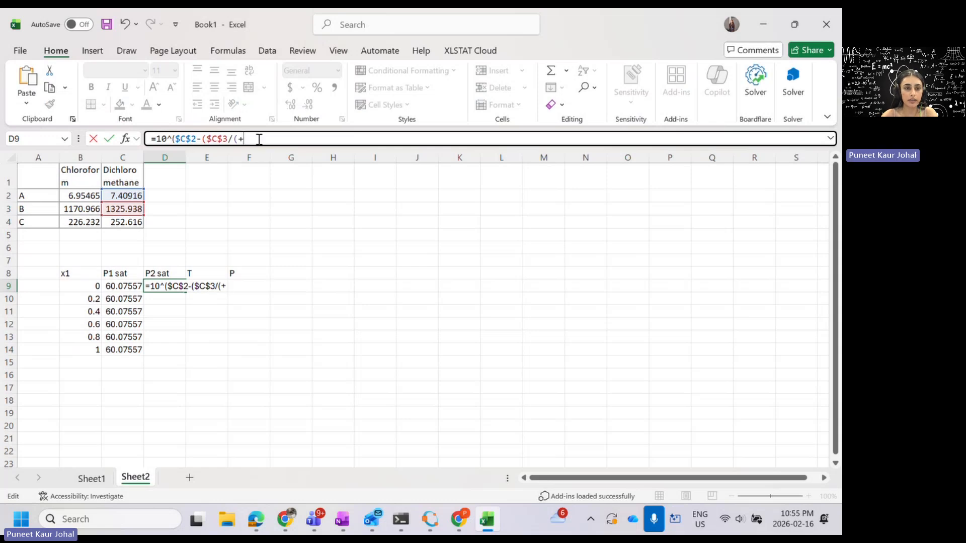
Add dichloromethane's C constant to the D9 formula as $C$4, close the parentheses and enter the formula.
click(134, 224)
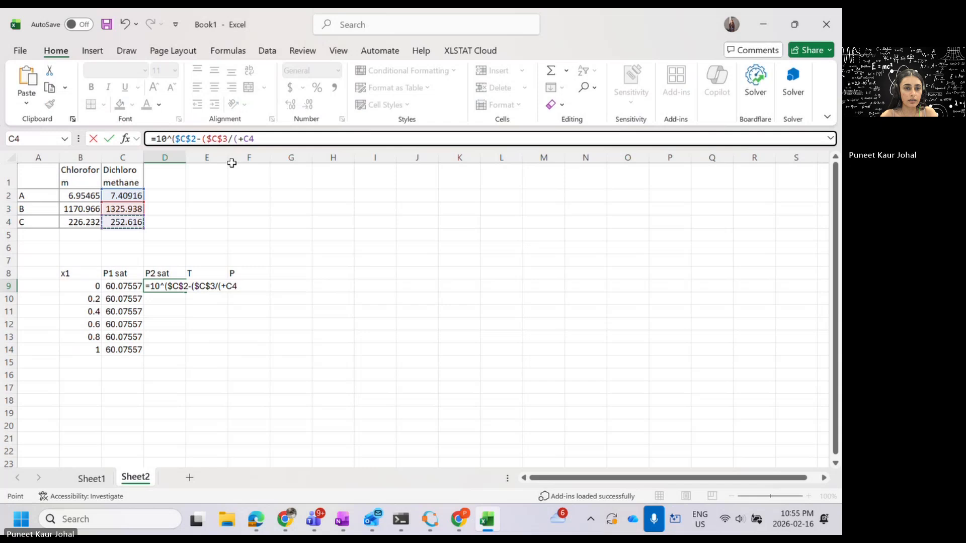
click(246, 139)
text($)
key(Right)
text($4)
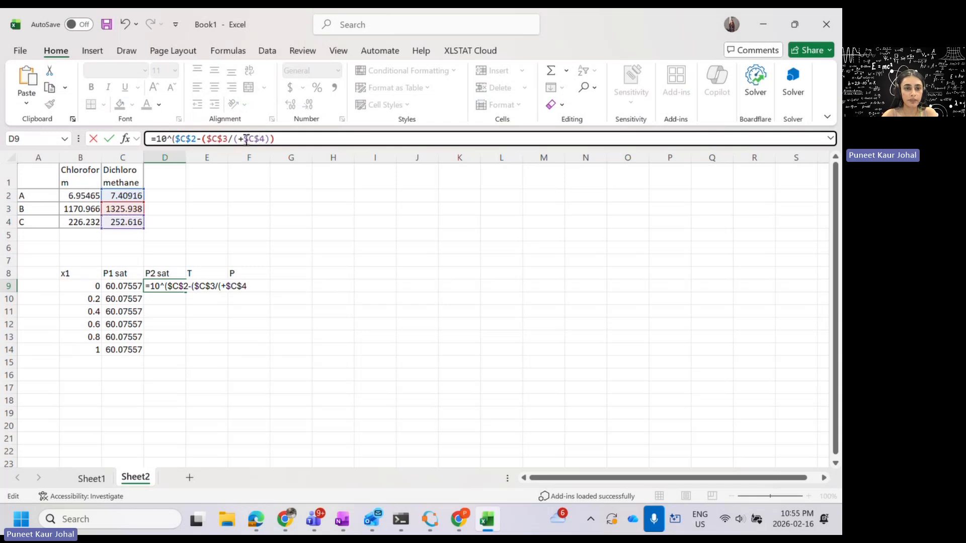
text())
key(Return)
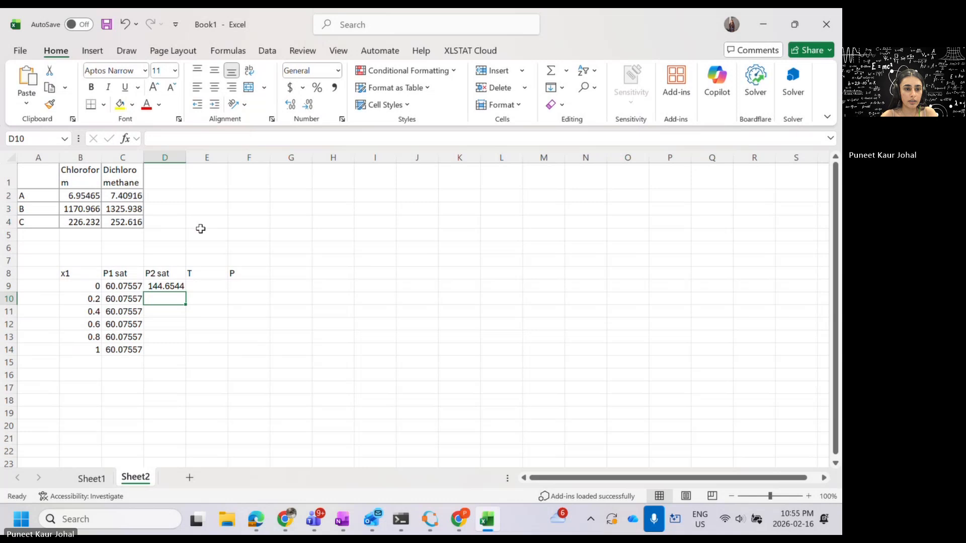
Insert the temperature reference E9 before +$C$4 in the D9 formula and copy the formula down through D14.
click(169, 284)
click(244, 139)
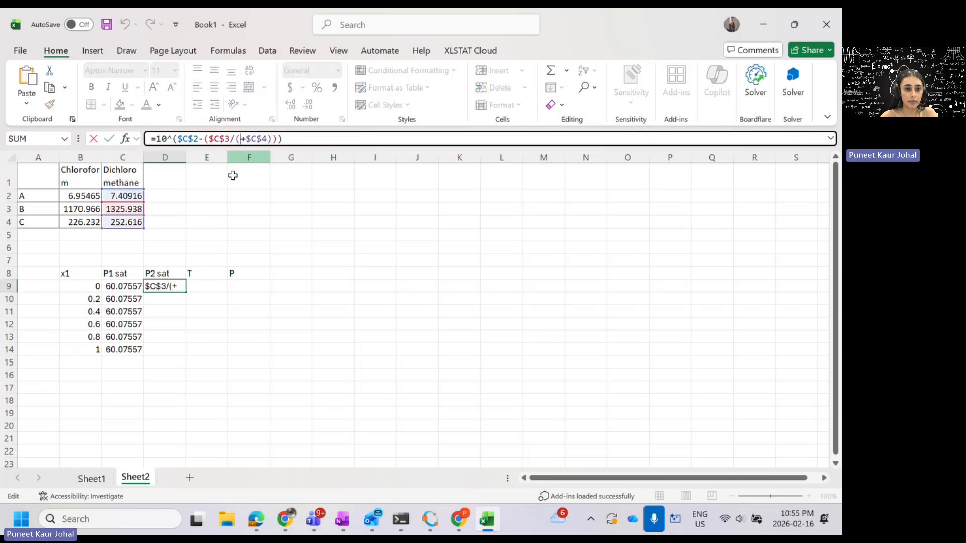
click(207, 286)
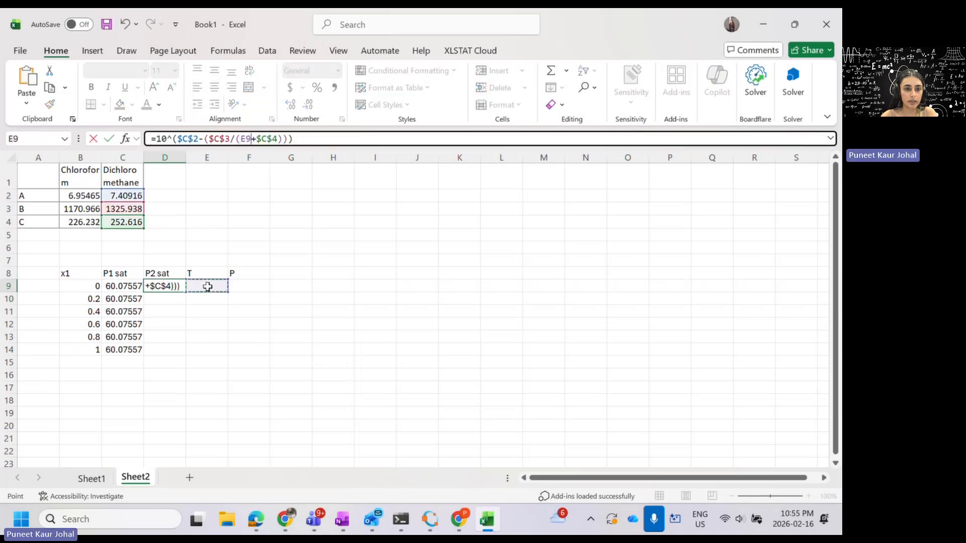
key(Return)
click(179, 287)
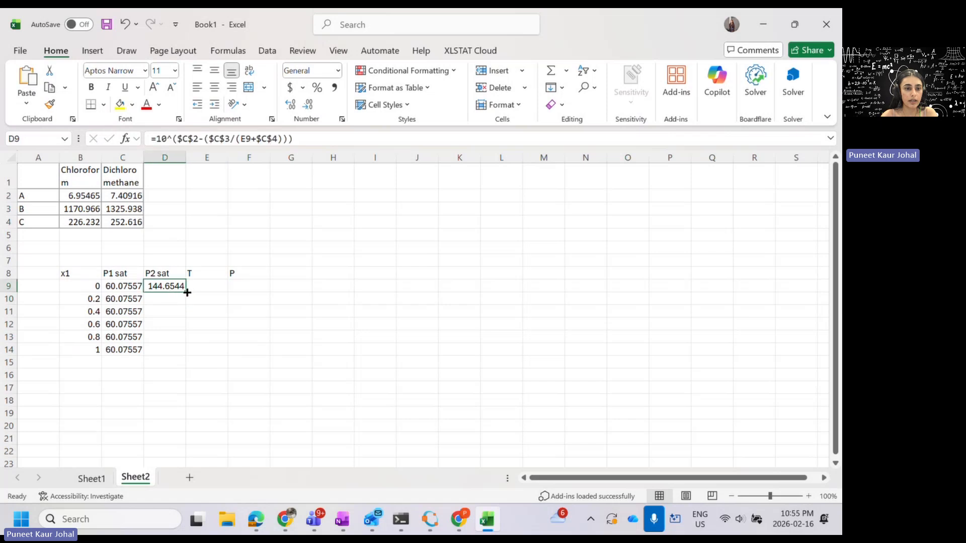
drag(184, 293, 188, 352)
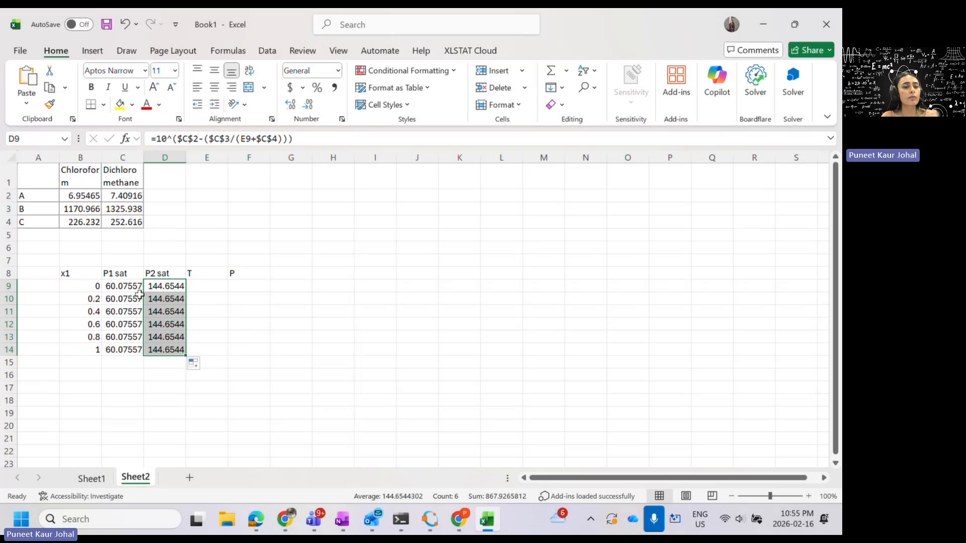
click(197, 286)
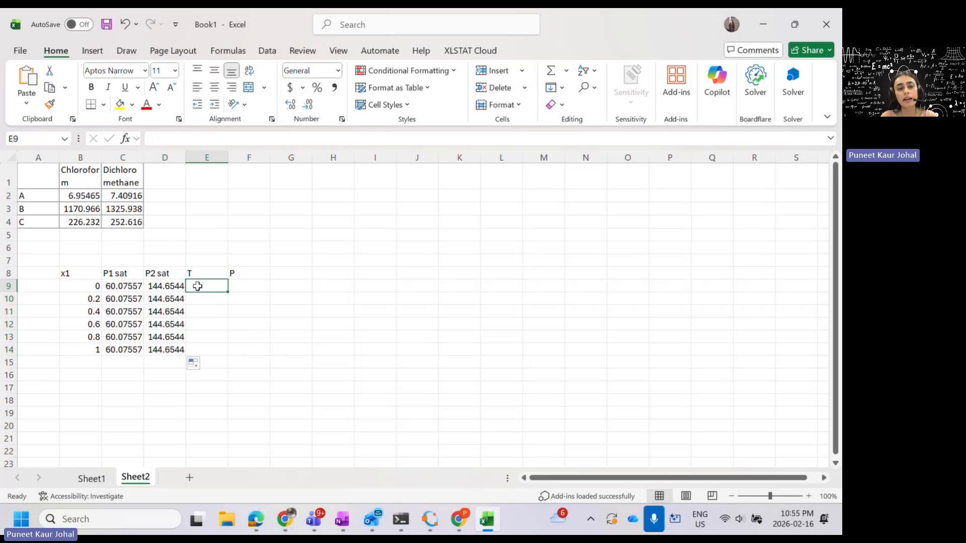
click(166, 285)
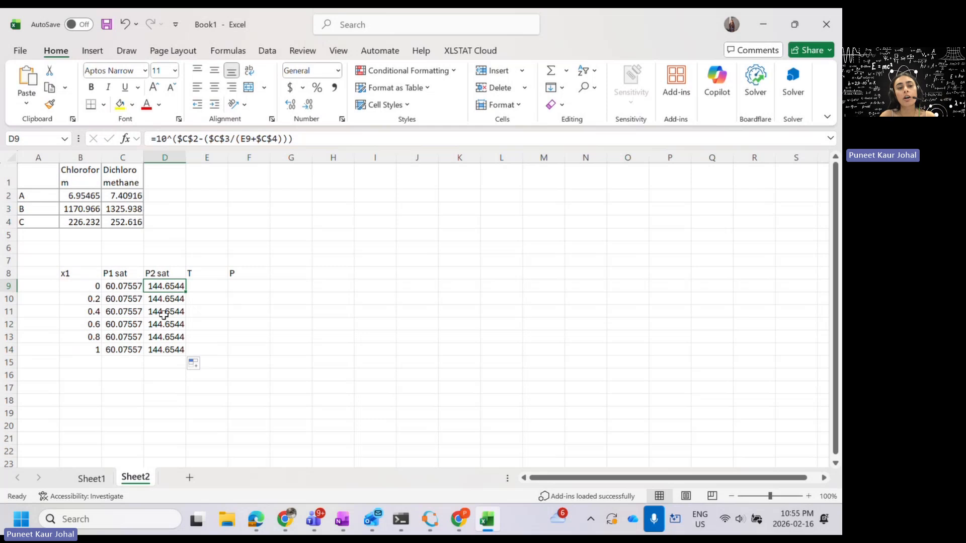
click(216, 288)
click(130, 288)
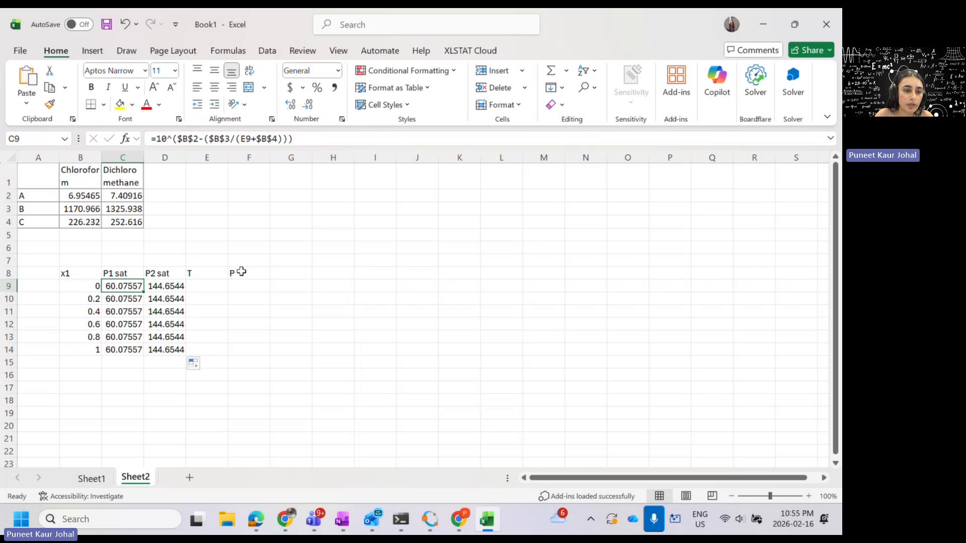
click(240, 286)
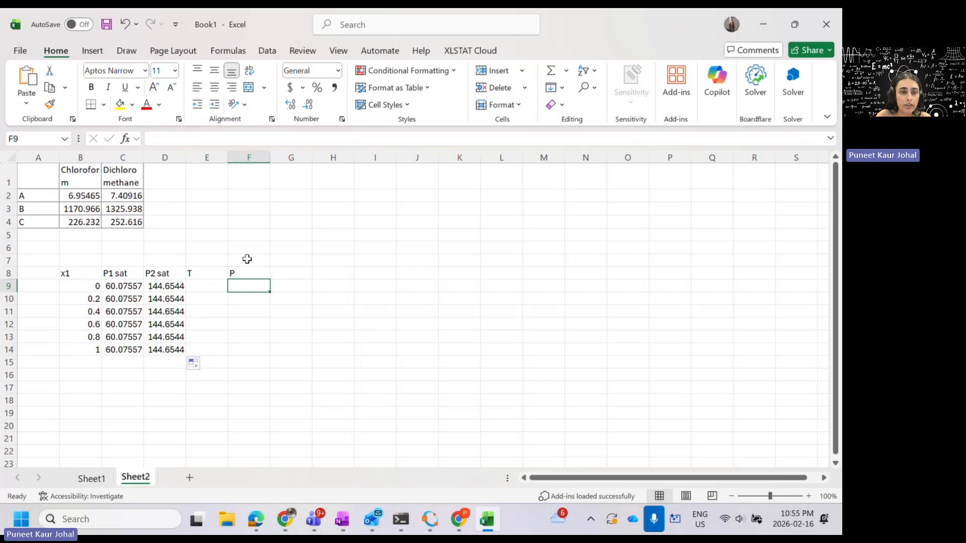
click(326, 249)
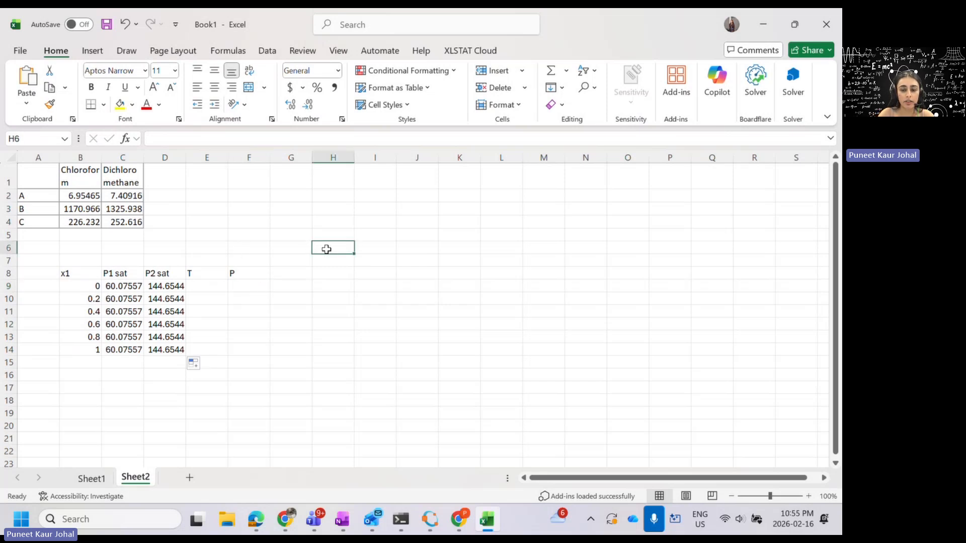
Enter the target pressure 750.056 in H6 and label it "Target P" in G6.
text(750)
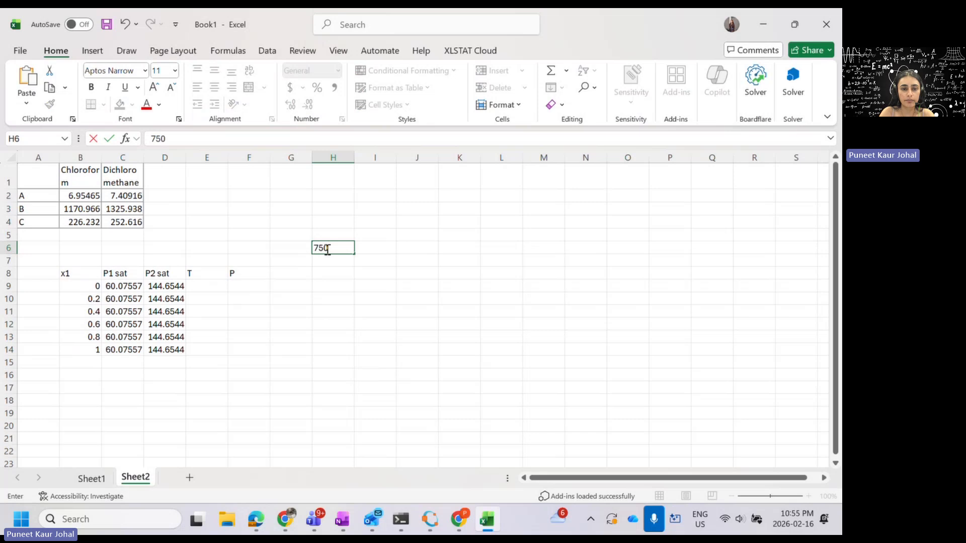
text(.056)
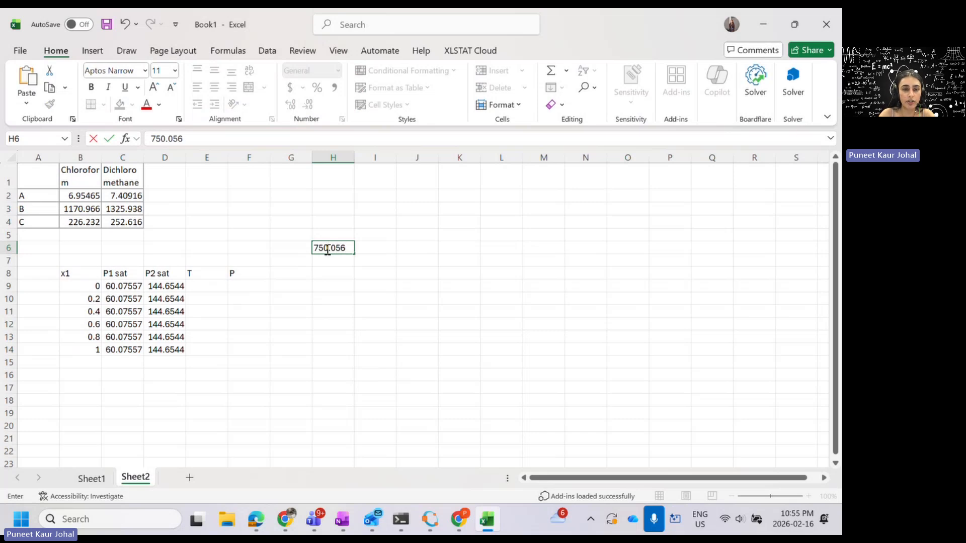
click(371, 250)
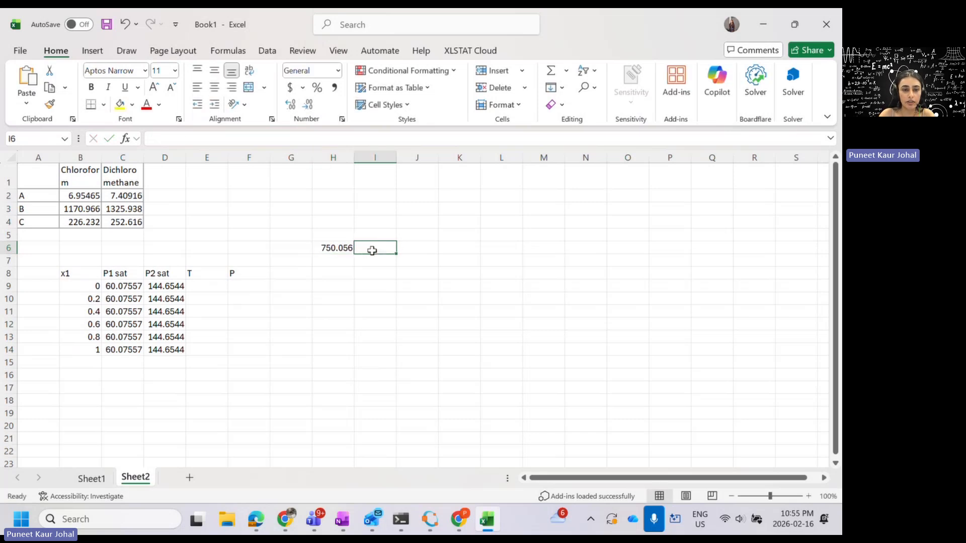
click(289, 249)
text(Target)
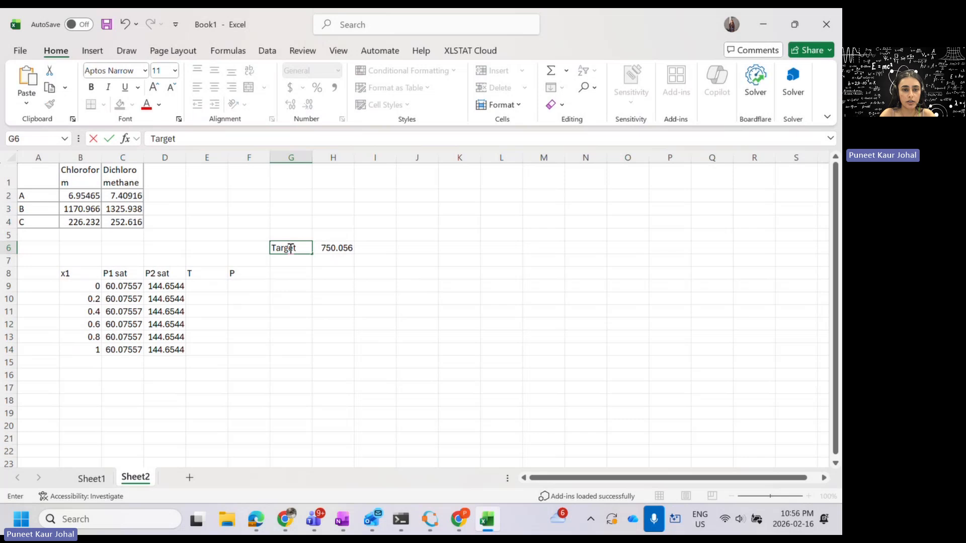
text( P)
click(356, 272)
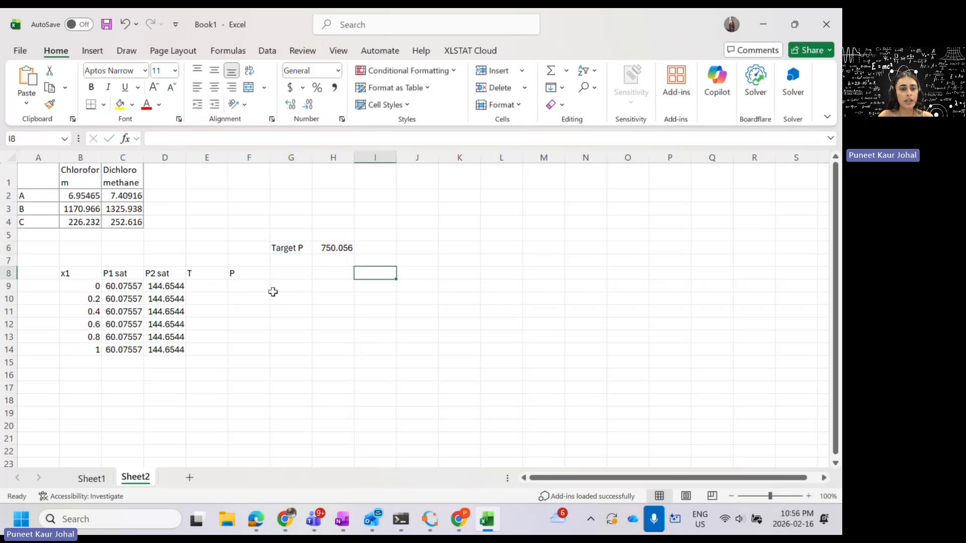
Enter the total pressure formula =B9*C9+(1-B9)*D9 in F9 under the P heading.
click(244, 286)
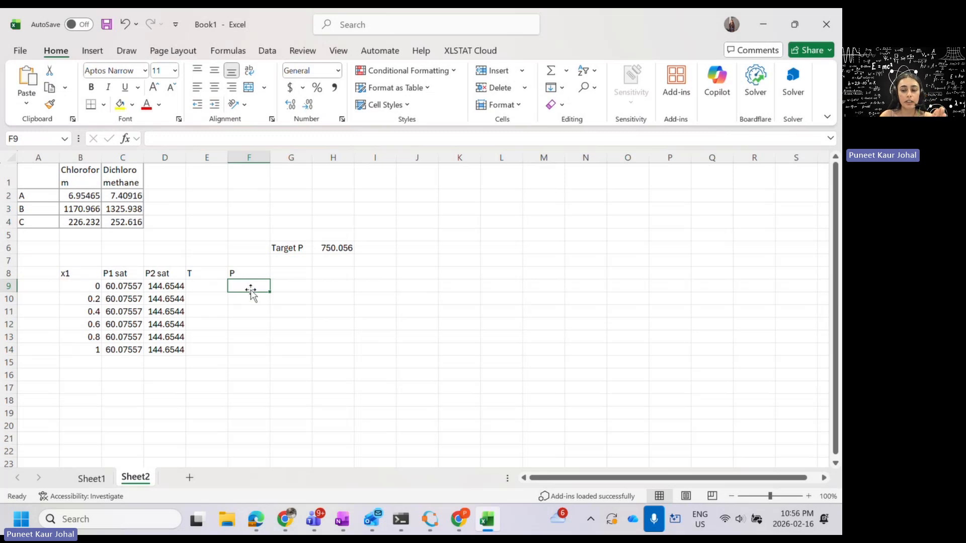
text(=)
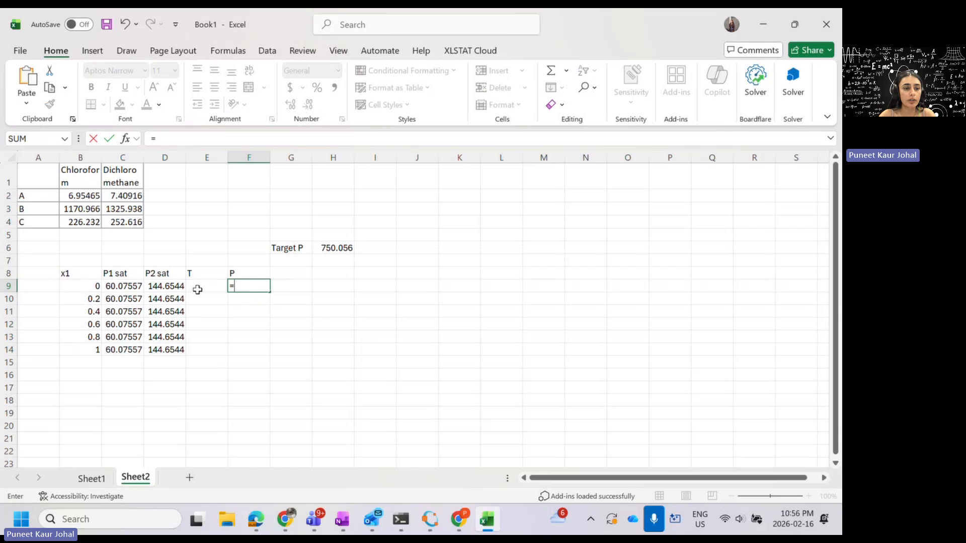
click(84, 288)
text(*)
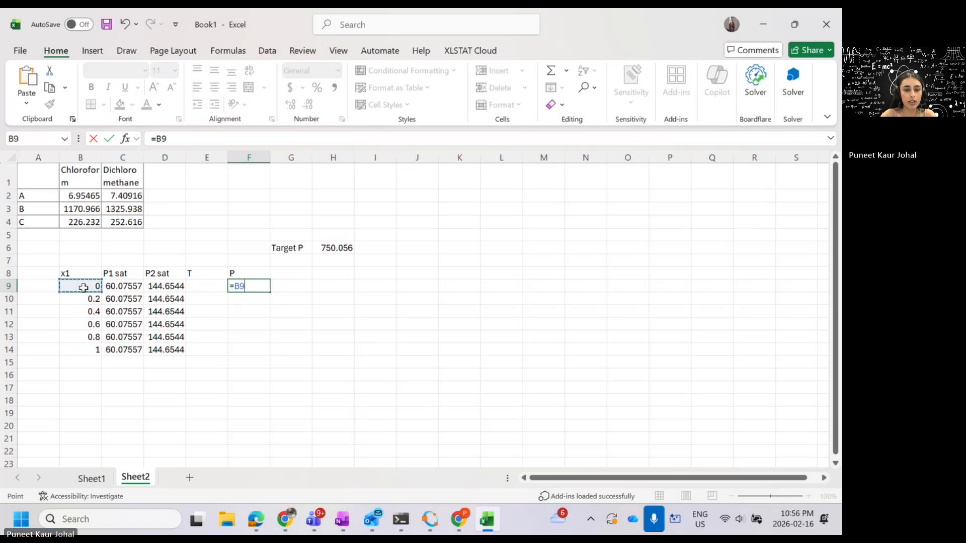
click(118, 287)
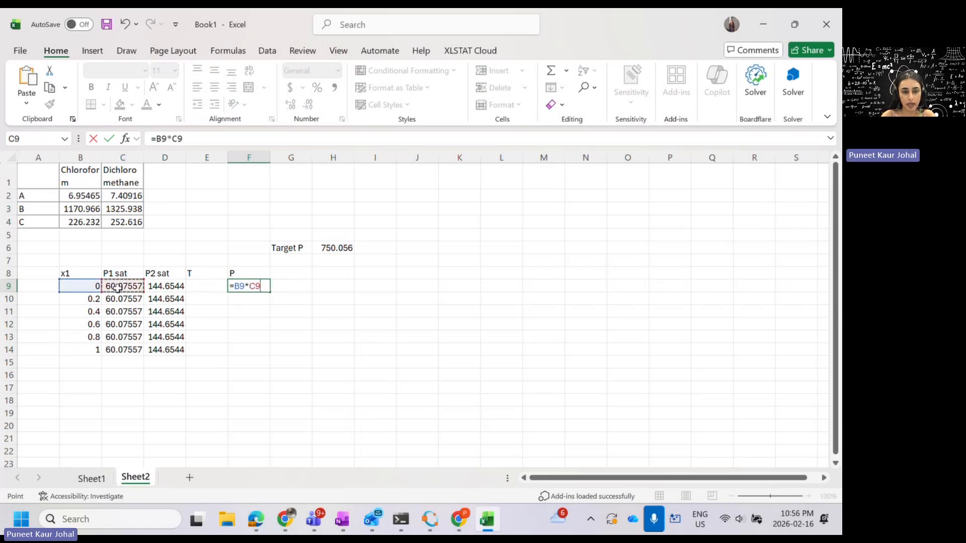
text(+()
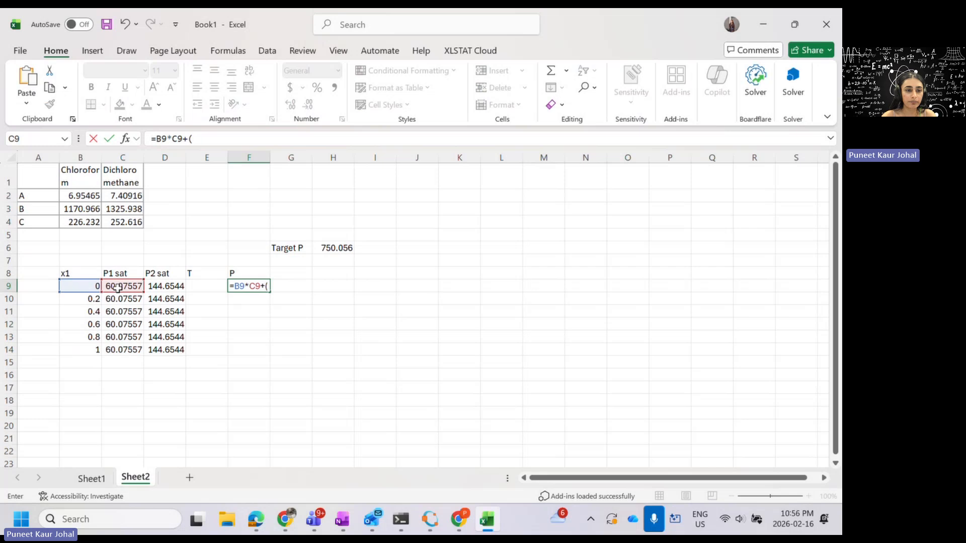
text(1-)
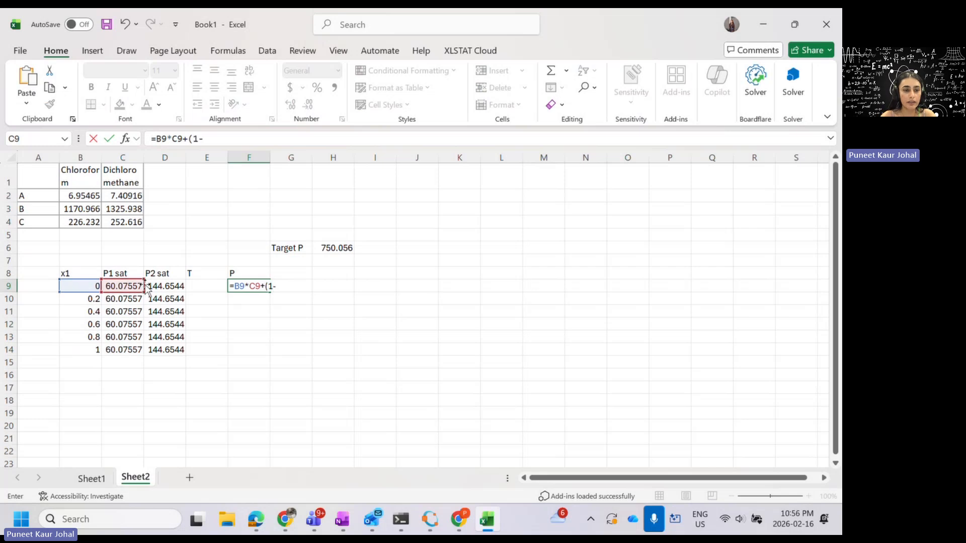
click(91, 286)
text()*)
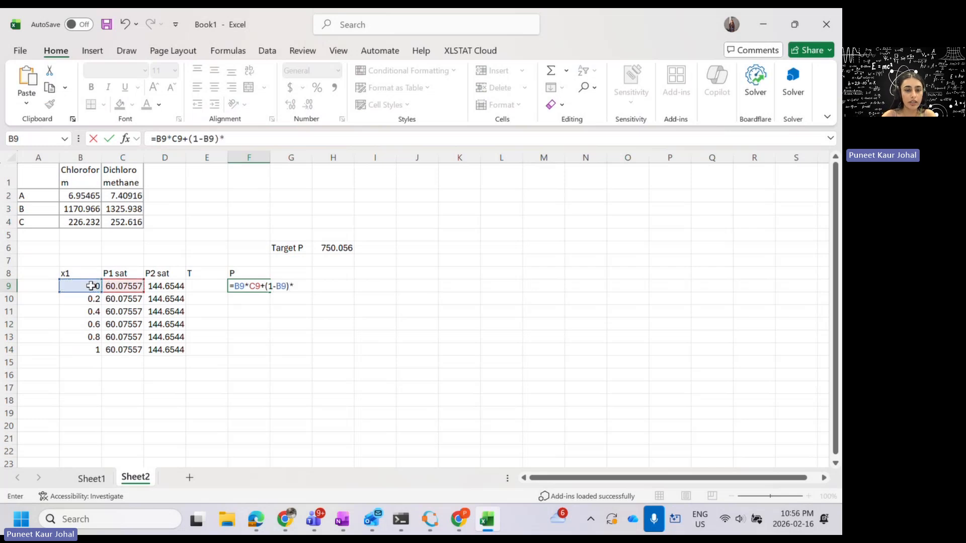
click(154, 287)
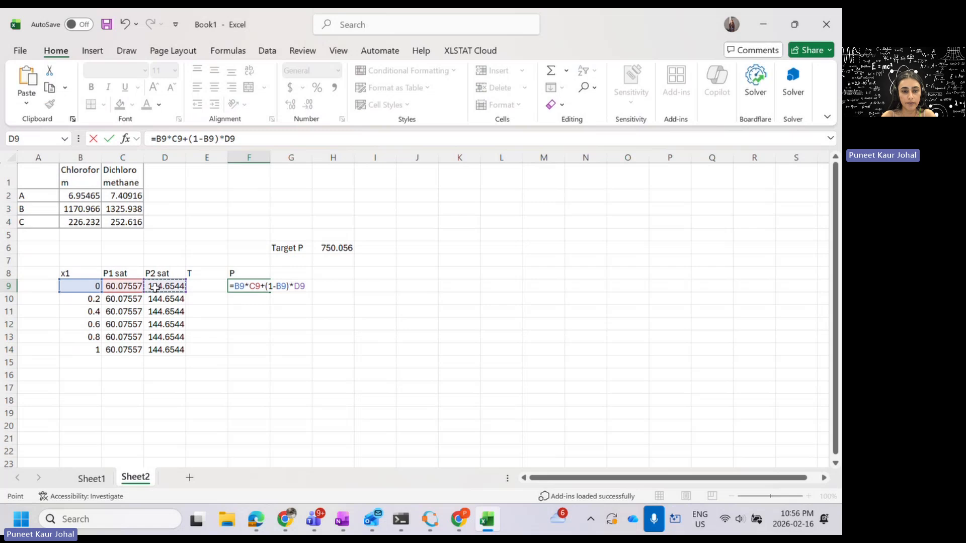
key(Return)
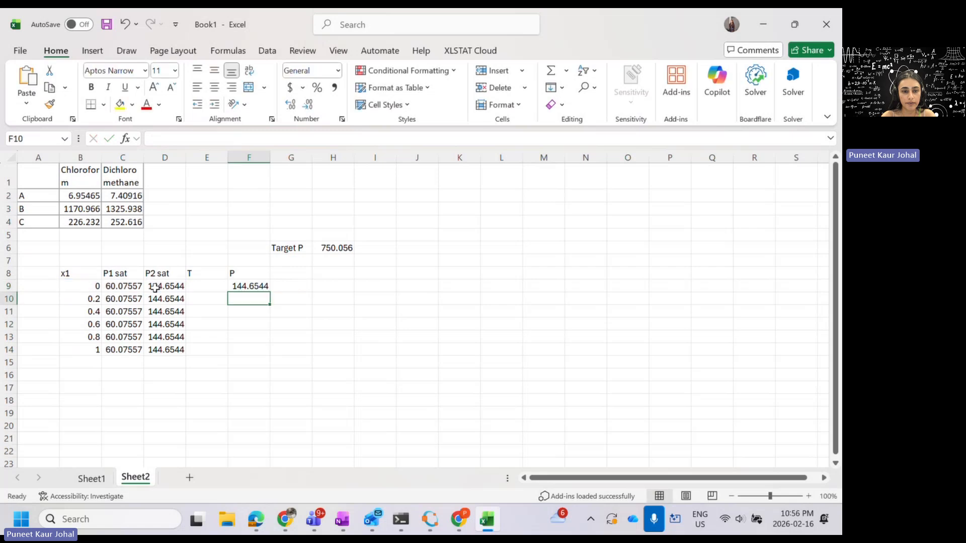
Copy the F9 pressure formula down through F14 and check the cell references in F11.
click(251, 287)
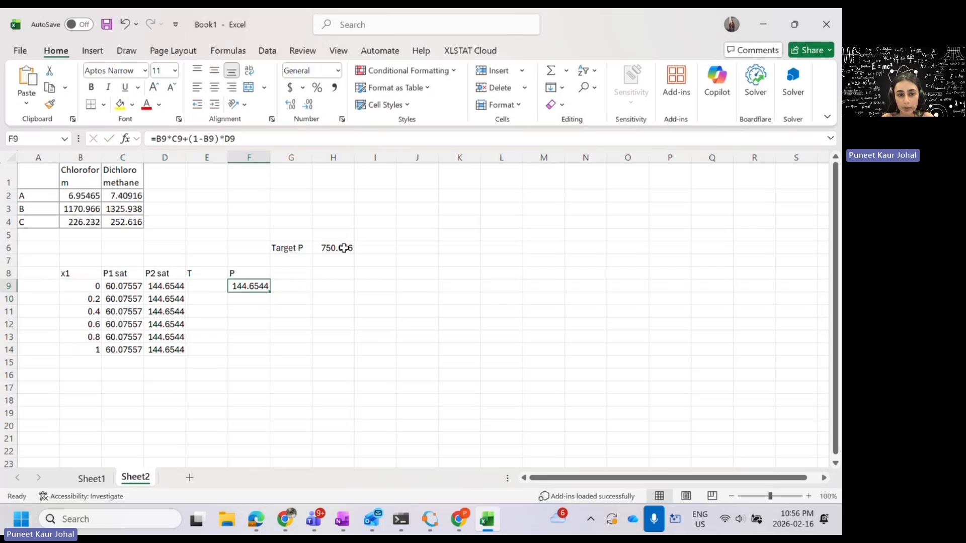
drag(268, 292, 267, 354)
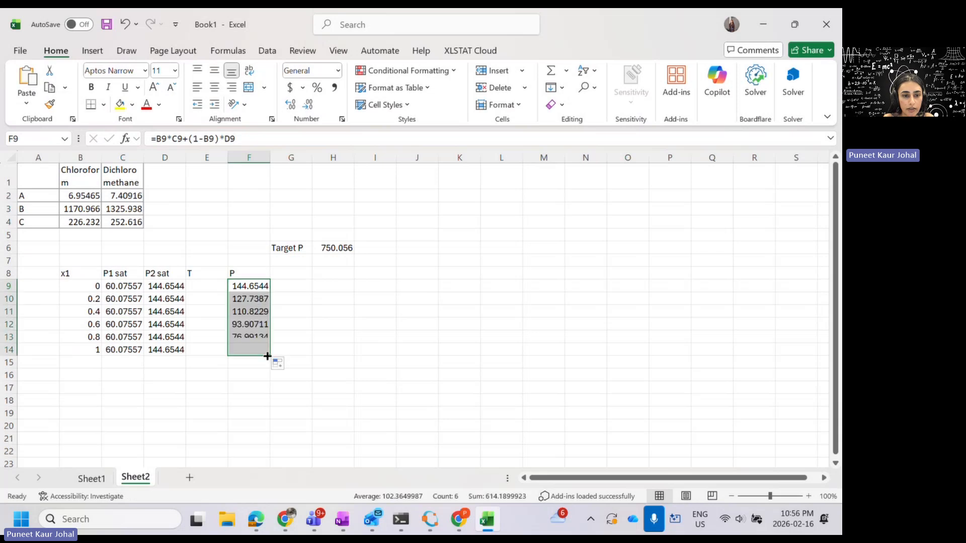
click(248, 313)
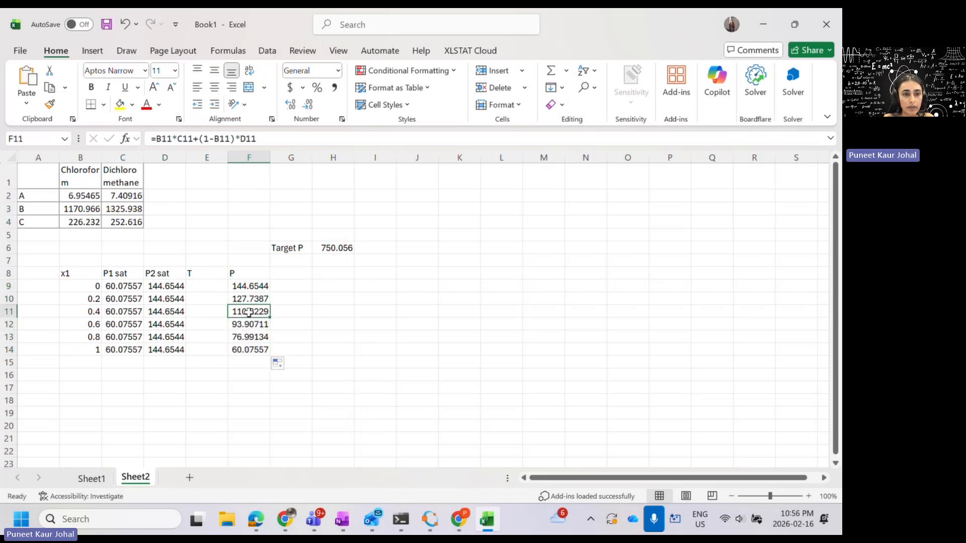
click(275, 139)
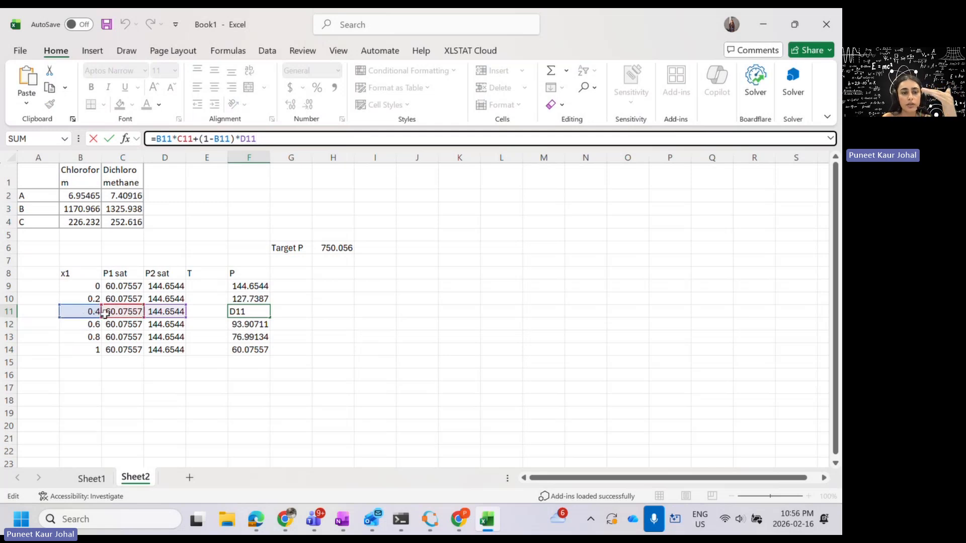
click(320, 325)
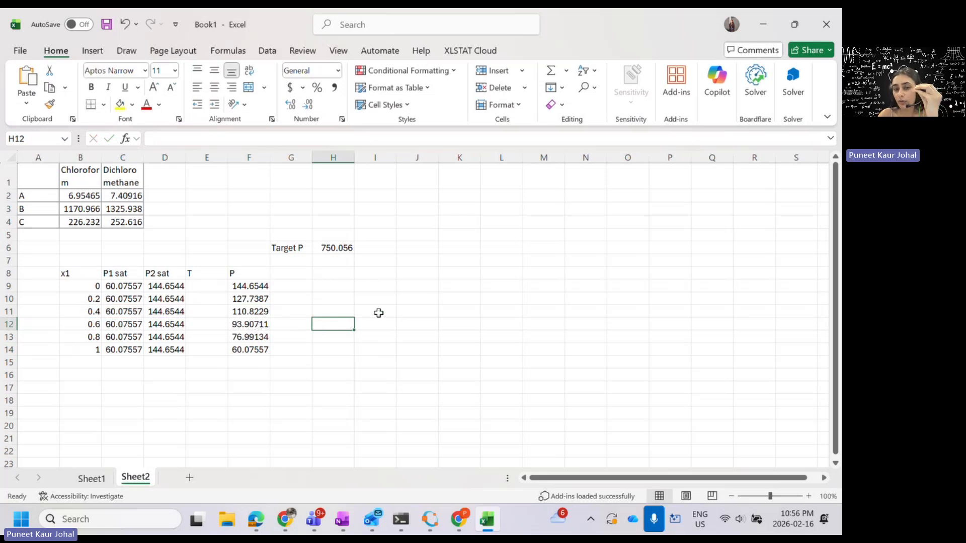
click(208, 285)
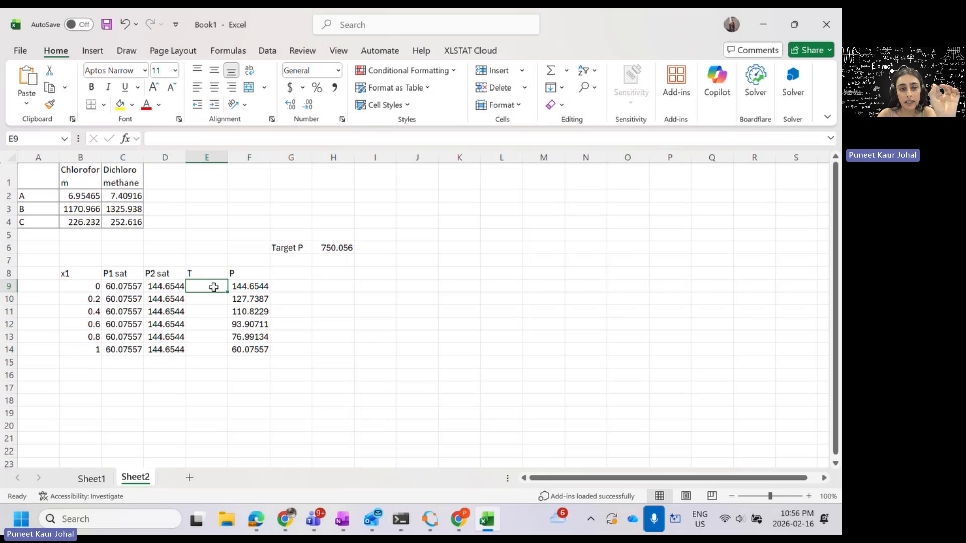
click(246, 287)
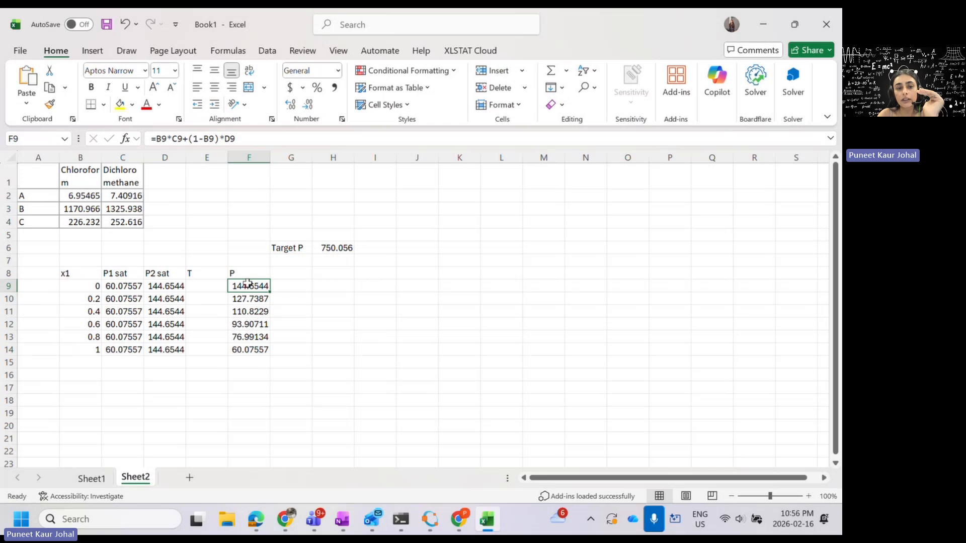
click(339, 248)
click(211, 288)
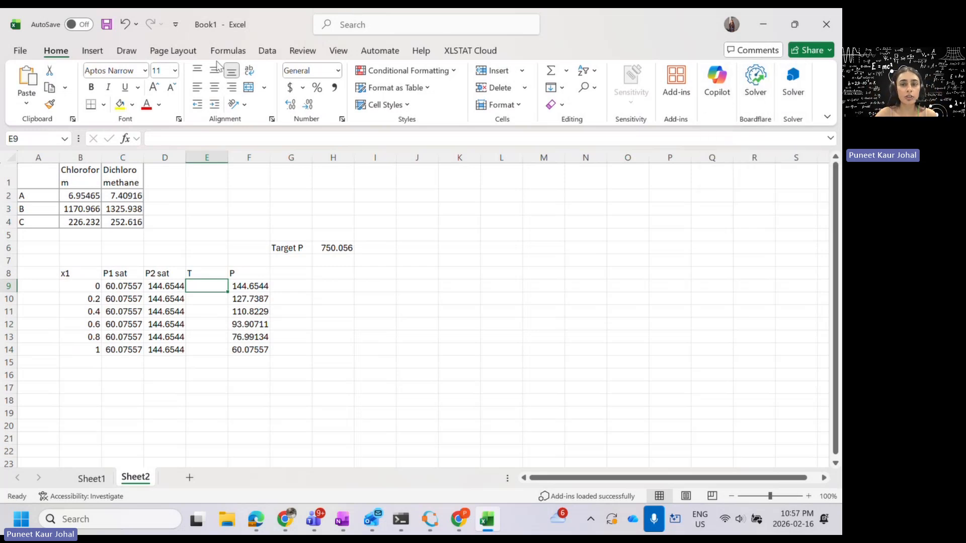
Search the add-ins for "solver" and look through the available Solver add-ins.
click(679, 93)
text(solver)
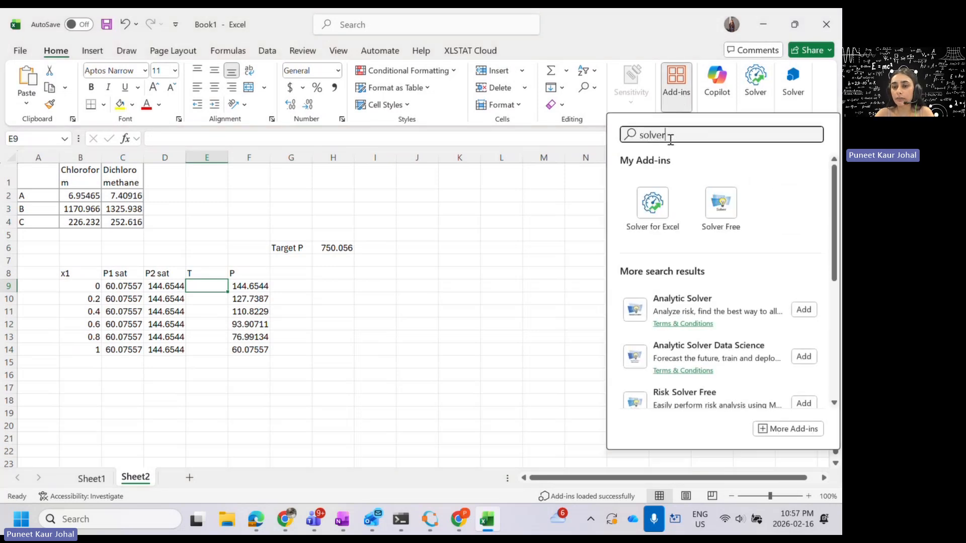
scroll(689, 239, down, 2)
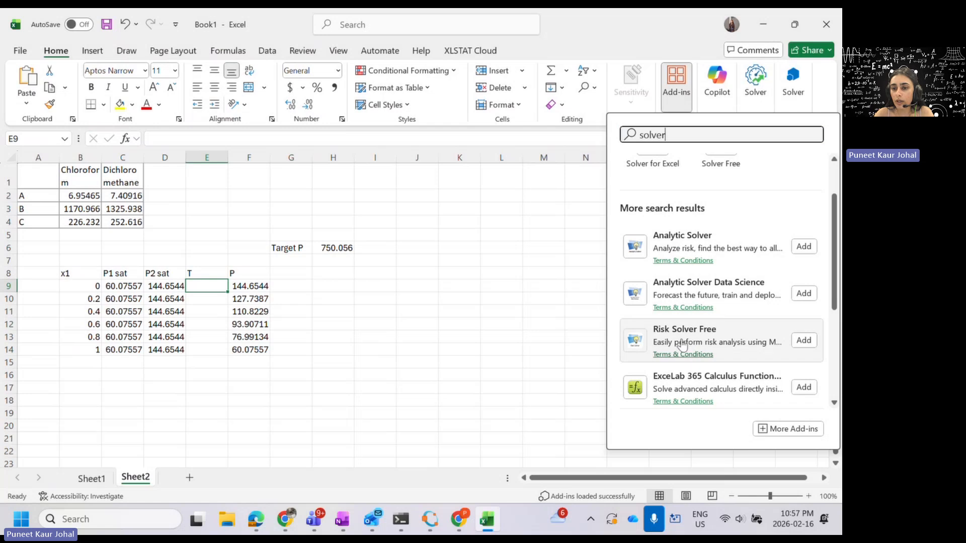
scroll(706, 237, up, 2)
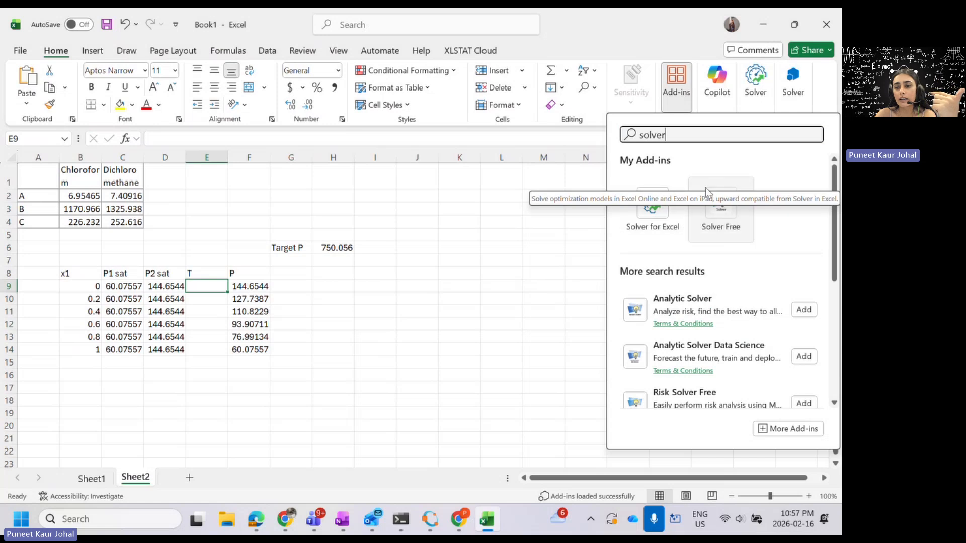
click(651, 36)
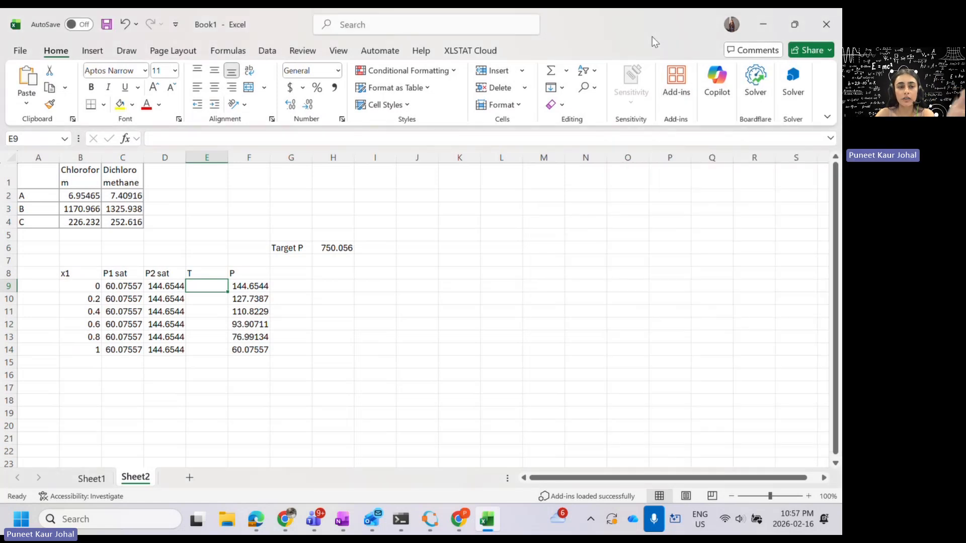
Open the Frontline Systems Solver, select pressure cell F9, and set the objective target to a value of 750.056.
click(794, 83)
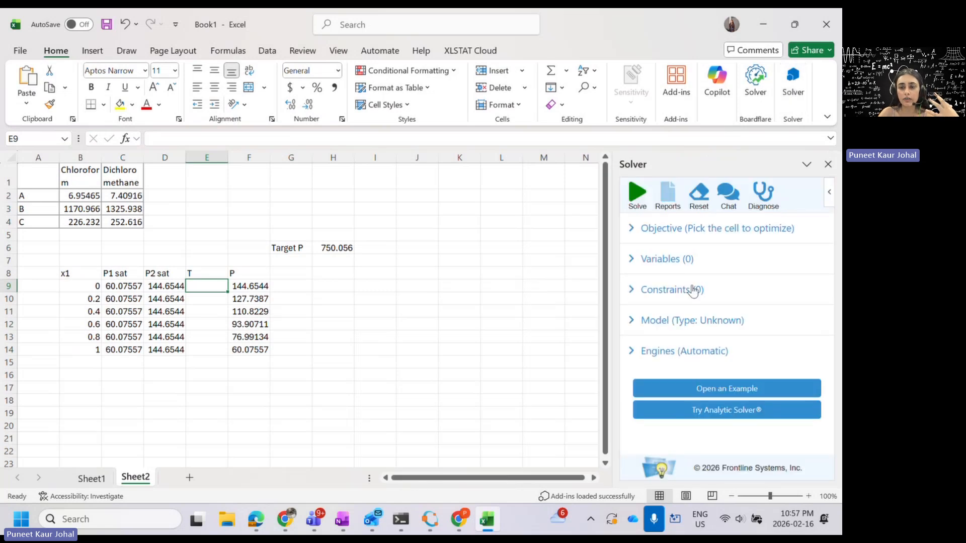
click(636, 228)
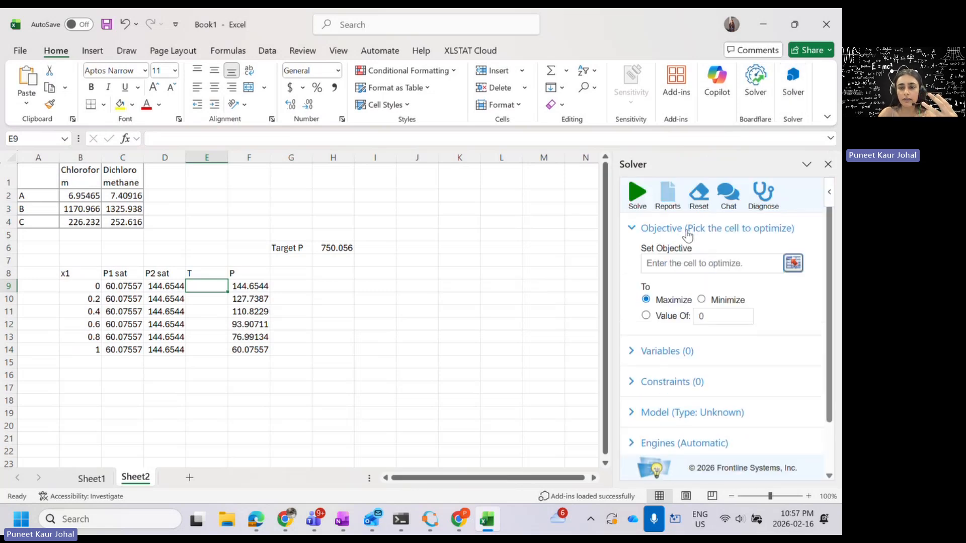
click(696, 265)
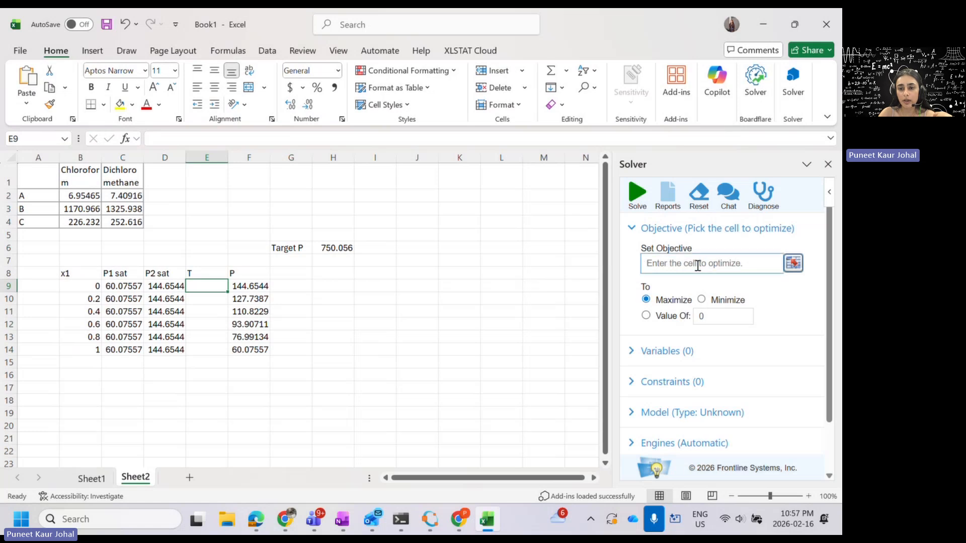
click(267, 286)
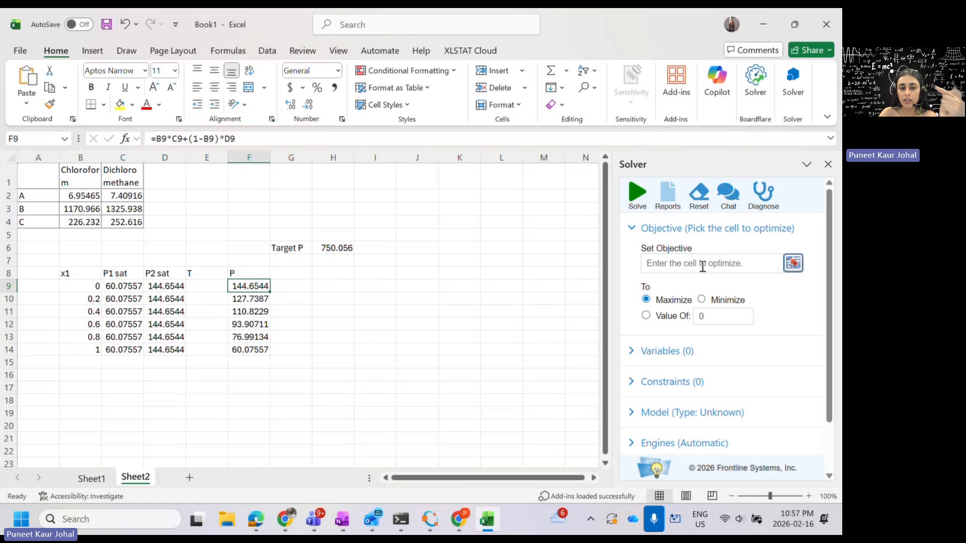
click(645, 315)
click(718, 314)
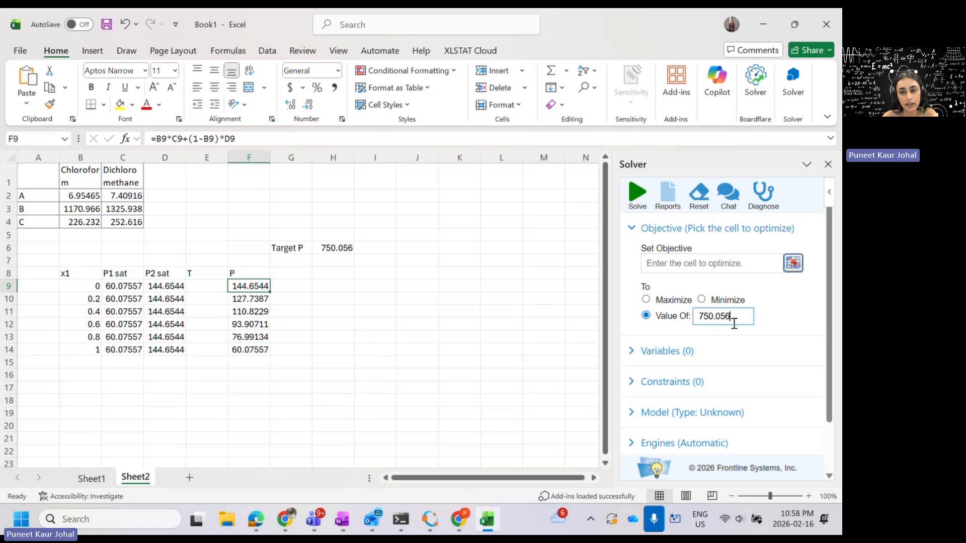
click(785, 332)
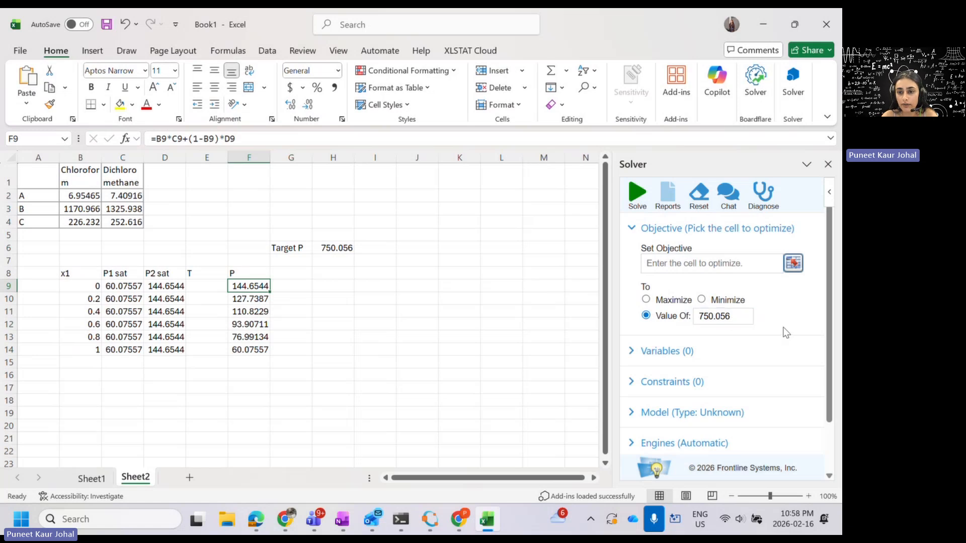
click(628, 228)
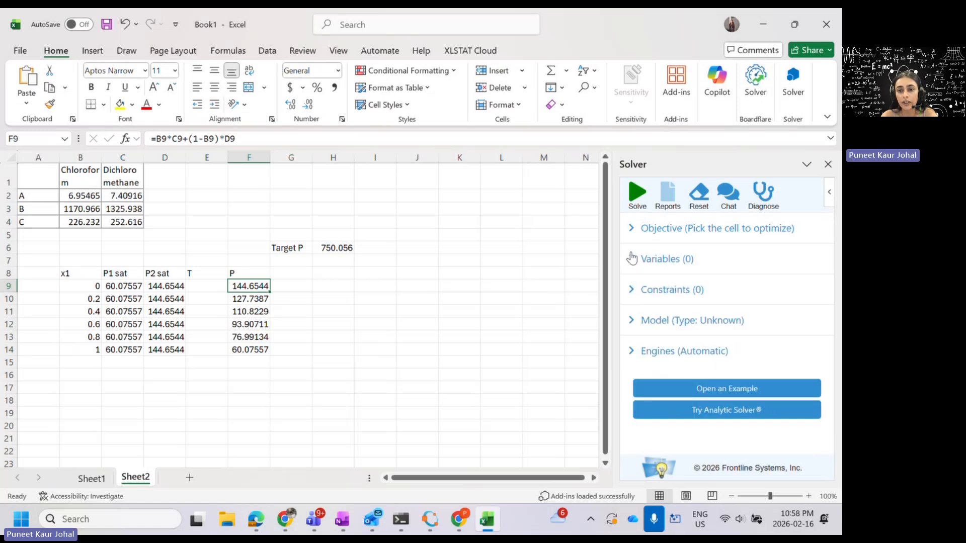
Add temperature cell E9 as the decision variable in the Solver model.
click(631, 258)
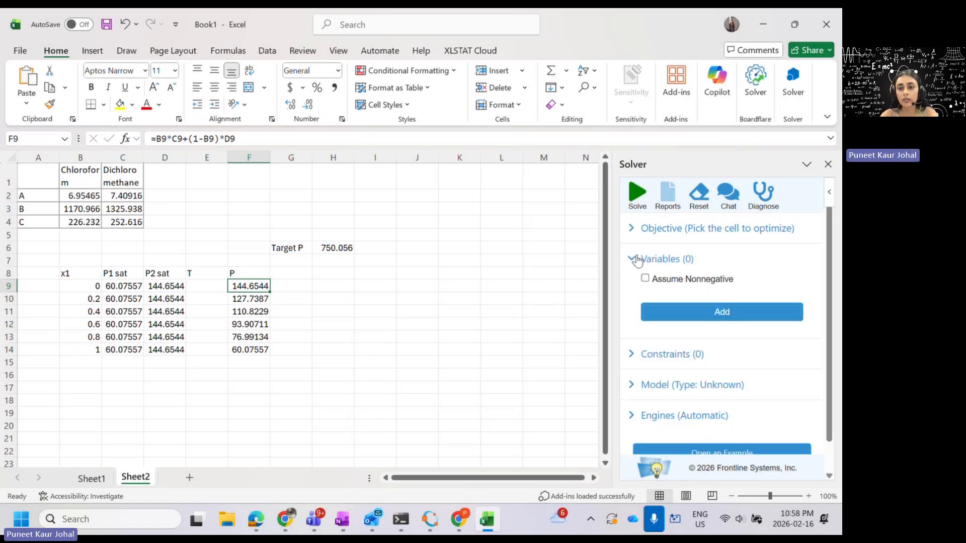
click(694, 314)
click(792, 316)
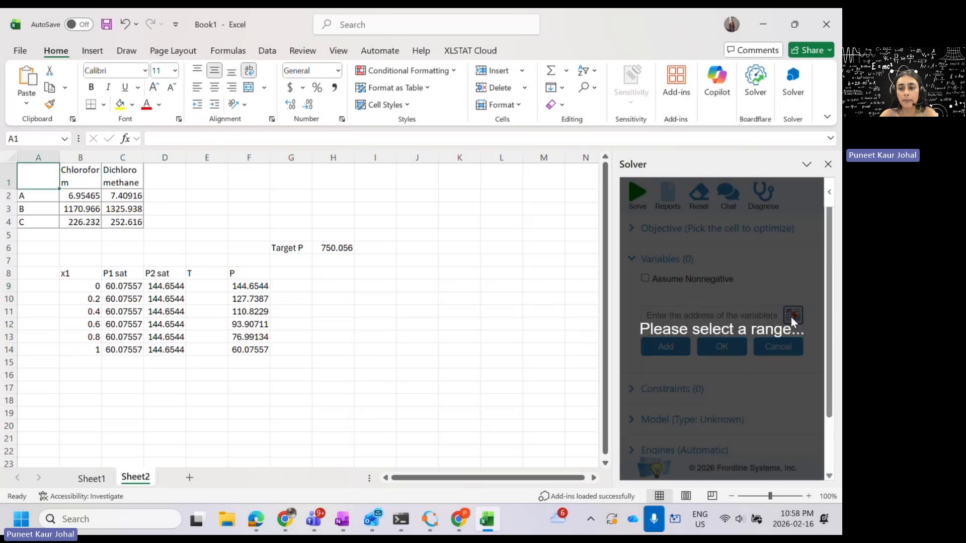
click(212, 285)
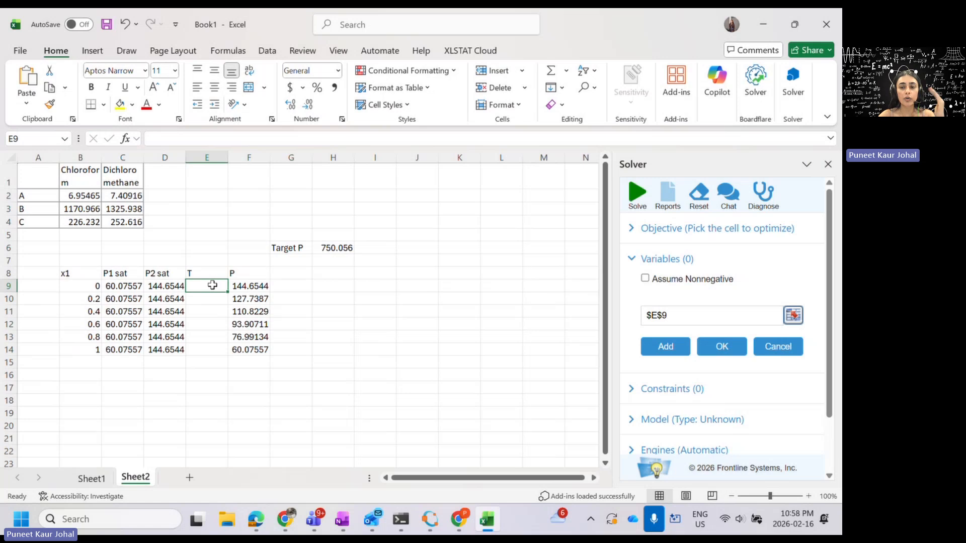
click(711, 349)
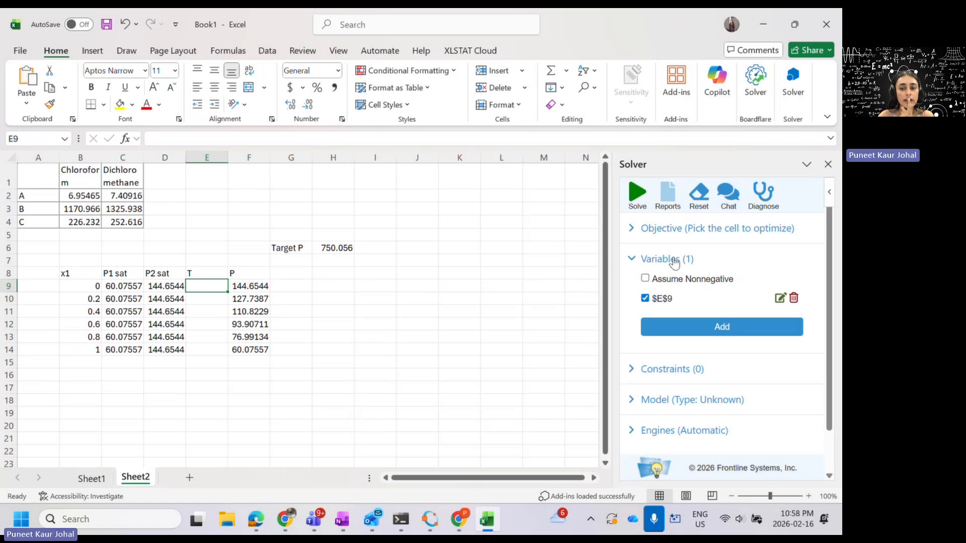
Add a Solver constraint requiring the saturation pressures in C9:D9 to be >= 0.
click(630, 369)
scroll(678, 375, down, 2)
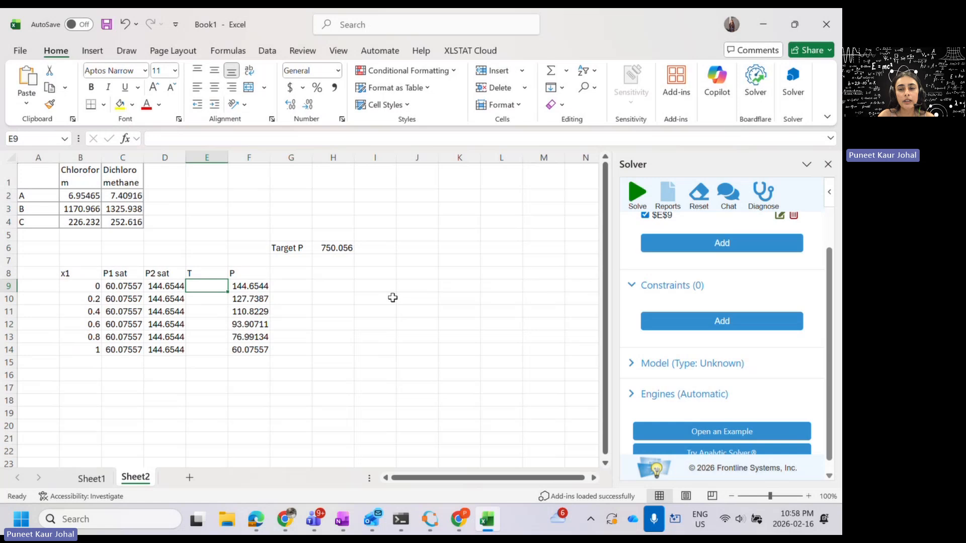
click(689, 324)
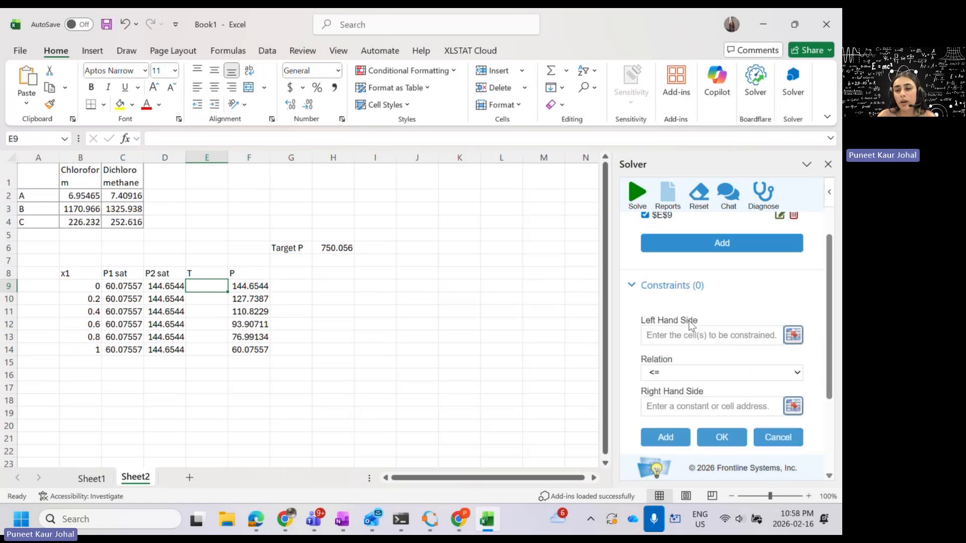
scroll(792, 334, down, 1)
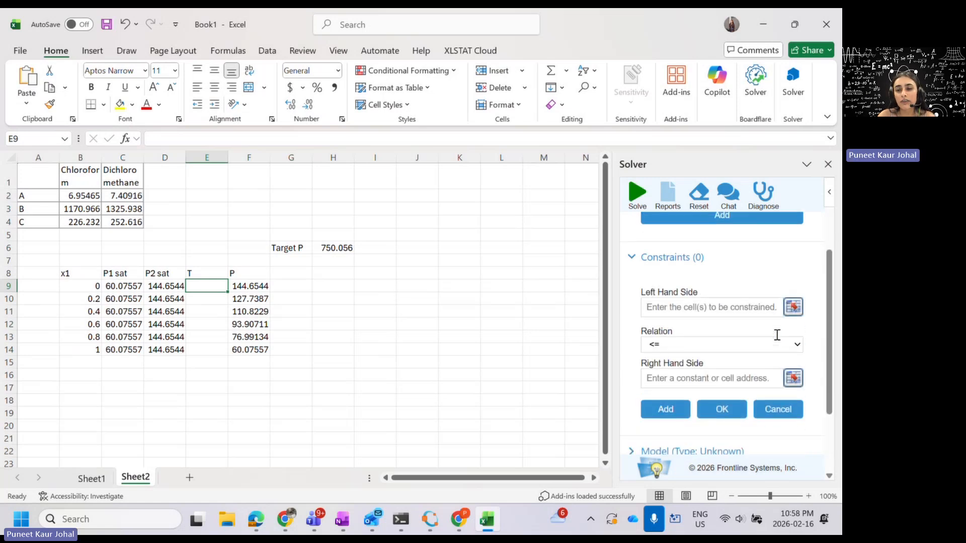
click(793, 306)
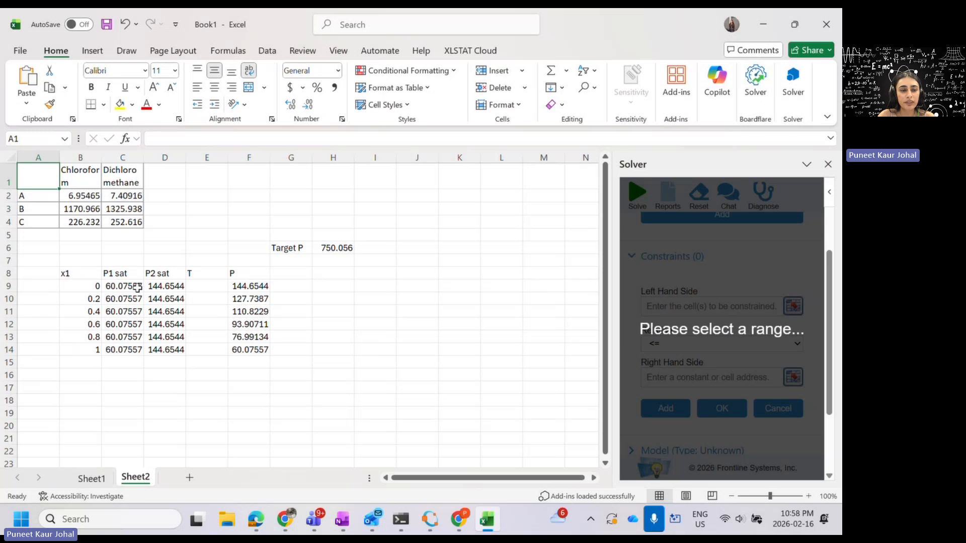
drag(130, 285, 167, 284)
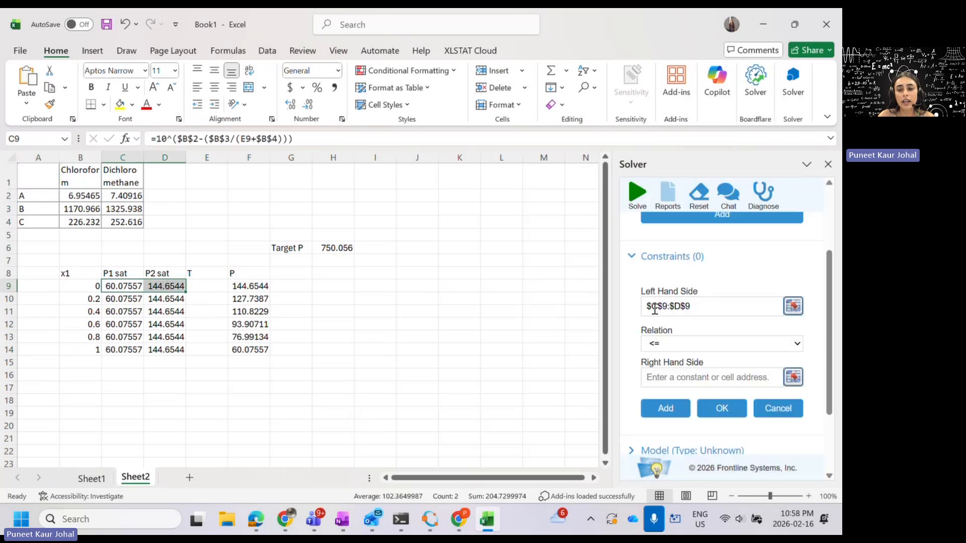
click(694, 344)
click(669, 394)
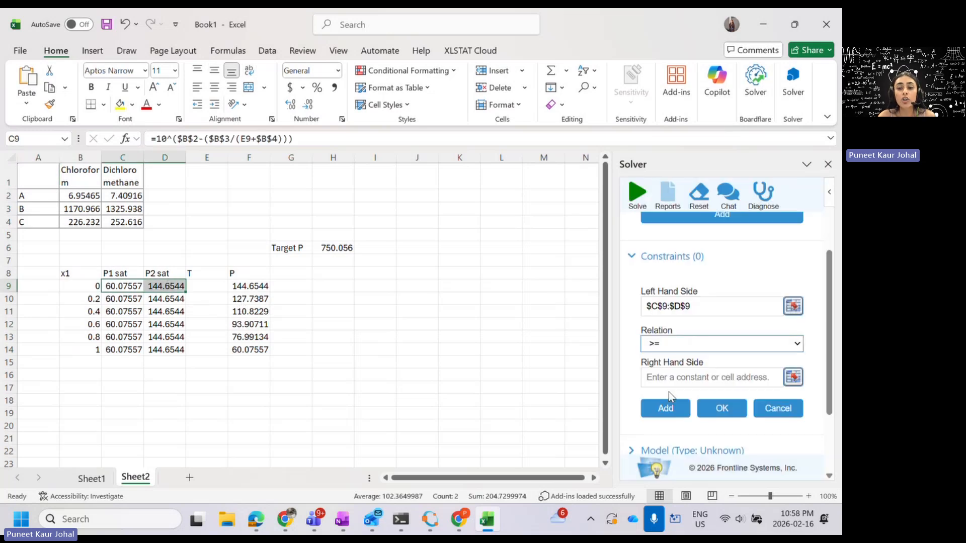
click(675, 383)
text(0)
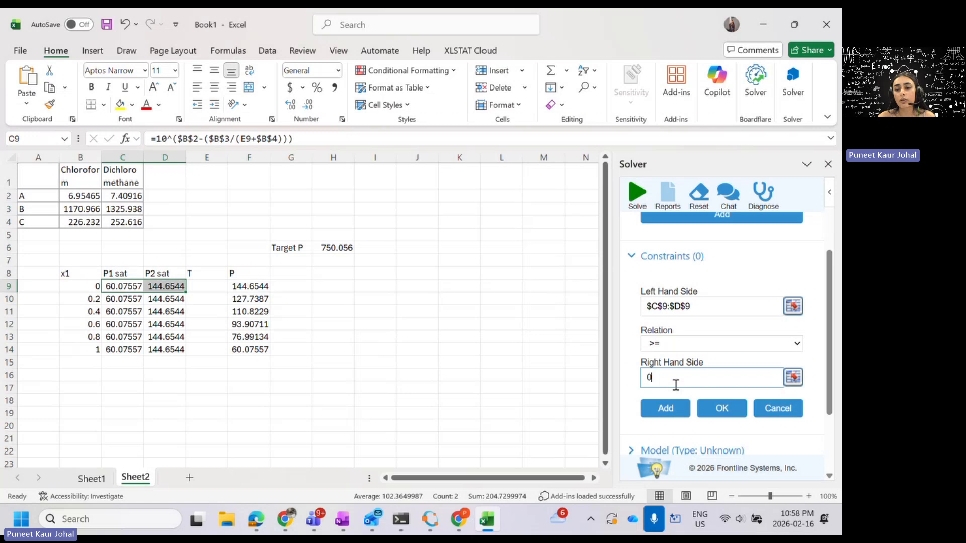
click(675, 404)
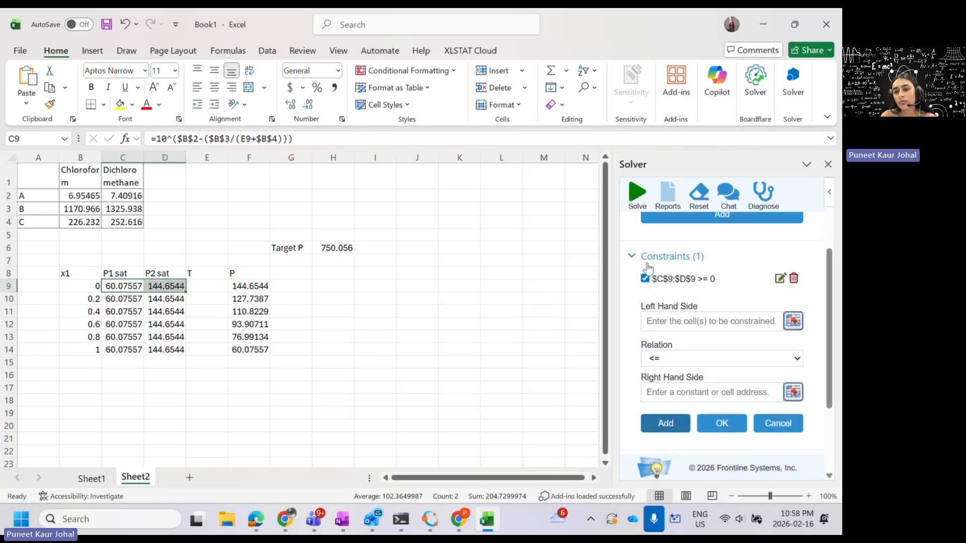
click(632, 257)
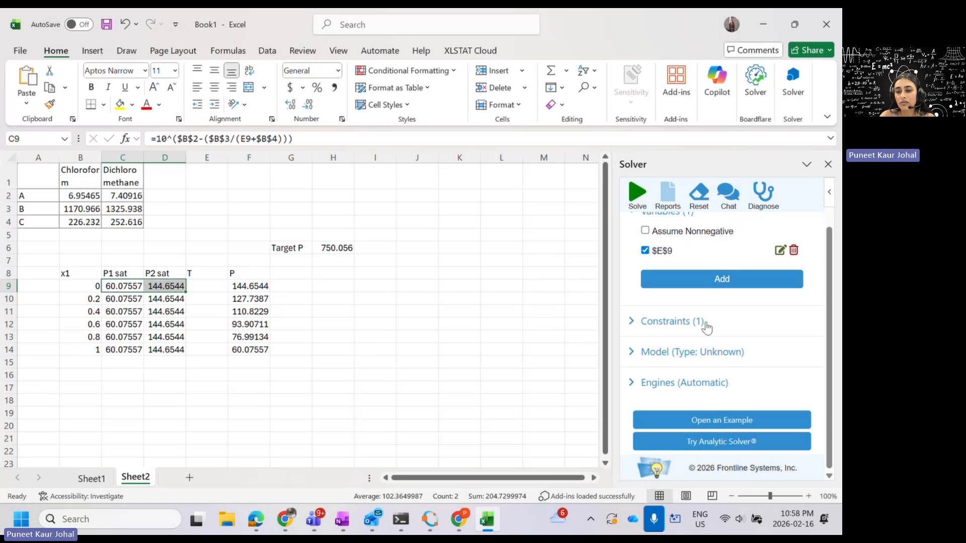
Run Solver on the current model and check the temperature in E9.
scroll(706, 394, up, 2)
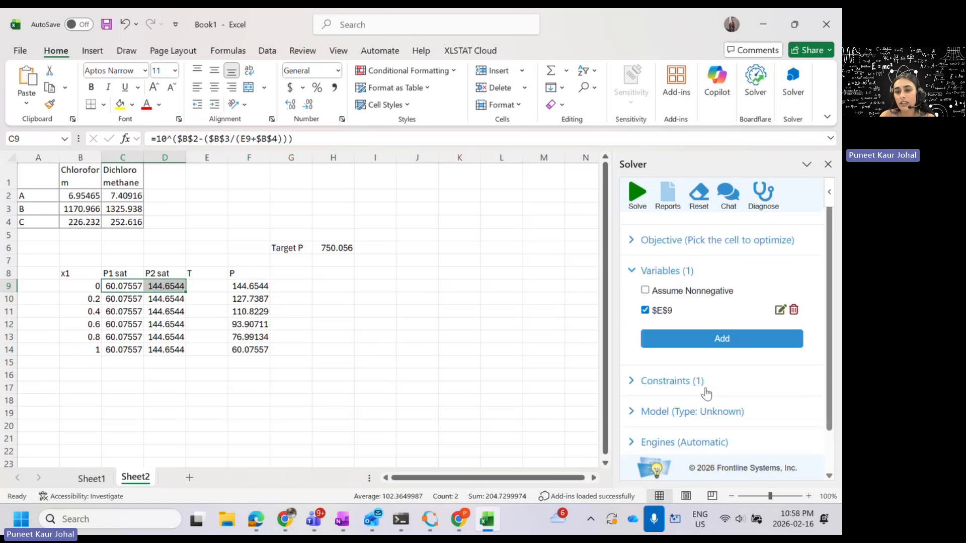
click(637, 194)
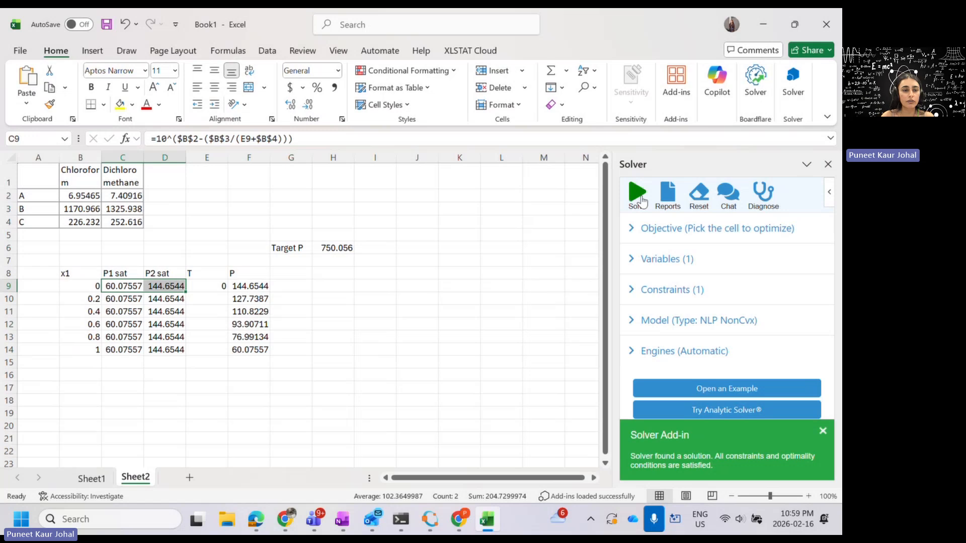
click(215, 288)
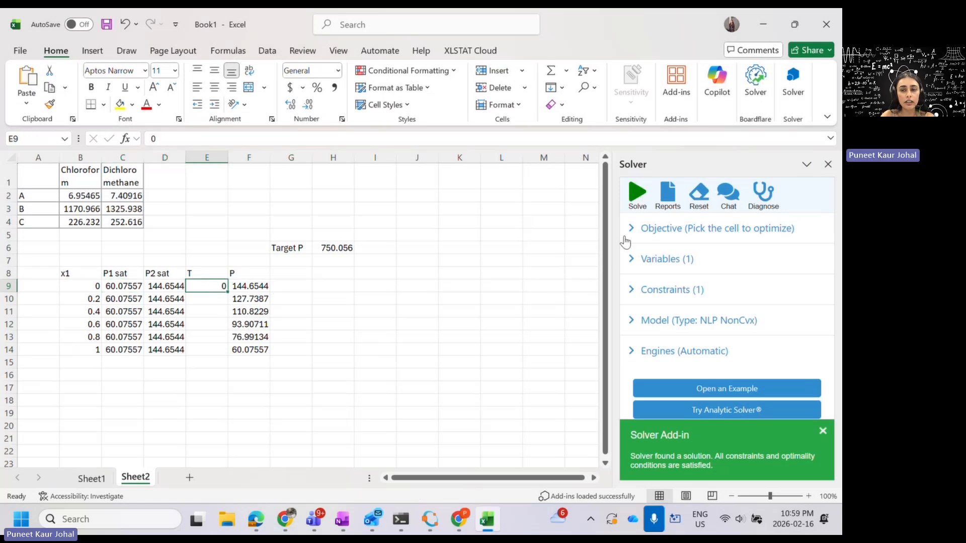
Set pressure cell F9 as the Solver objective with the target value of 750.056.
click(662, 231)
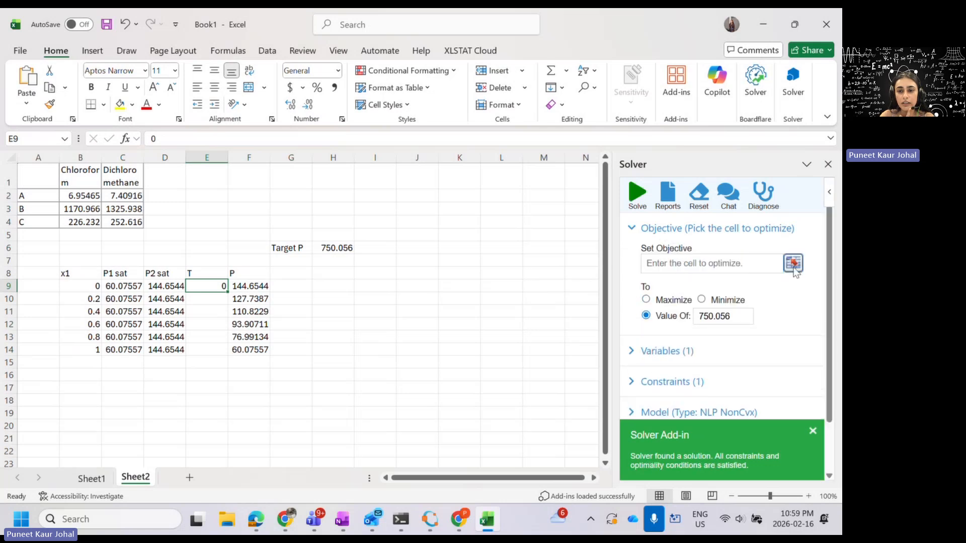
click(793, 264)
click(256, 291)
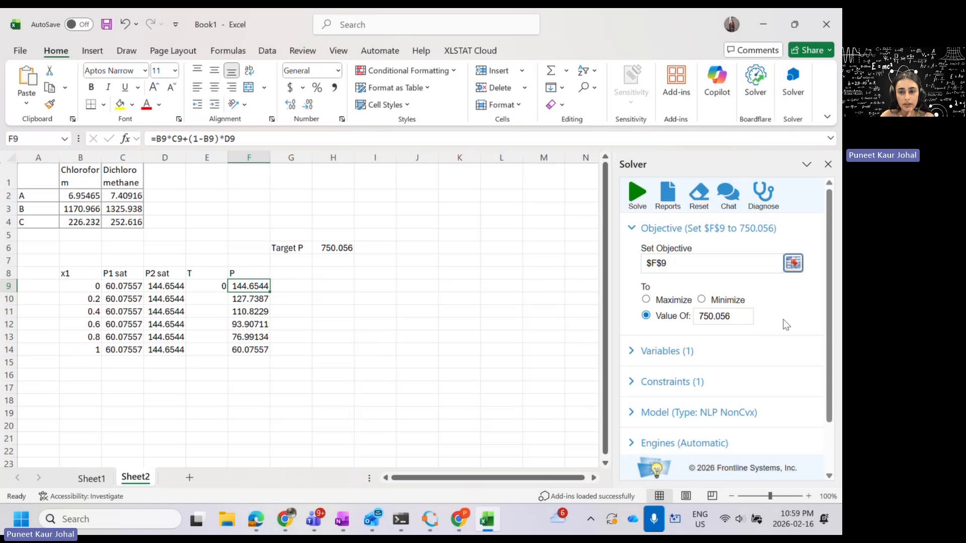
Delete the C9:D9 >= 0 constraint from the model and solve for the temperature in E9.
click(663, 351)
scroll(686, 370, down, 2)
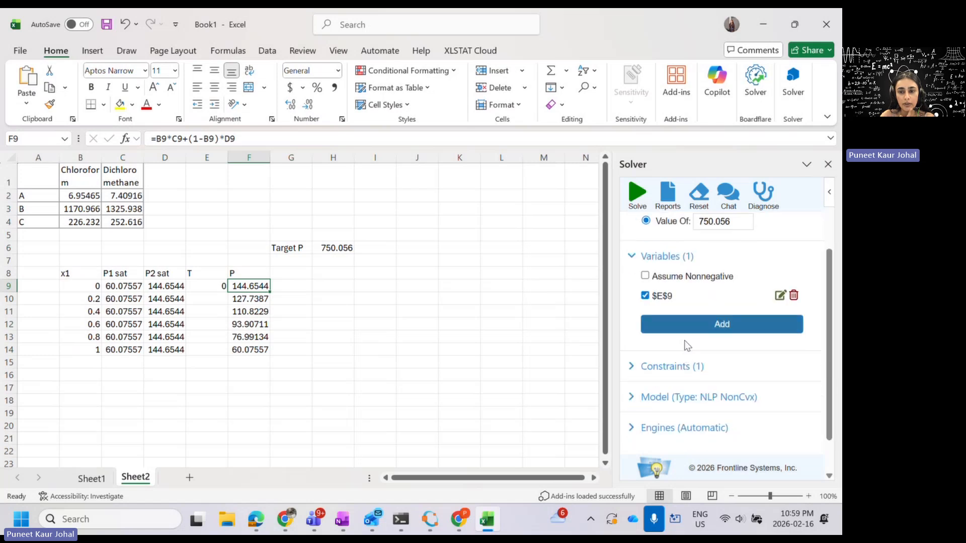
click(669, 366)
scroll(667, 371, down, 2)
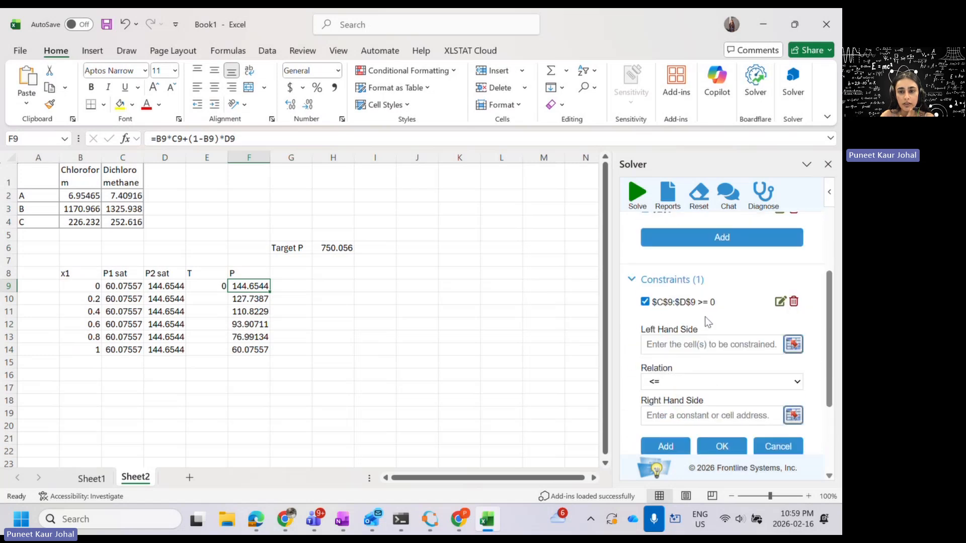
click(794, 301)
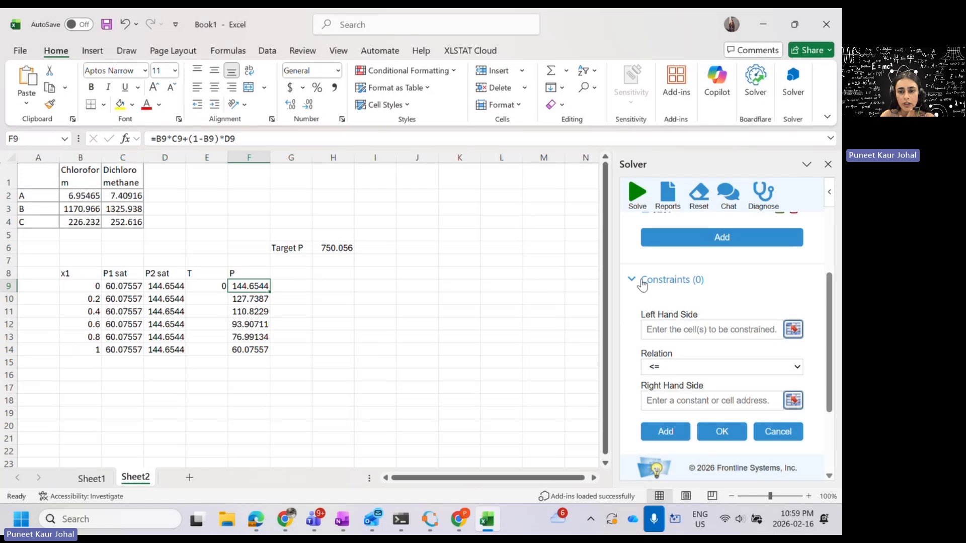
click(720, 433)
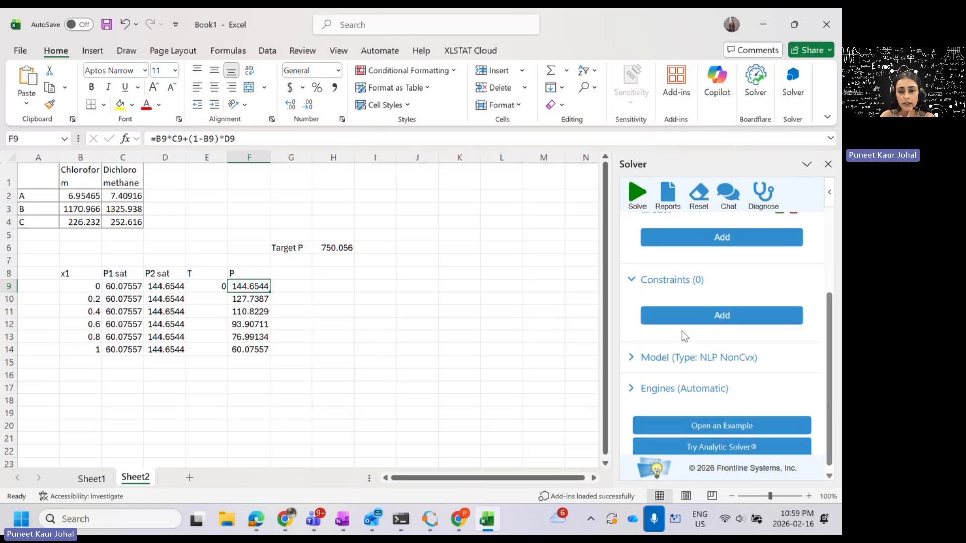
click(637, 199)
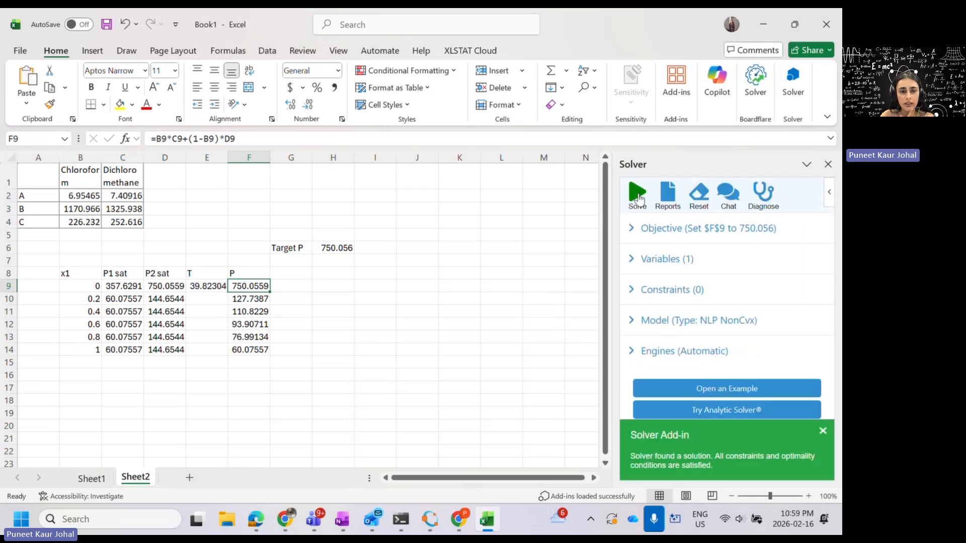
click(203, 290)
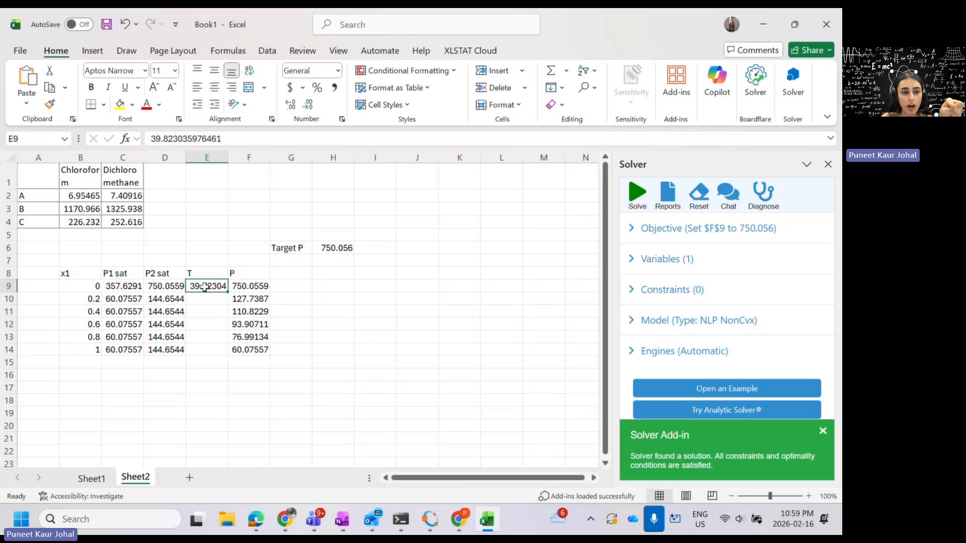
Switch to OneNote to compare the solved temperature with the handwritten calculation at x₁ = 0, and return to Excel.
click(340, 516)
ctrl+scroll(300, 331, up, 2)
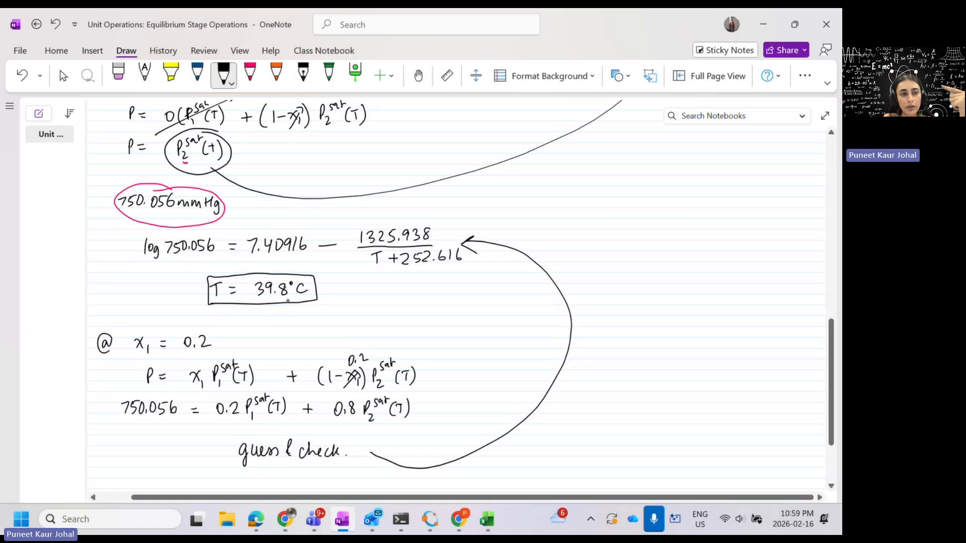
scroll(456, 296, up, 3)
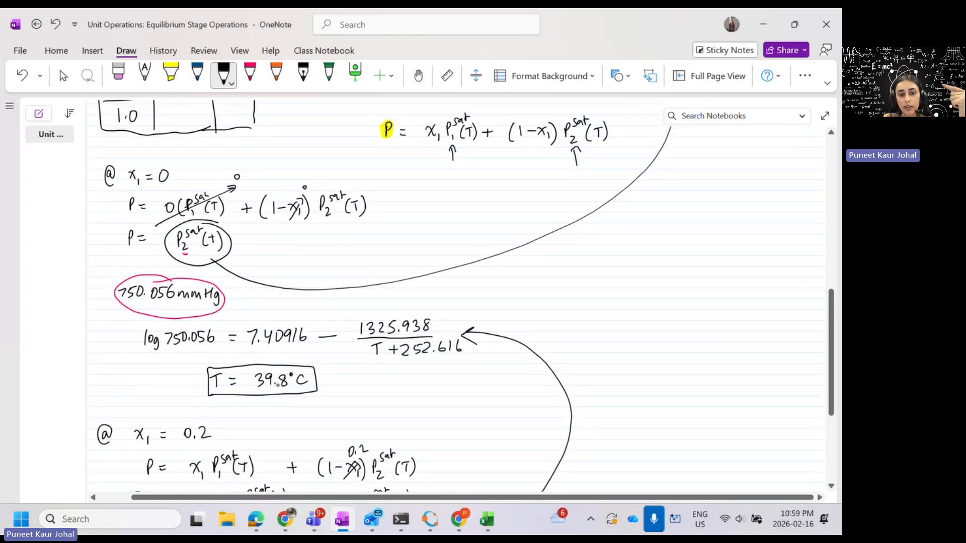
key(alt+Tab)
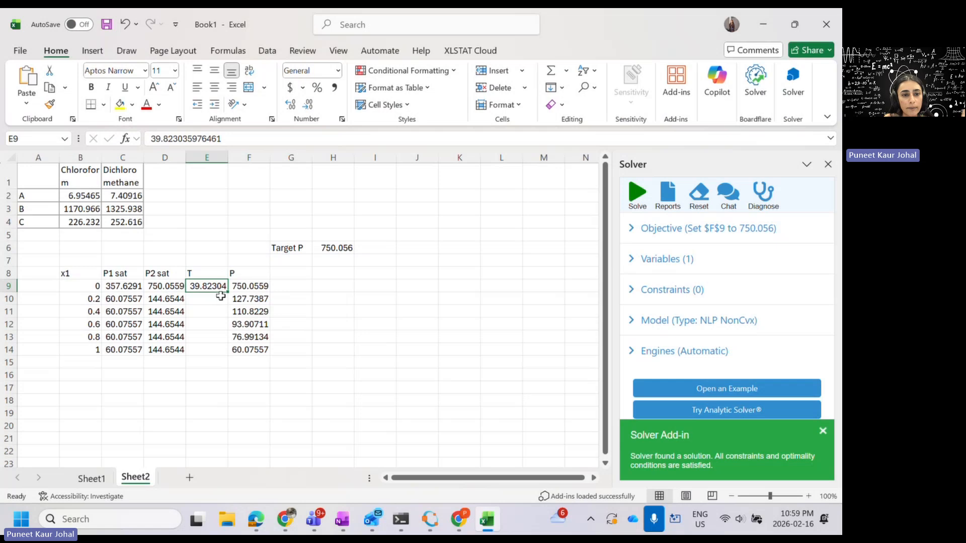
Examine the P, P2 sat and T cells of the x1 = 0 row and the empty temperature cell E10.
click(249, 289)
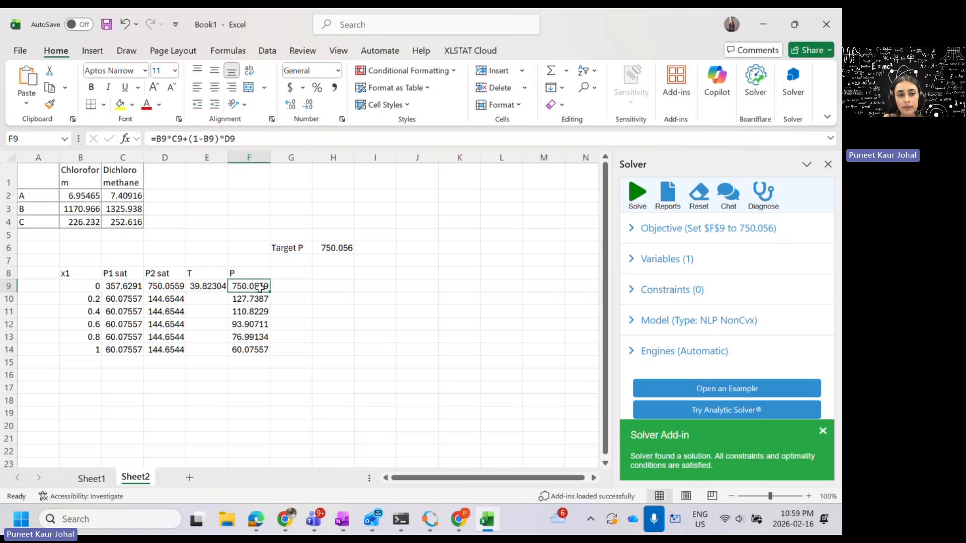
click(215, 299)
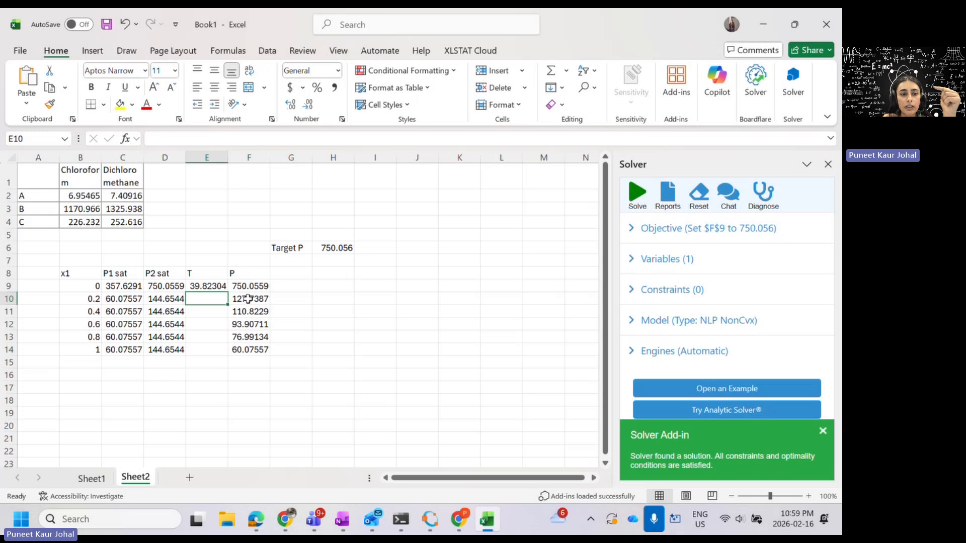
click(142, 287)
click(156, 288)
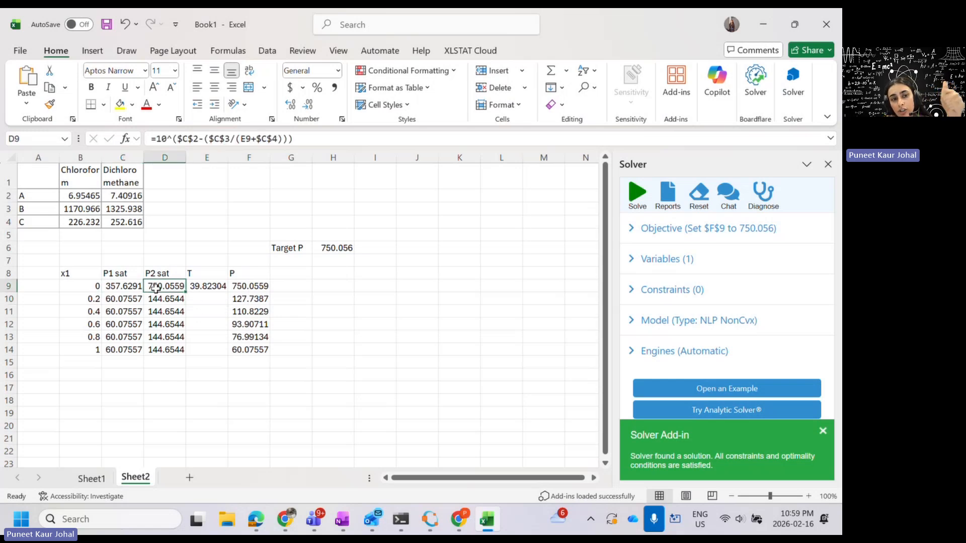
click(198, 288)
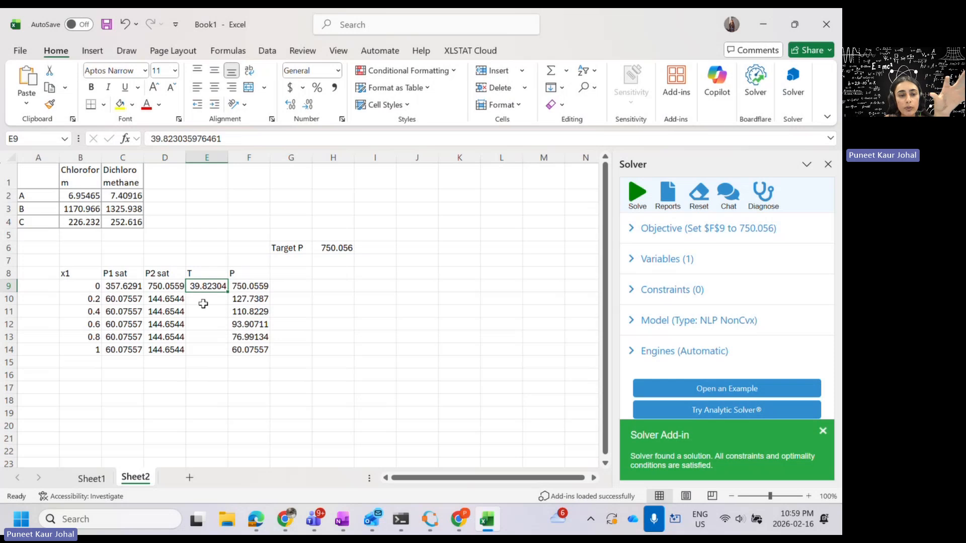
click(206, 301)
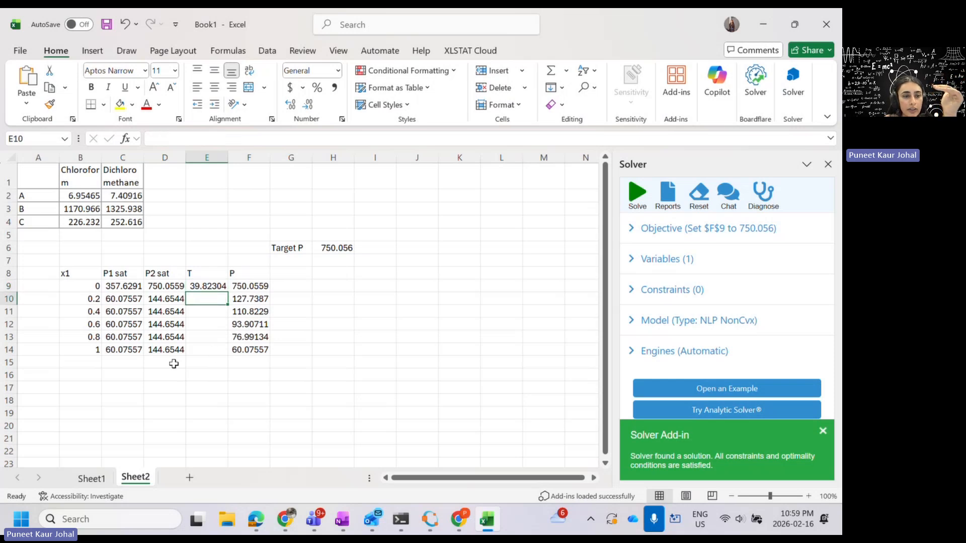
Copy the solved temperatures E37:E41 from Sheet1 into the empty T cells E10:E14 of Sheet2.
click(84, 479)
scroll(151, 394, up, 4)
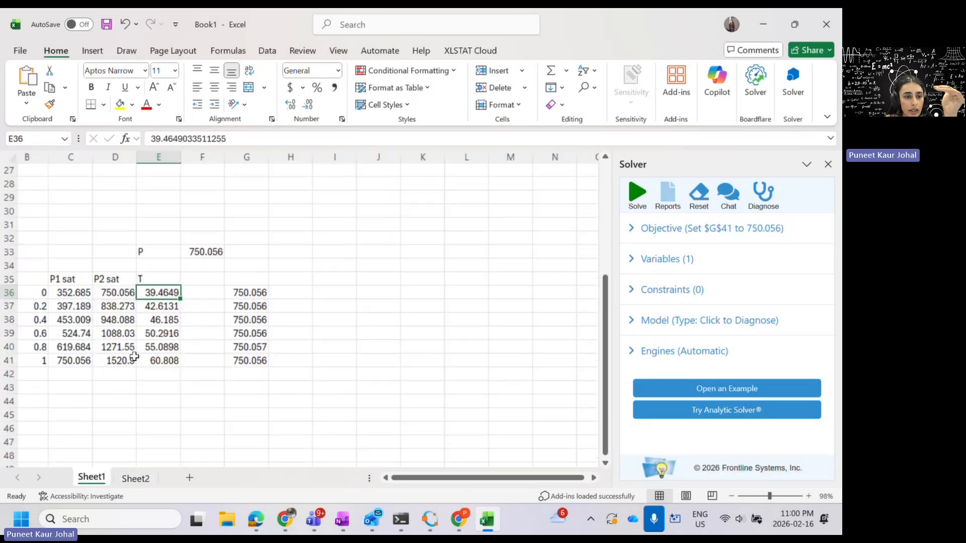
scroll(169, 337, down, 1)
drag(172, 291, 178, 347)
key(ctrl+c)
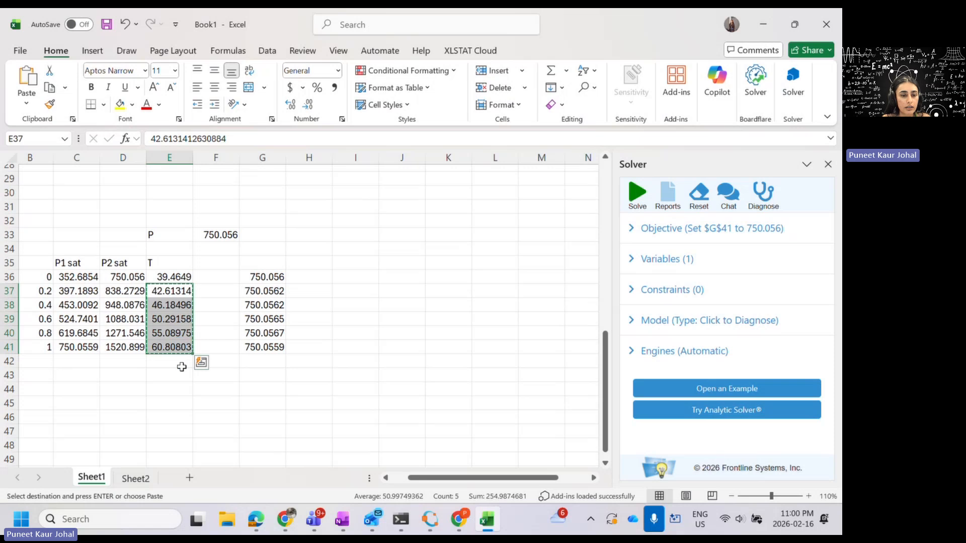
click(136, 478)
drag(207, 299, 207, 349)
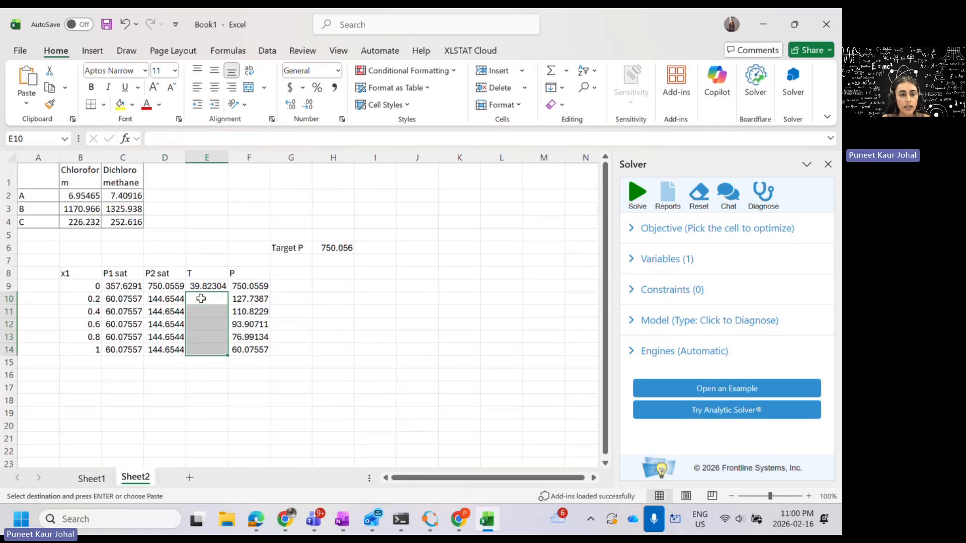
key(ctrl+v)
click(455, 276)
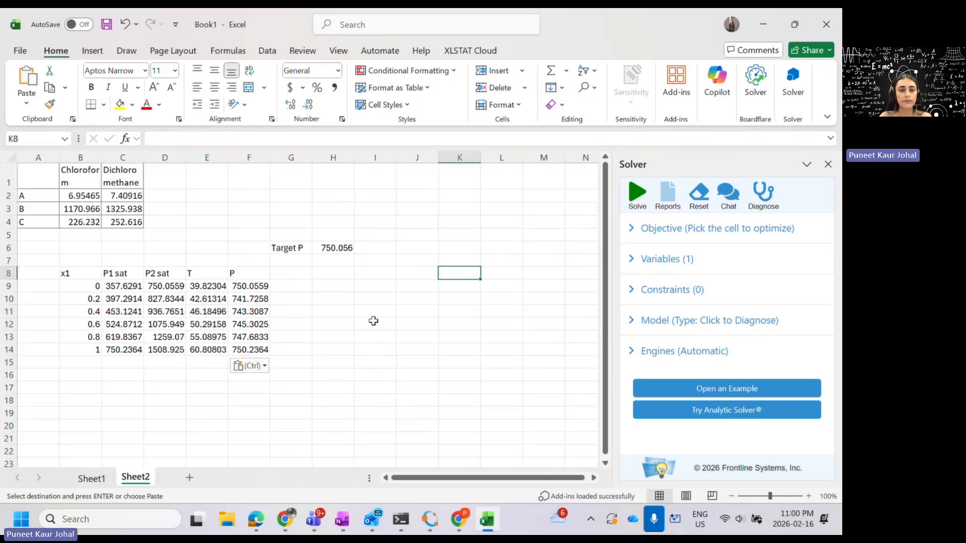
scroll(209, 315, up, 2)
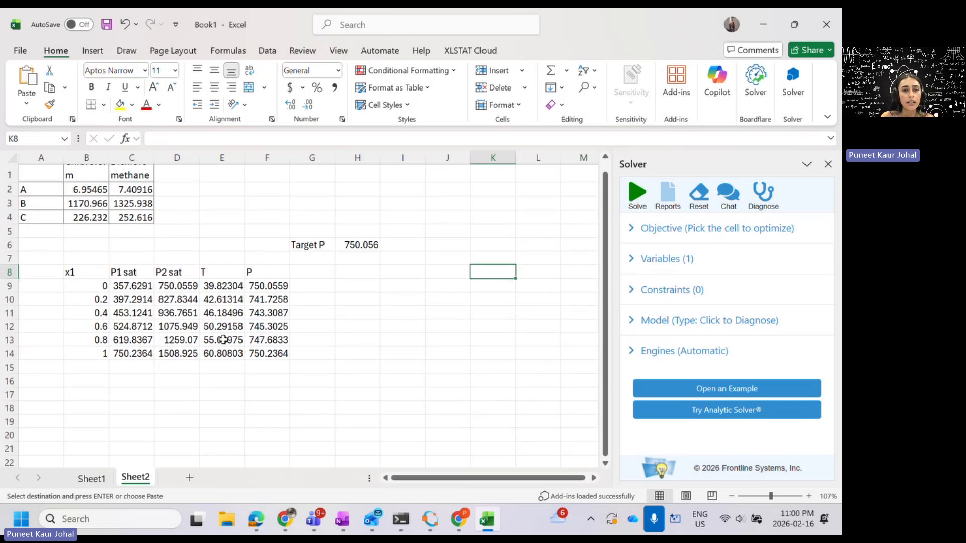
Copy the x1 column with its header (B8:B14) to a new table starting at B19.
scroll(222, 339, down, 2)
drag(86, 212, 96, 297)
key(ctrl+c)
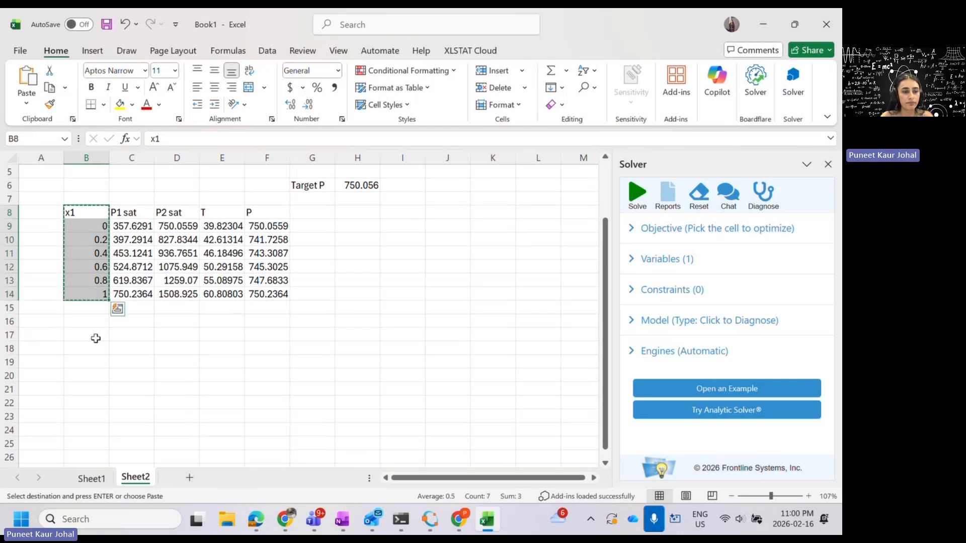
click(98, 359)
key(ctrl+v)
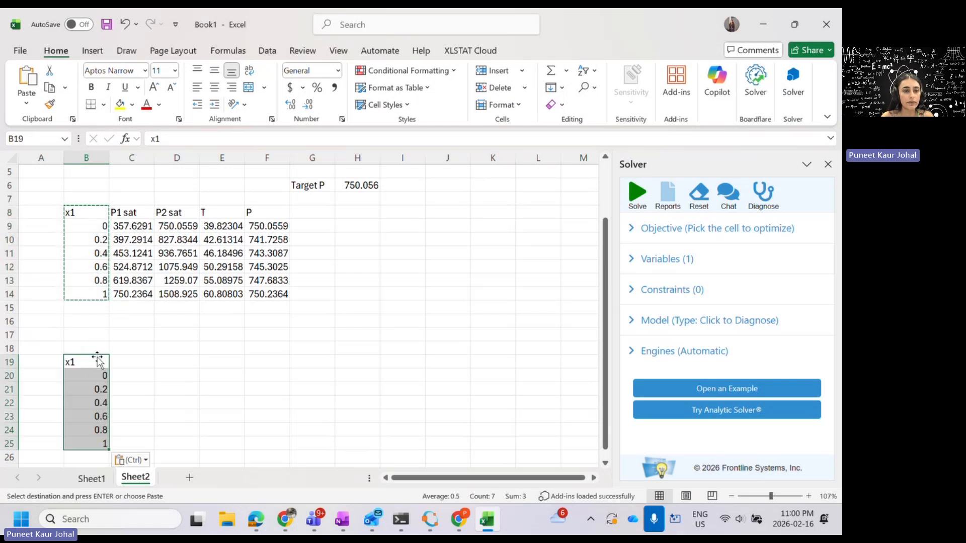
Copy the T column with its header (E8:E14) beside the copied x1 values, starting at C19.
drag(223, 212, 225, 291)
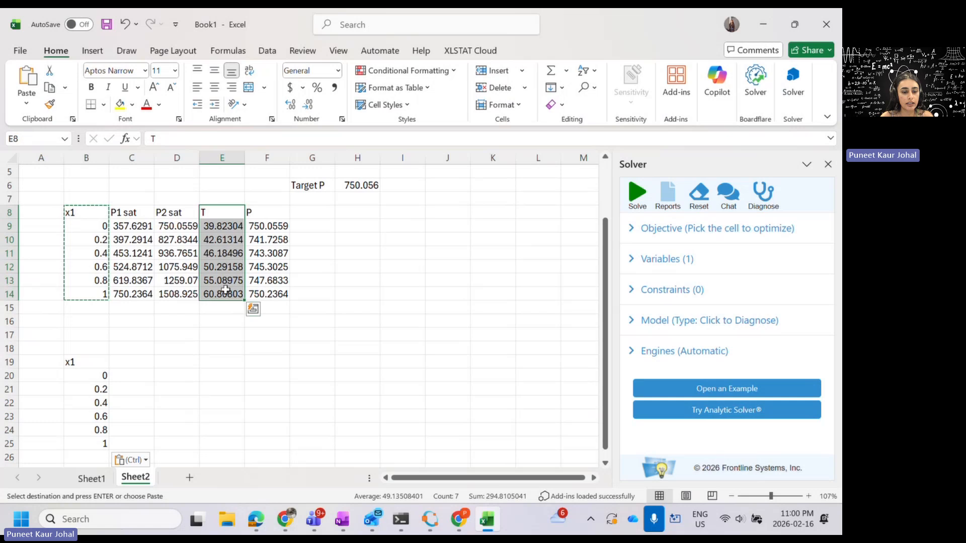
key(ctrl+c)
click(134, 363)
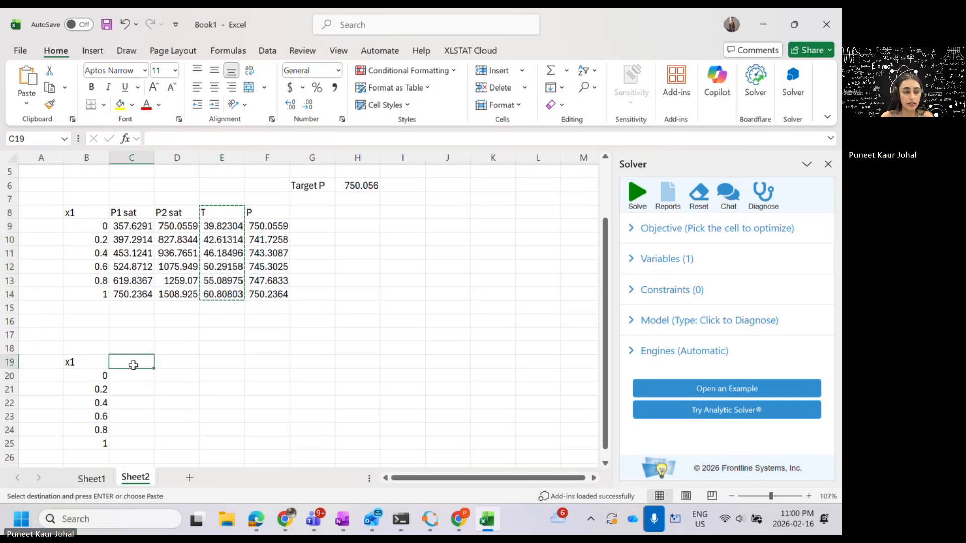
key(ctrl+v)
click(171, 376)
Insert a scatter chart with smooth lines and markers from B20:C25 and place it beside the x1–T table.
drag(81, 362, 139, 448)
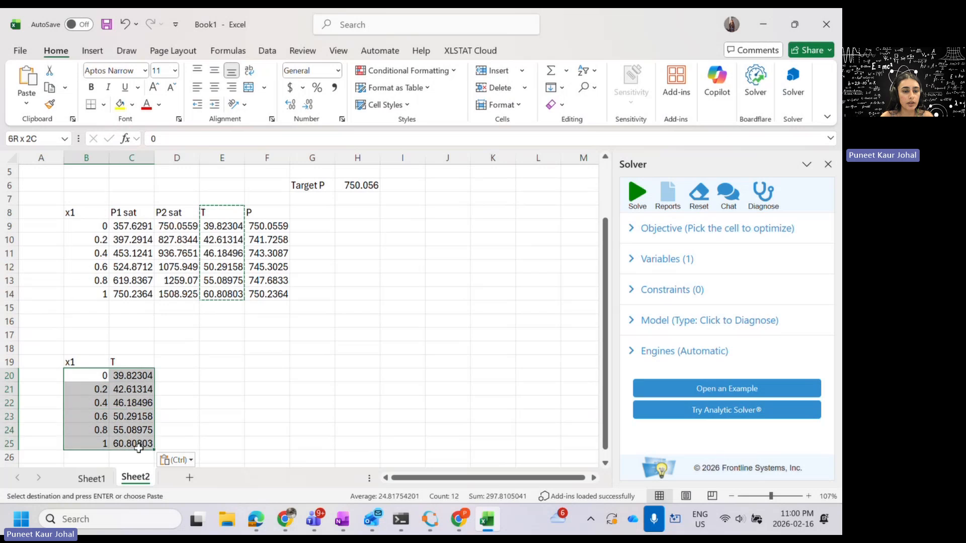
click(84, 376)
key(Escape)
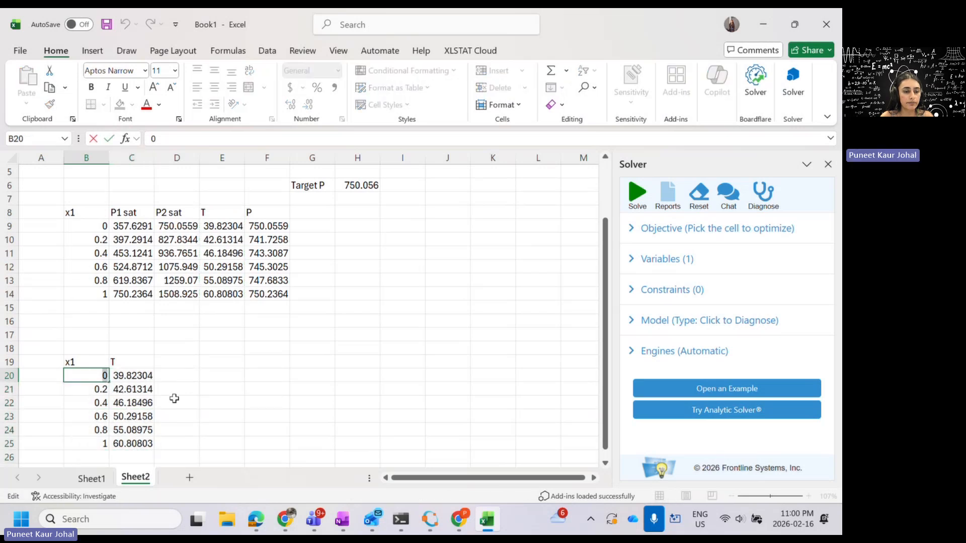
click(175, 401)
drag(97, 377, 135, 442)
click(92, 51)
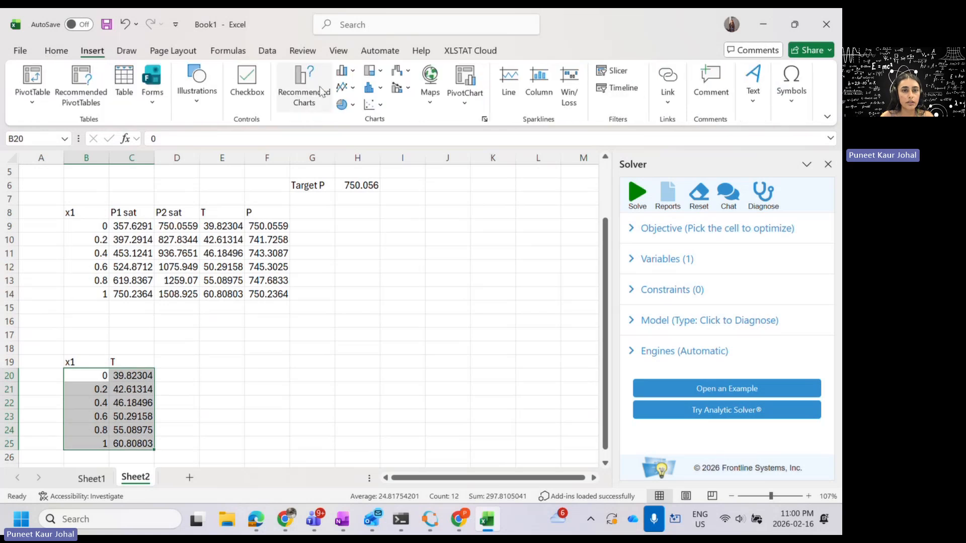
click(374, 104)
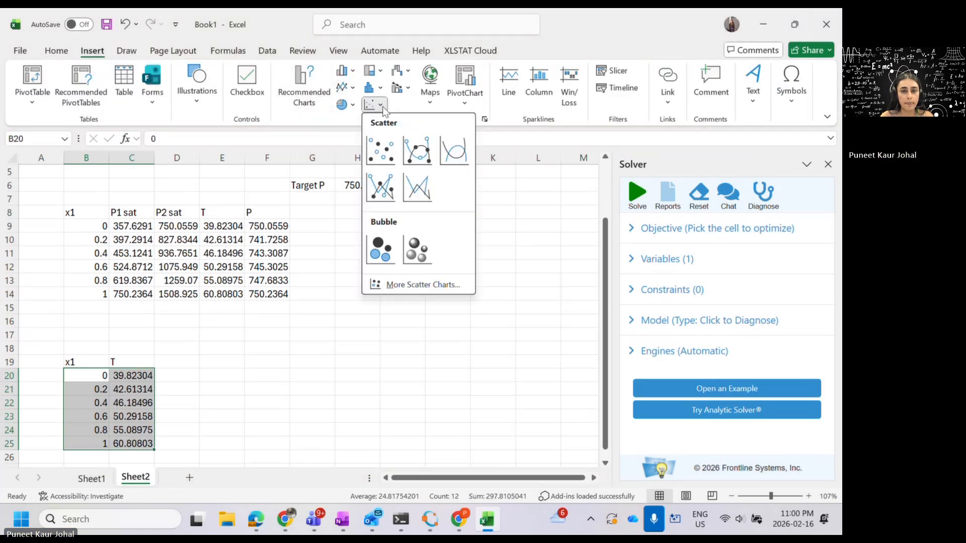
click(417, 149)
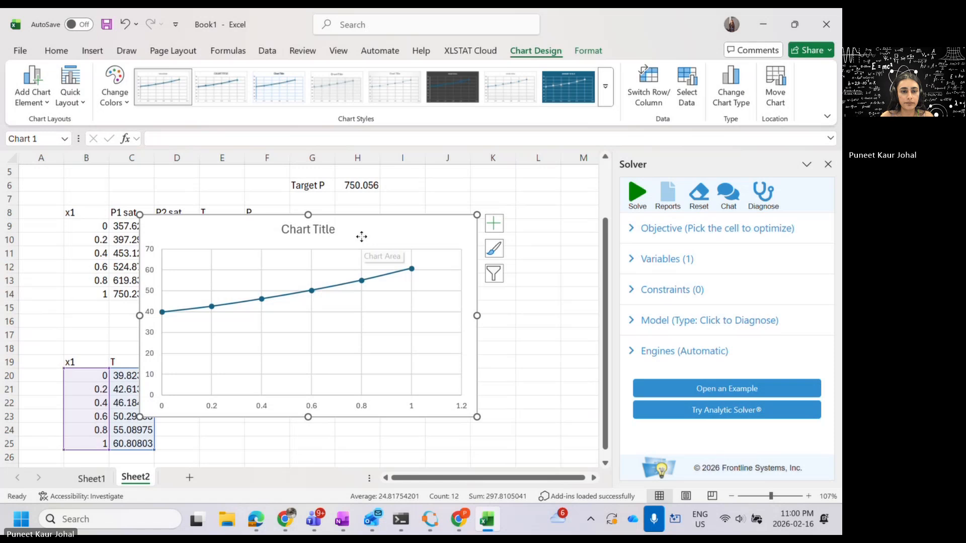
drag(362, 237, 419, 340)
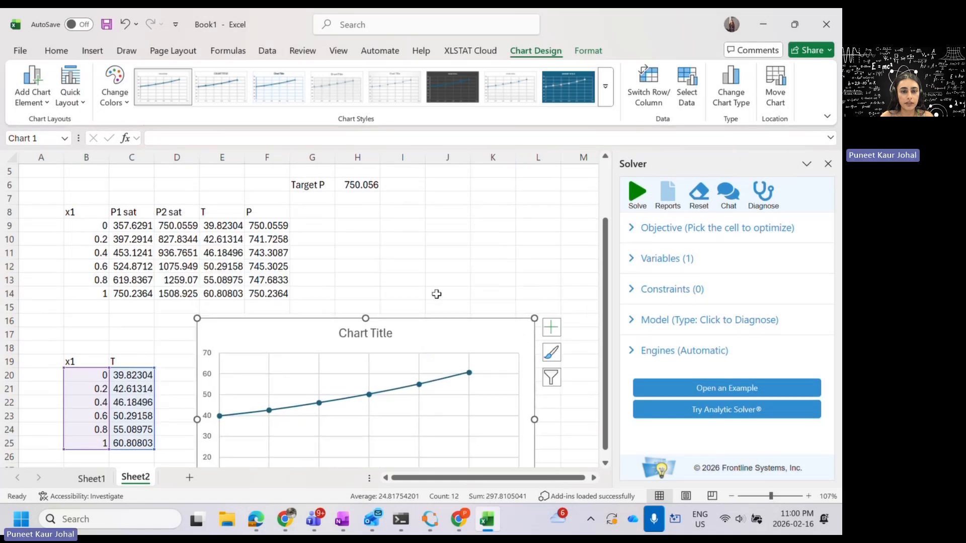
scroll(436, 294, down, 2)
drag(427, 242, 430, 274)
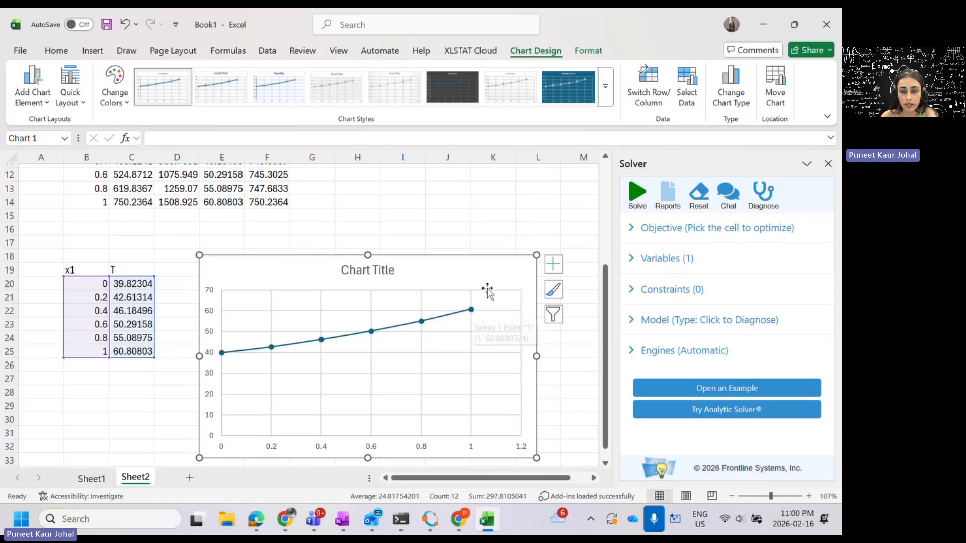
Set the chart's horizontal axis maximum to 1.0 and move the chart farther from the x1–T table.
click(424, 451)
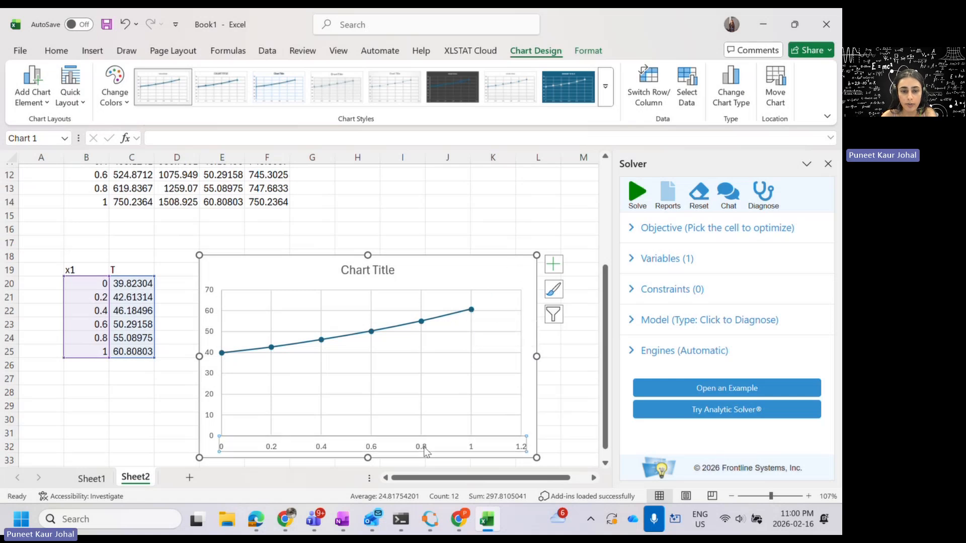
right_click(425, 451)
click(460, 435)
scroll(627, 334, down, 1)
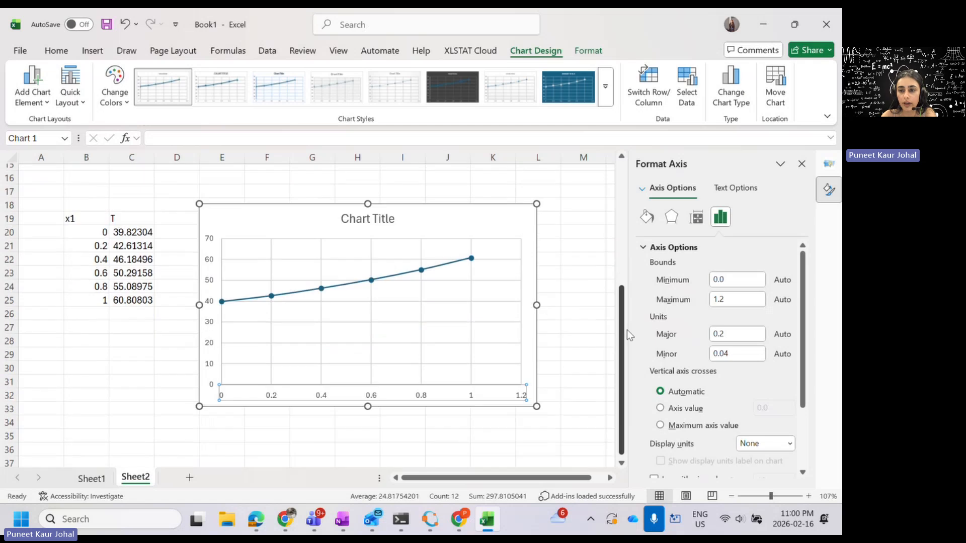
click(728, 299)
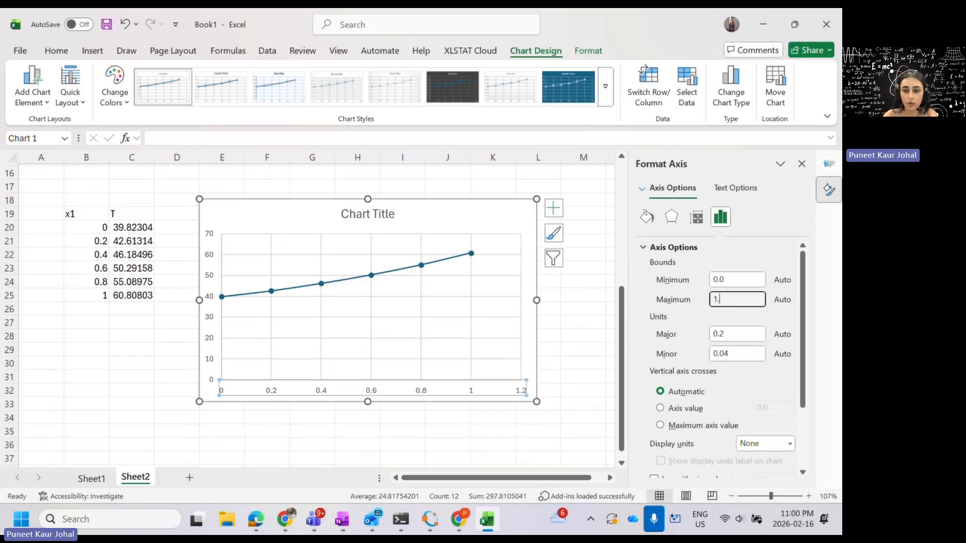
text(0)
key(Return)
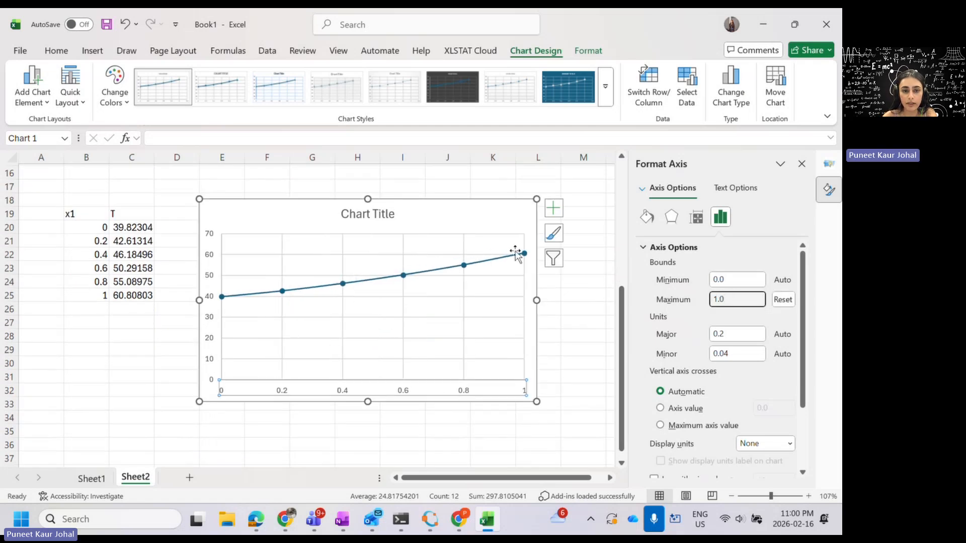
drag(287, 216, 341, 227)
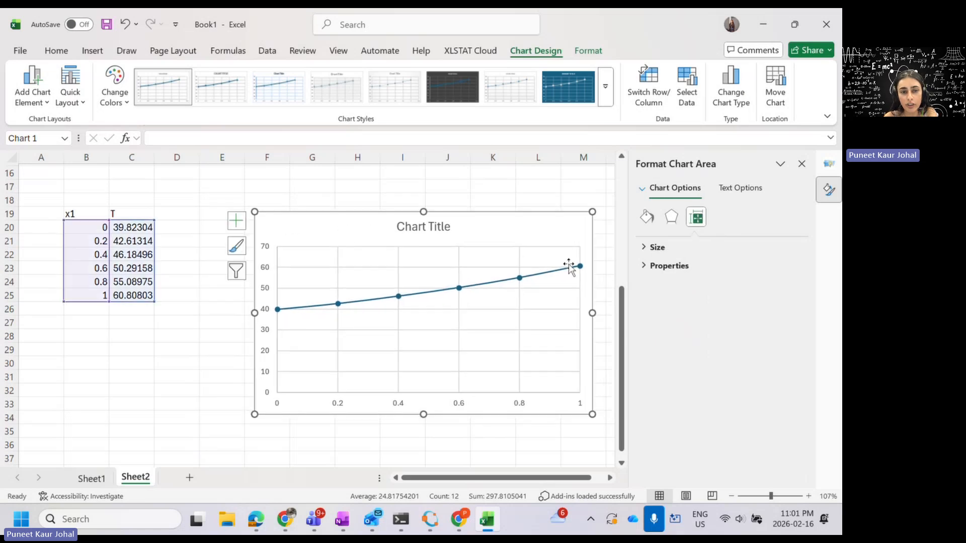
Add a y1 column header in cell D19 beside the T column.
click(180, 215)
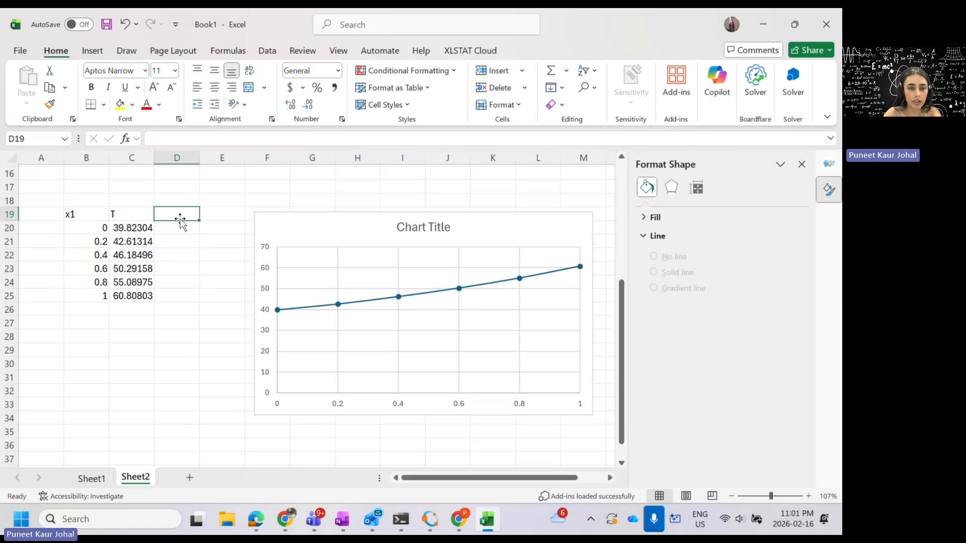
text(y1)
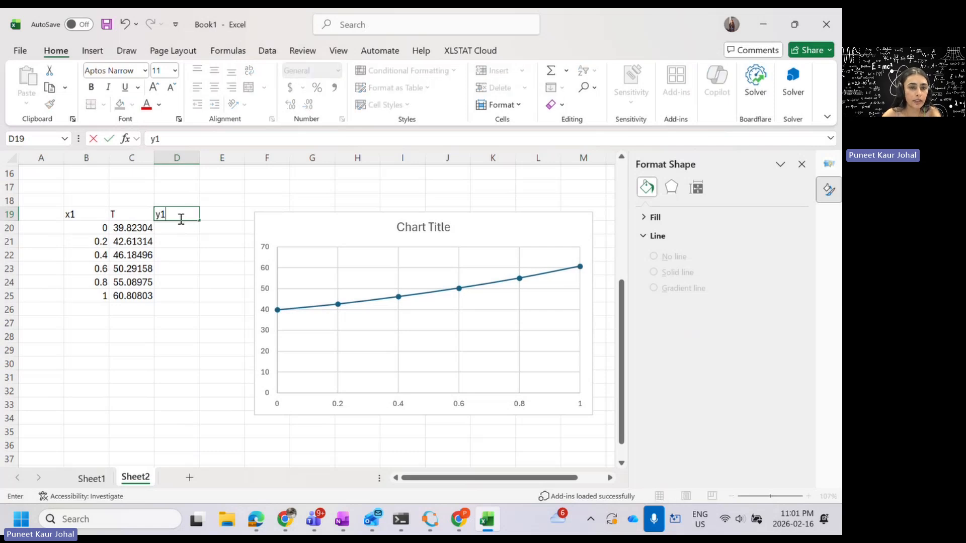
key(Return)
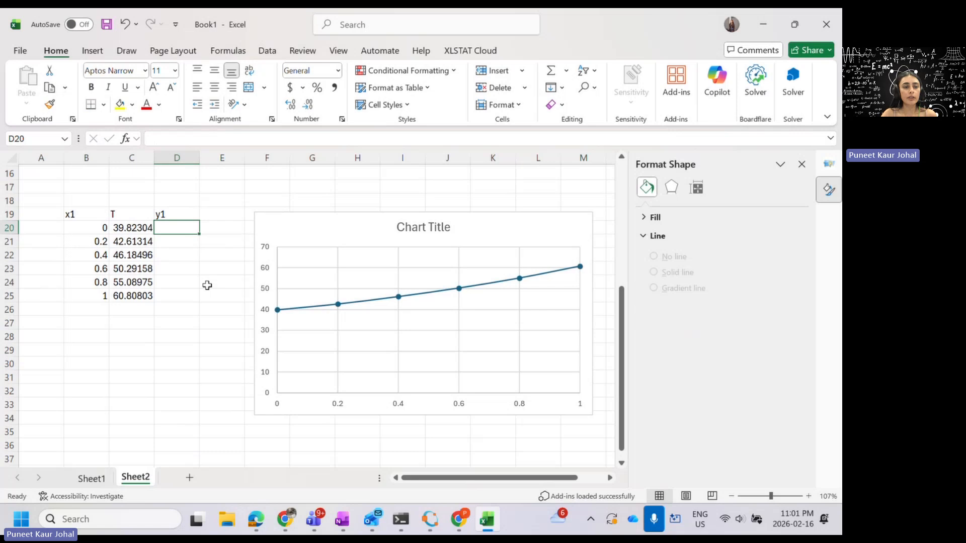
Switch to OneNote and draw a separator line below the handwritten "guess & check" note.
click(341, 519)
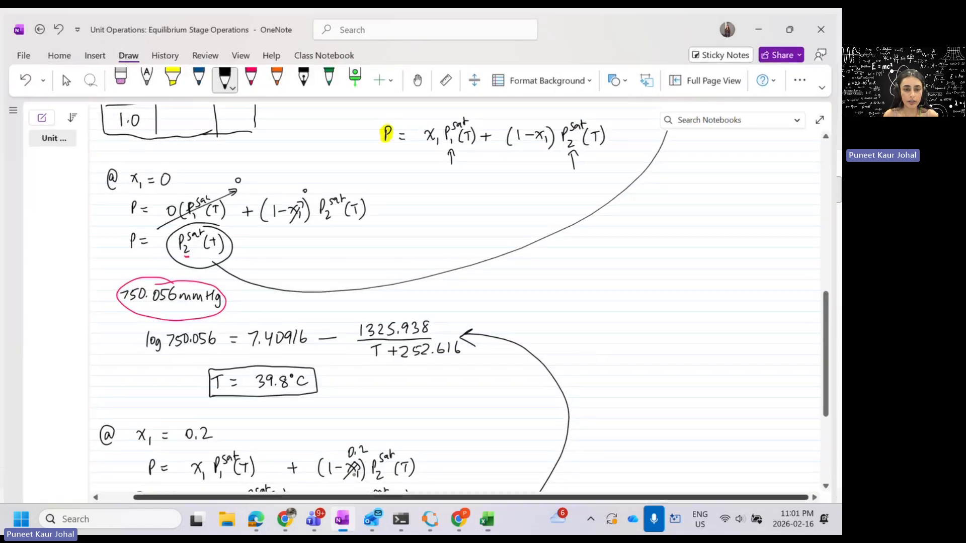
scroll(349, 310, down, 5)
scroll(348, 311, down, 1)
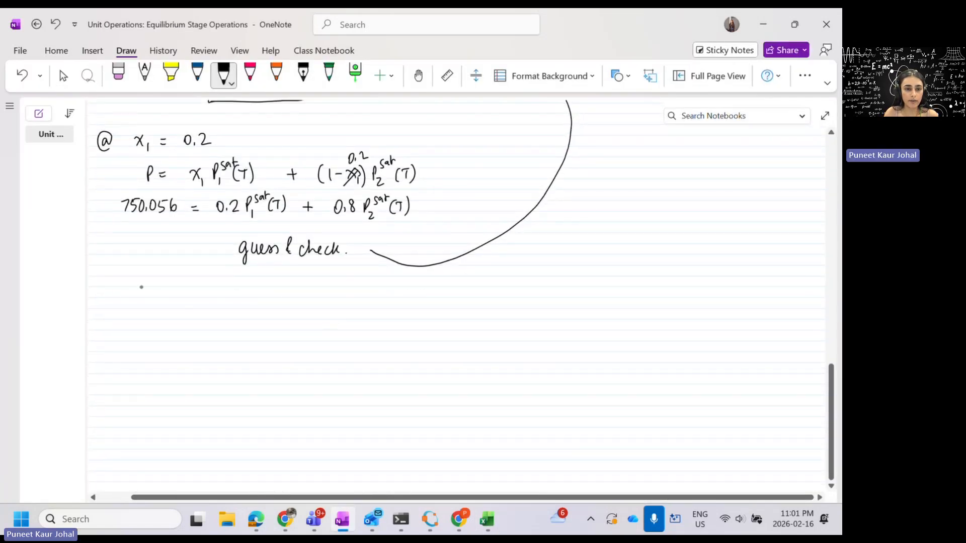
drag(139, 285, 345, 270)
scroll(236, 308, up, 3)
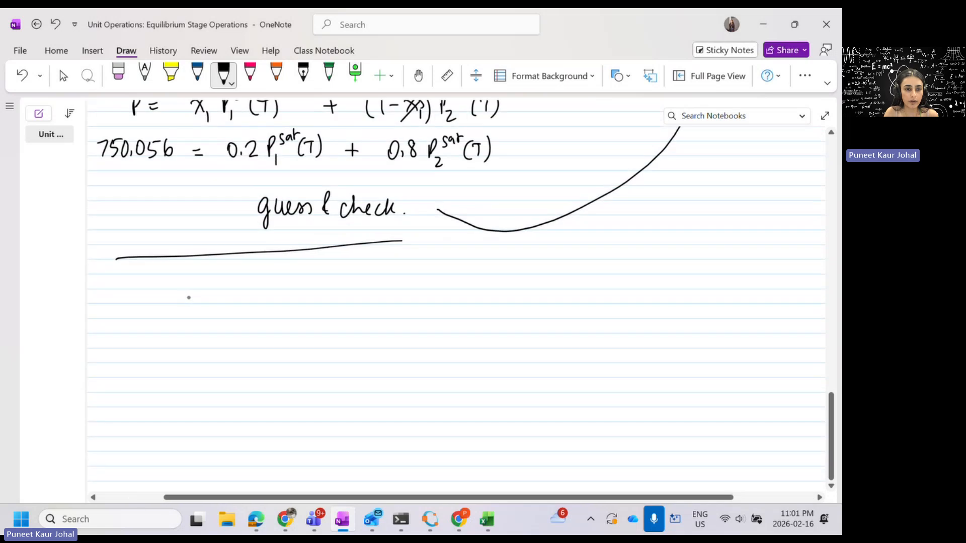
Handwrite the equation y₁ = x₁P₁sat / P below the separator line and draw a box around it.
drag(187, 292, 191, 309)
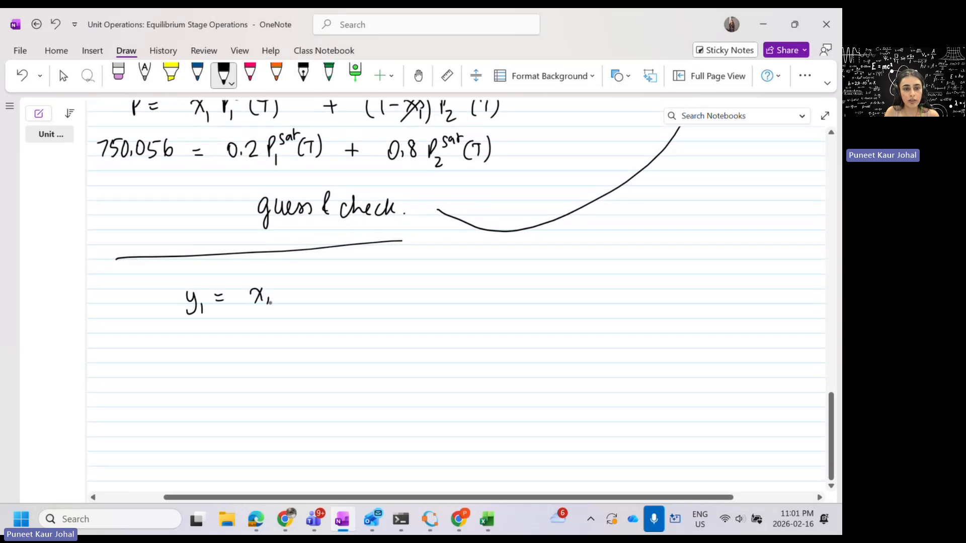
drag(280, 278, 282, 291)
mouse_move(288, 293)
mouse_down()
mouse_move(289, 303)
mouse_move(291, 285)
mouse_up()
drag(303, 276, 307, 278)
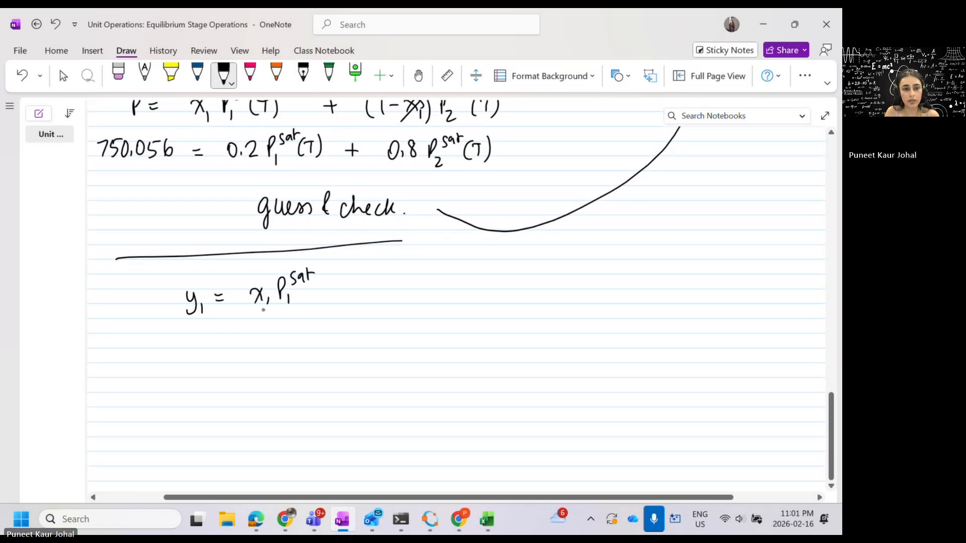
mouse_move(245, 305)
mouse_down()
mouse_move(315, 305)
mouse_move(274, 333)
mouse_up()
drag(272, 312, 273, 322)
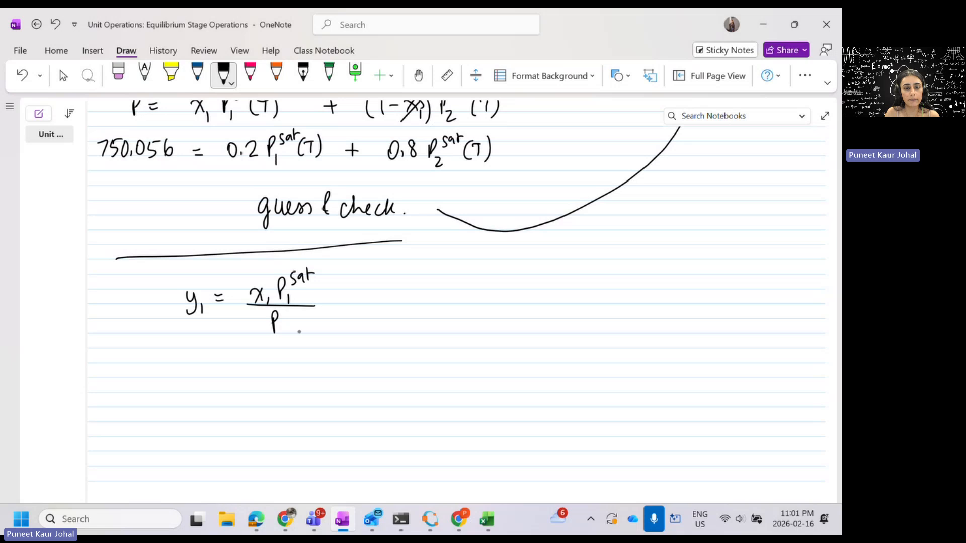
drag(331, 259, 331, 262)
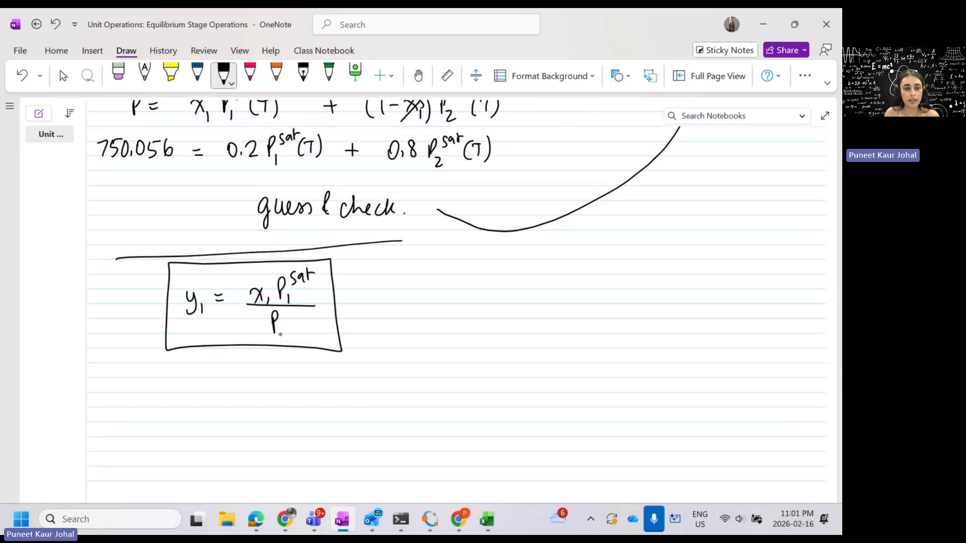
Draw an arrow pointing to P in the boxed equation and label it 750.056.
drag(289, 327, 287, 336)
drag(285, 330, 322, 397)
mouse_move(330, 382)
mouse_down()
mouse_move(327, 395)
mouse_move(337, 386)
mouse_up()
drag(346, 389, 360, 394)
drag(361, 382, 368, 381)
drag(377, 379, 373, 388)
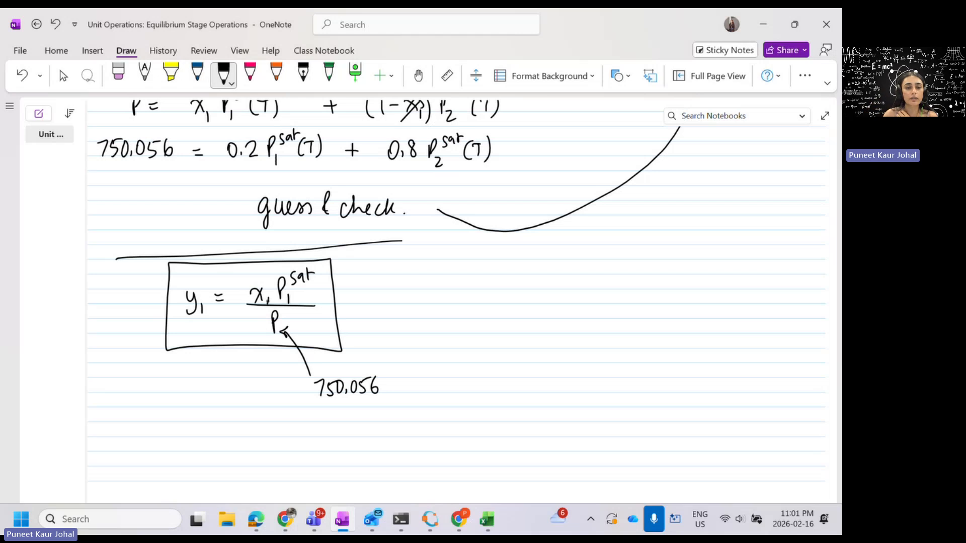
Switch back to the Excel workbook.
click(485, 513)
text(=)
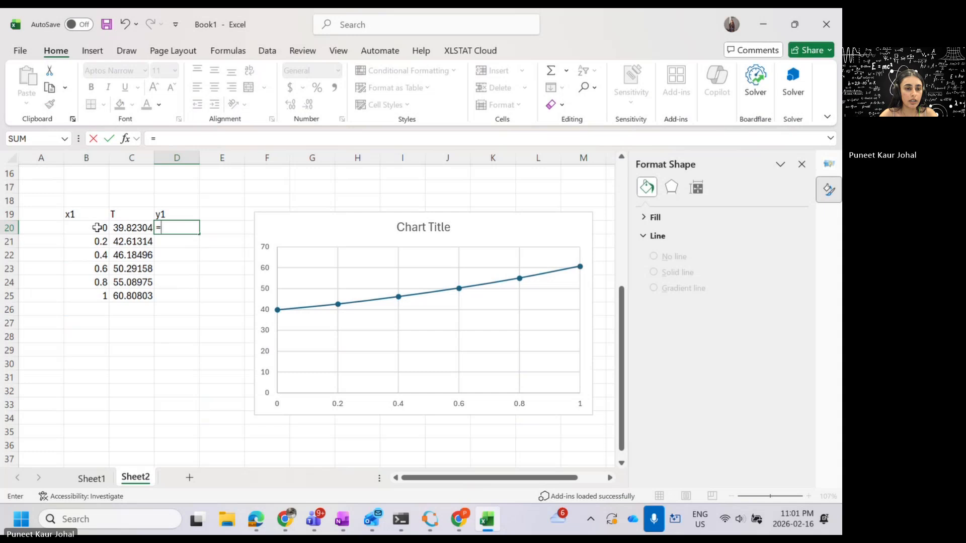
scroll(97, 228, up, 3)
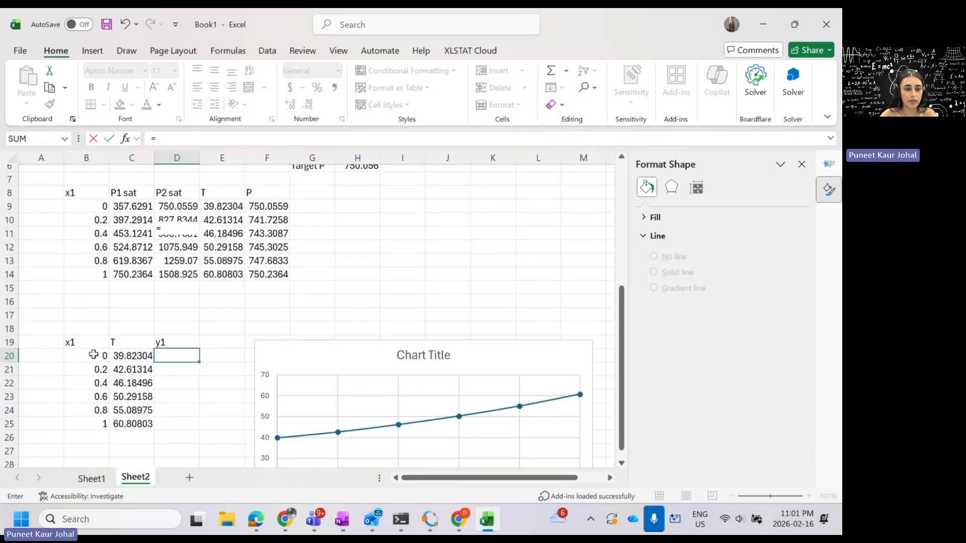
click(169, 355)
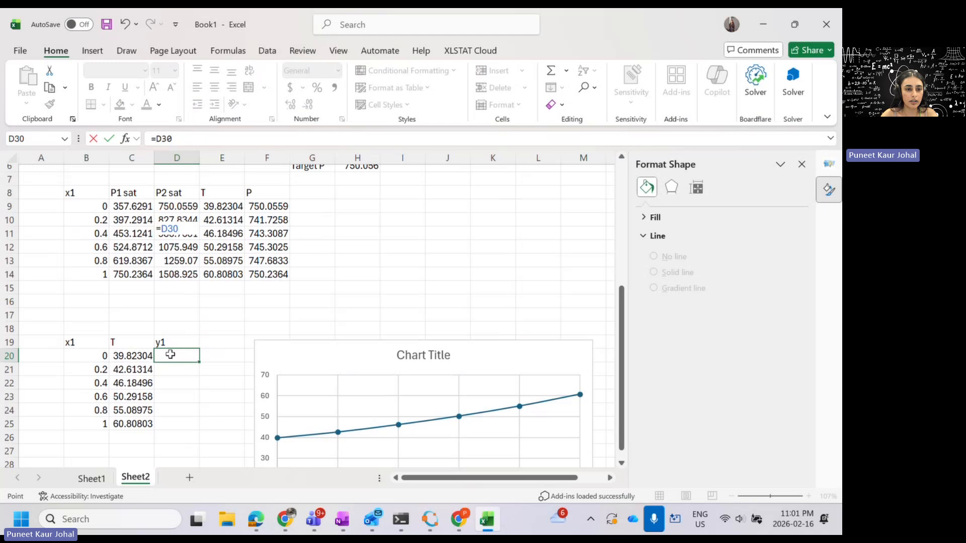
key(Escape)
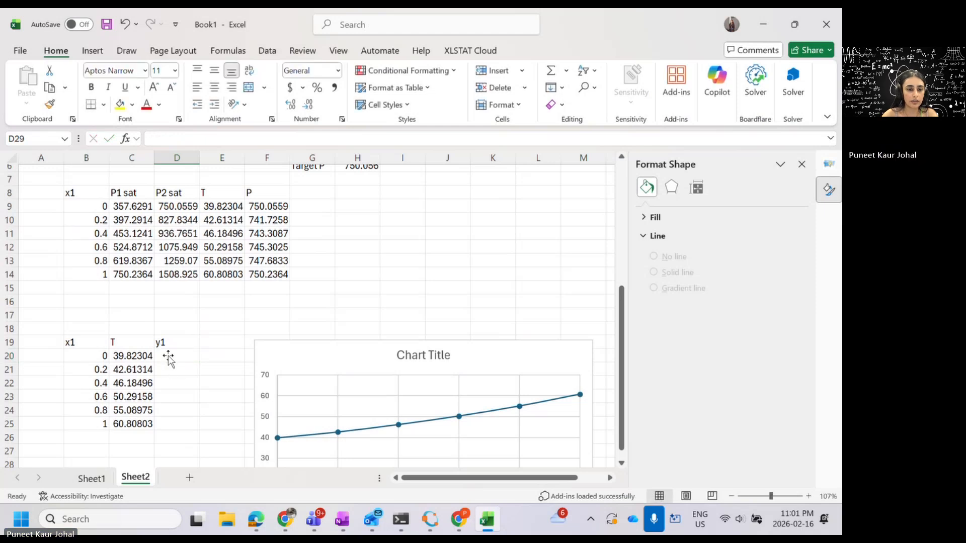
scroll(181, 380, down, 1)
click(181, 380)
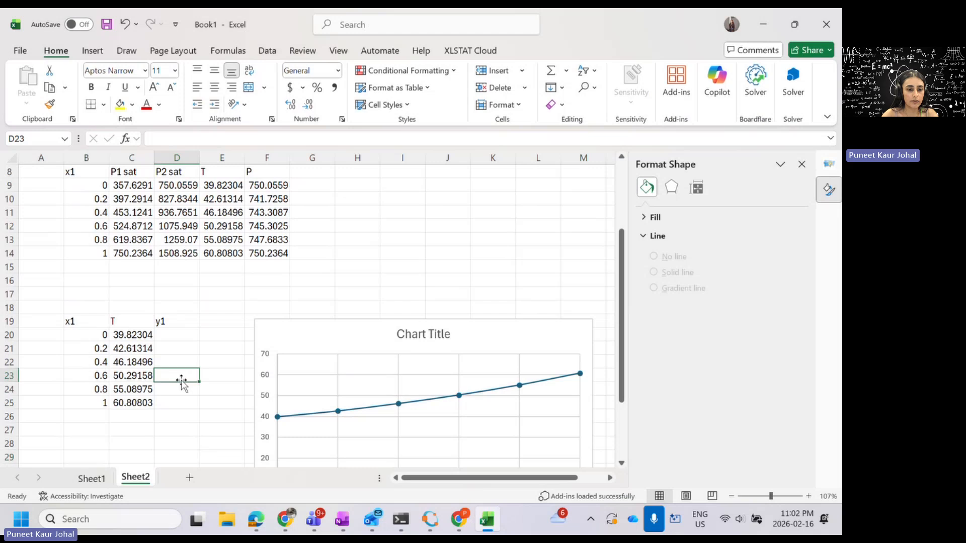
Enter the first y1 formula in D20 as x1 times P1 sat divided by the target pressure: =B20*C9/H6.
click(175, 334)
text(=)
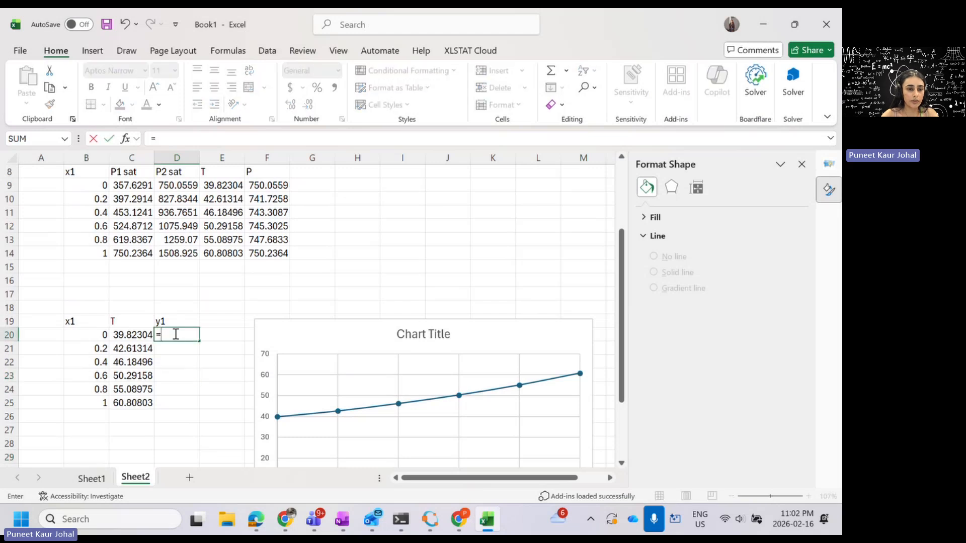
click(102, 335)
text(*)
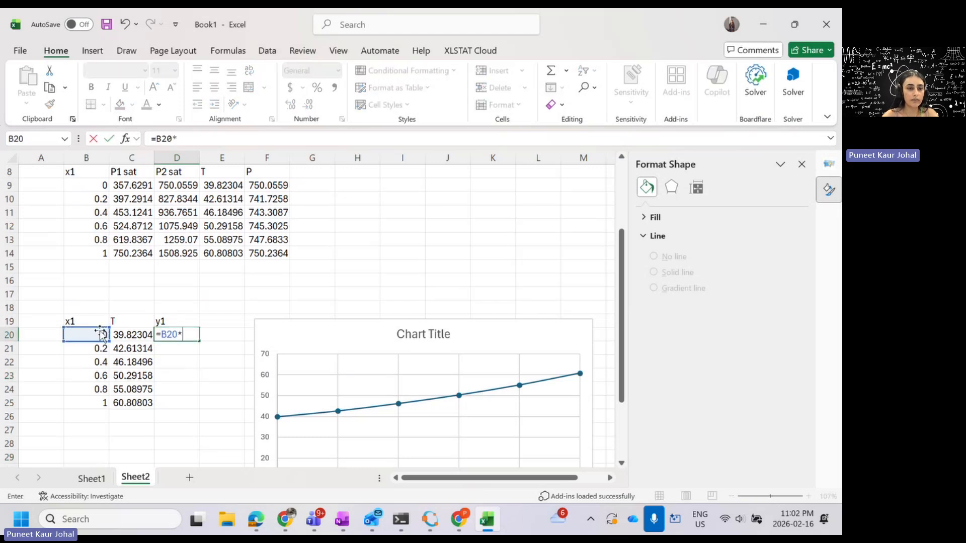
click(137, 185)
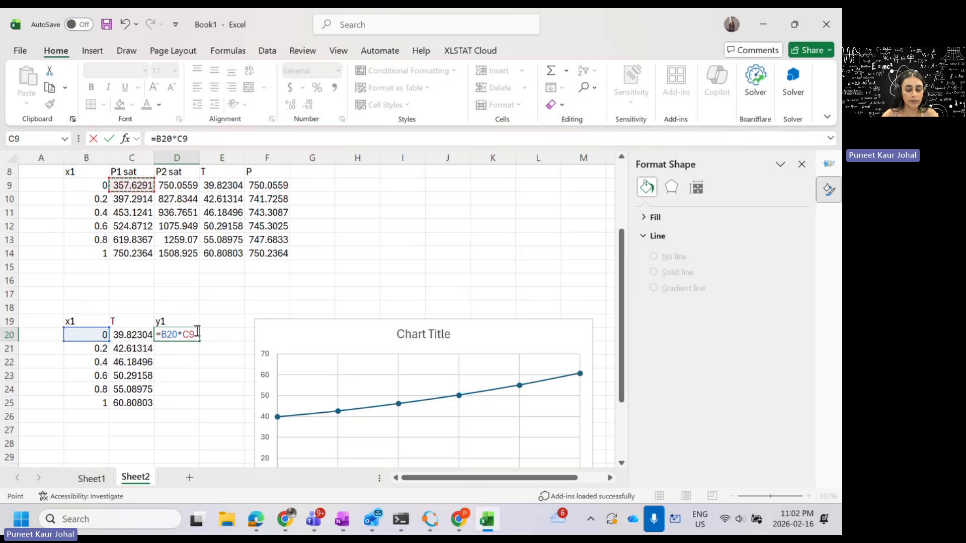
text(/)
scroll(199, 331, up, 2)
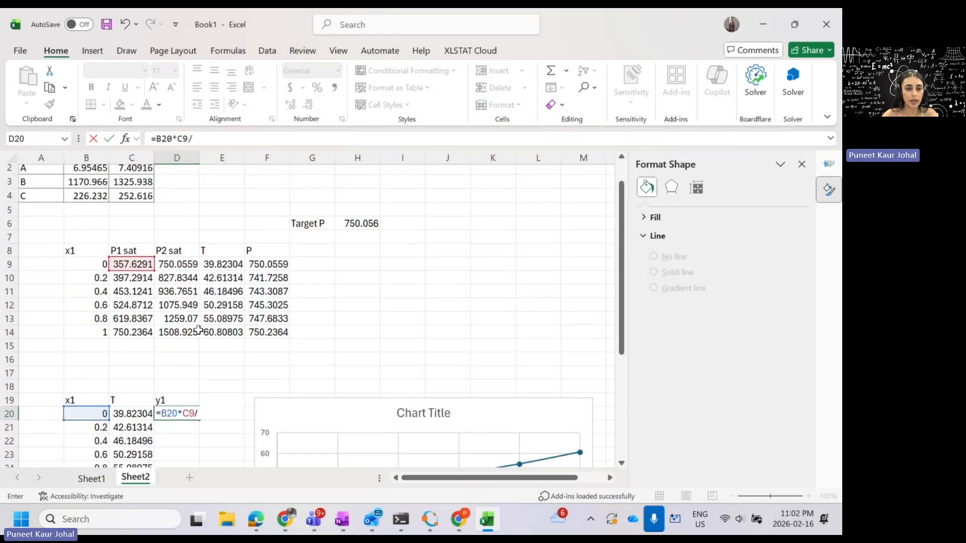
click(352, 224)
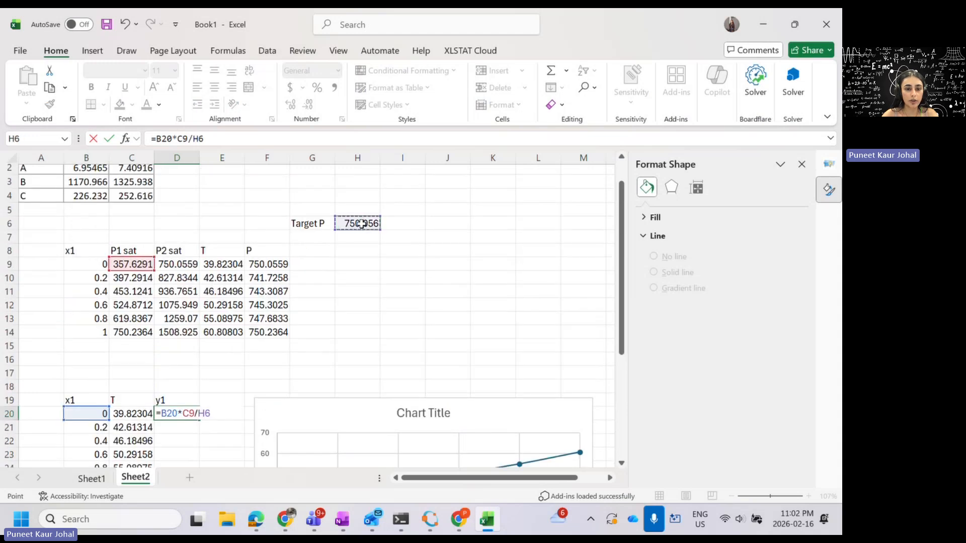
Make the target pressure reference absolute, so the D20 formula reads =B20*C9/$H$6, and commit it.
click(193, 139)
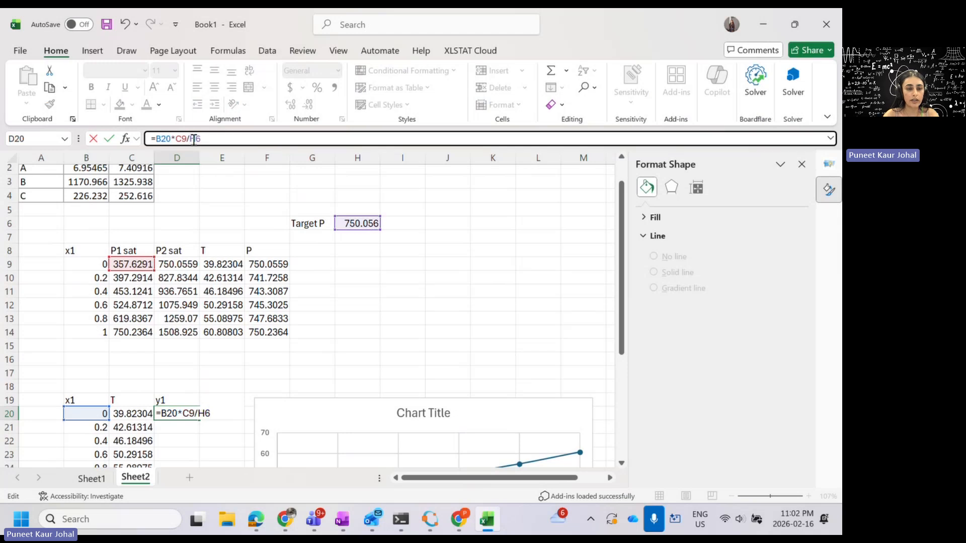
text($)
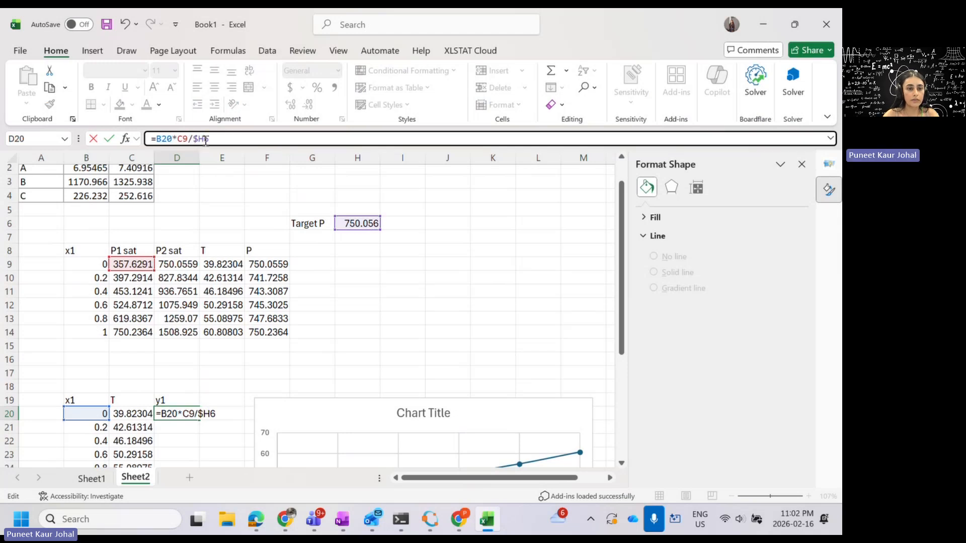
key(Right)
text($)
key(Return)
Fill the y1 formula from D20 down to D25.
scroll(196, 302, down, 2)
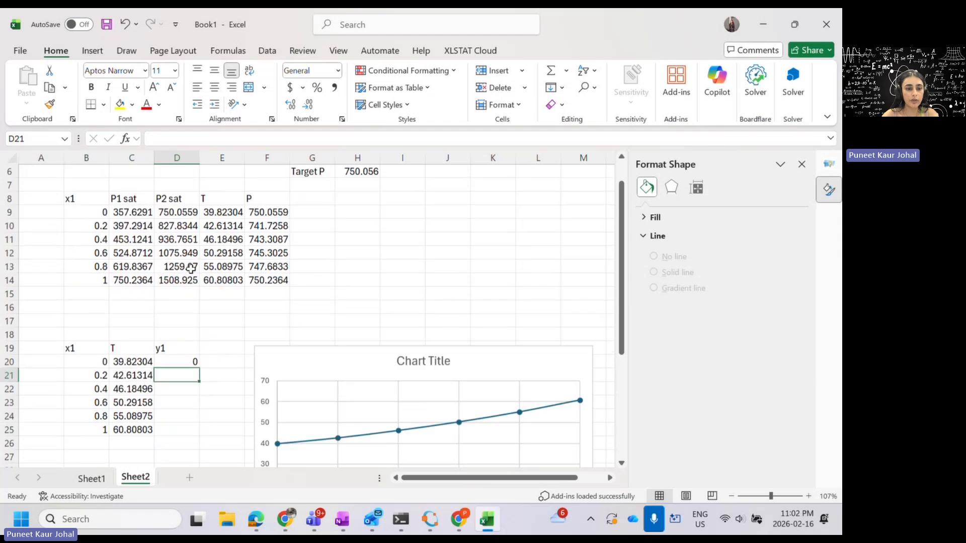
click(186, 356)
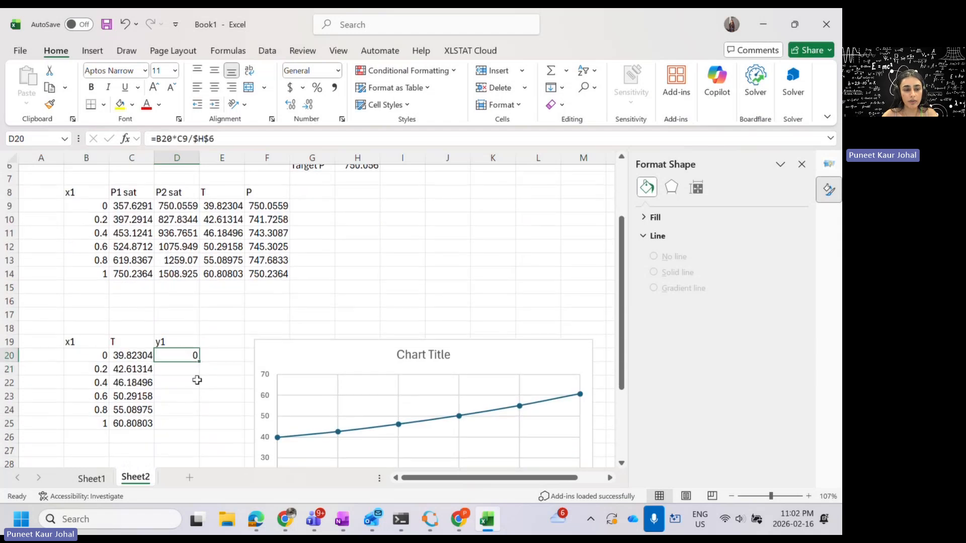
drag(198, 362, 194, 433)
click(215, 394)
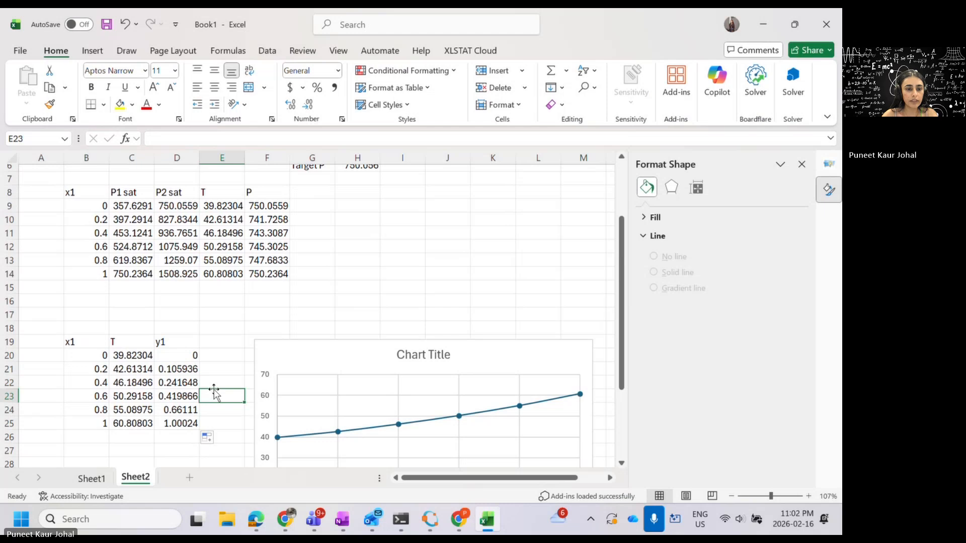
Start a second data series in the T versus x1 chart, using the y1 values D20:D25 as its X values.
scroll(216, 383, down, 3)
click(339, 325)
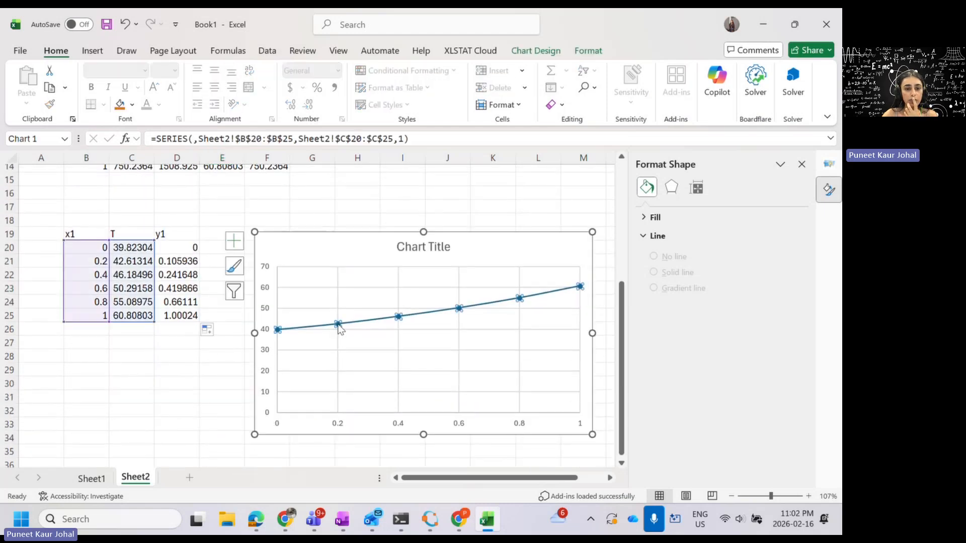
right_click(338, 326)
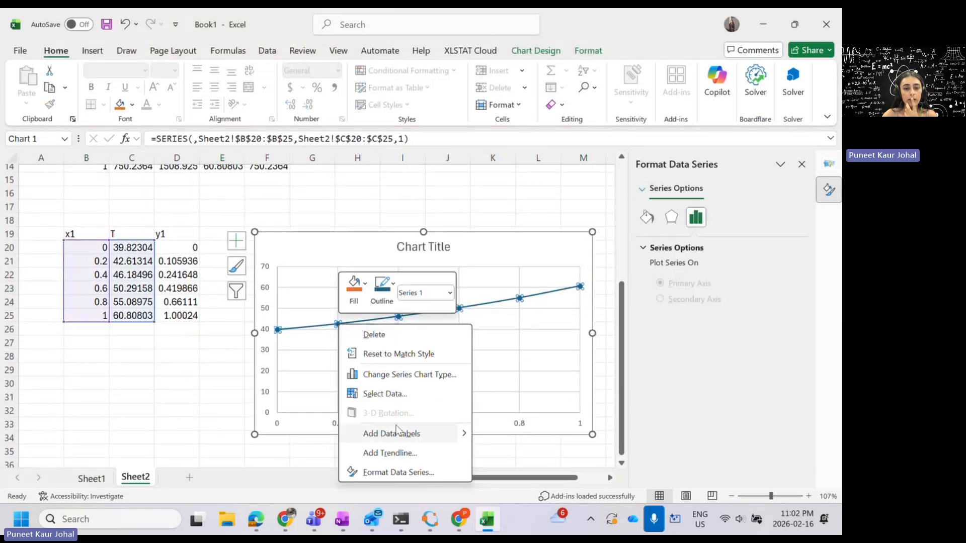
click(395, 394)
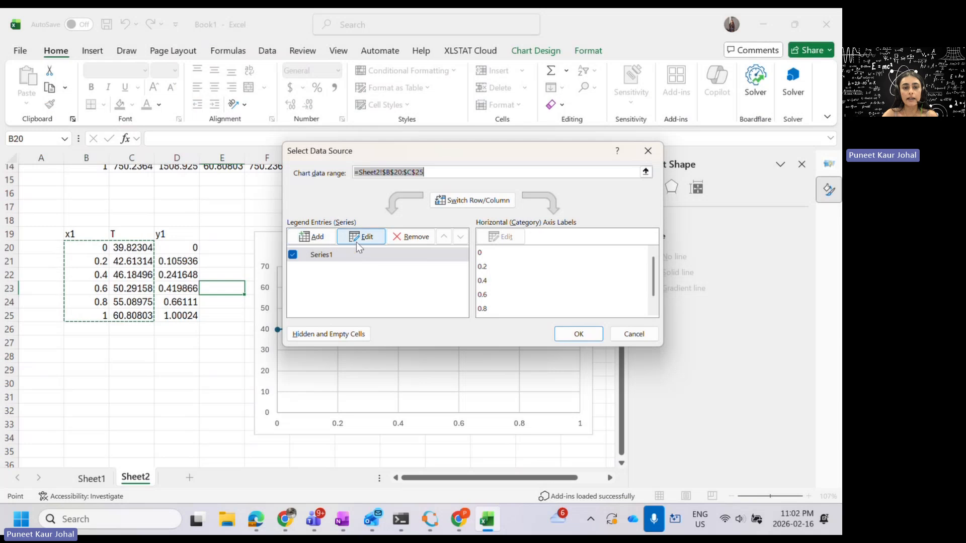
click(311, 236)
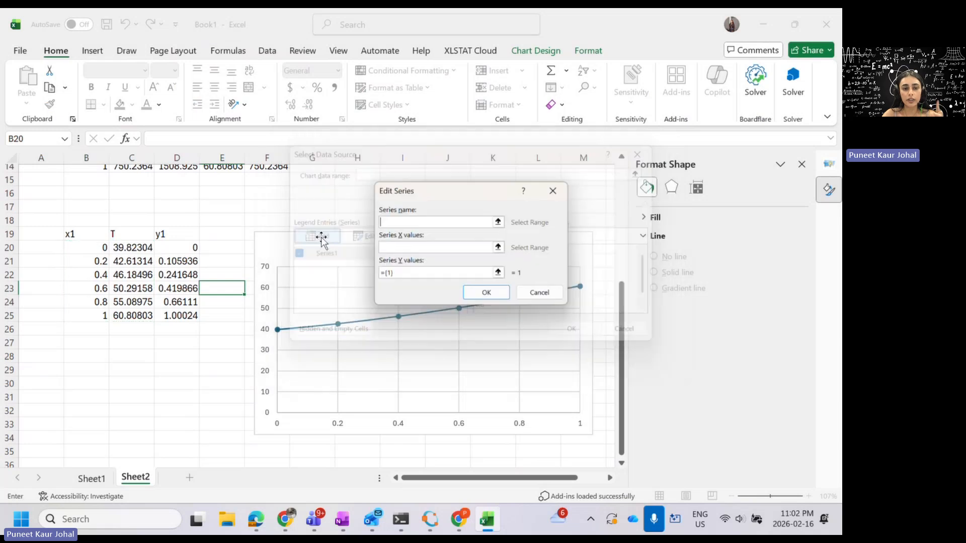
click(500, 248)
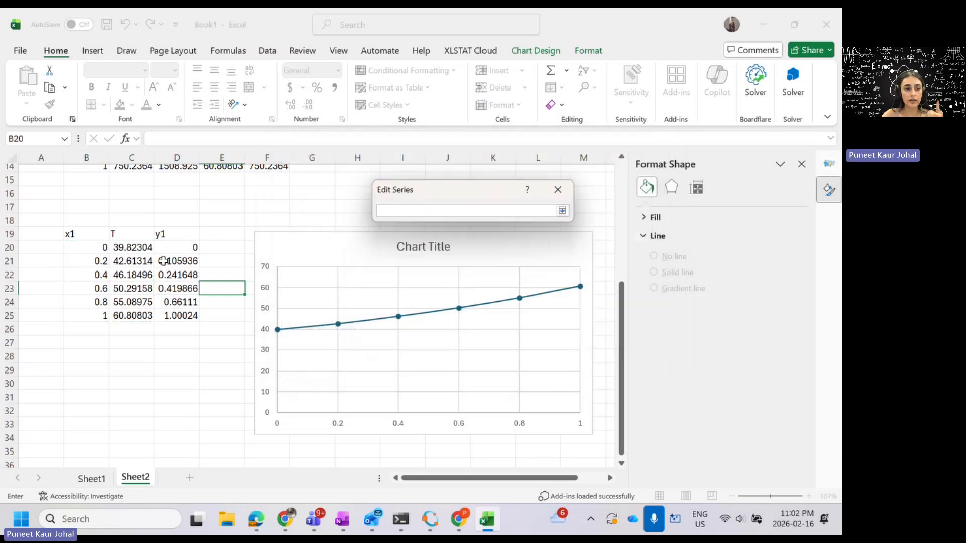
drag(181, 248, 184, 313)
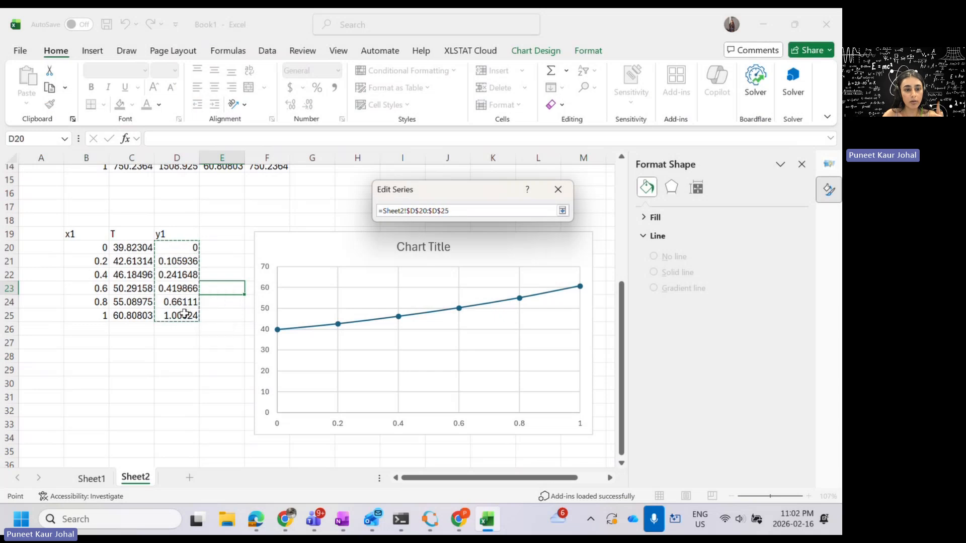
click(562, 211)
Set the new series' Y values to the temperatures C20:C25 and apply the chart's data source changes.
click(500, 274)
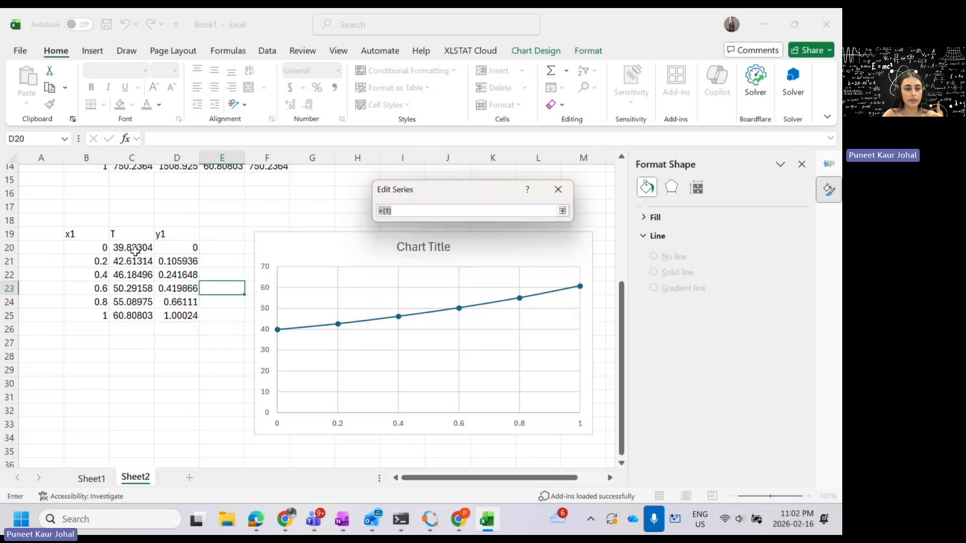
drag(133, 249, 136, 318)
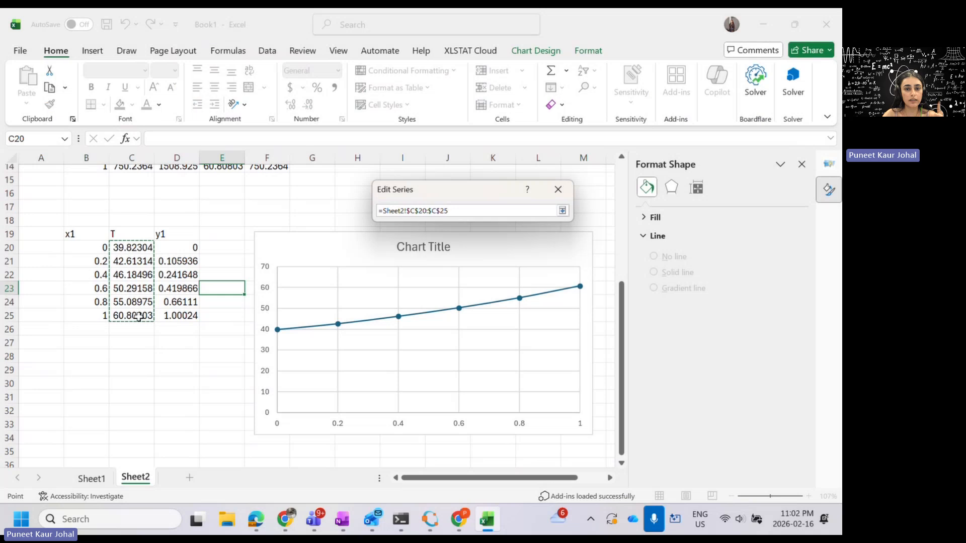
click(562, 211)
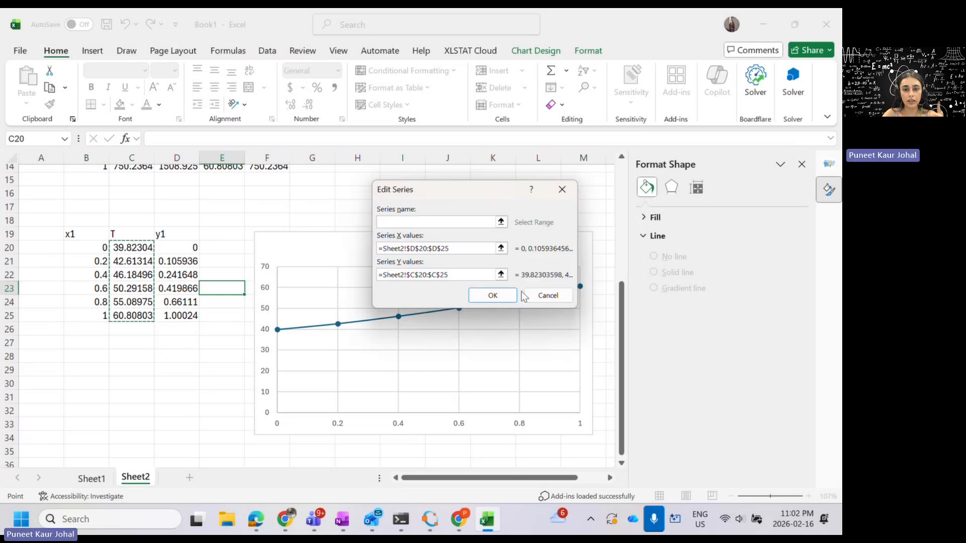
click(494, 296)
click(578, 334)
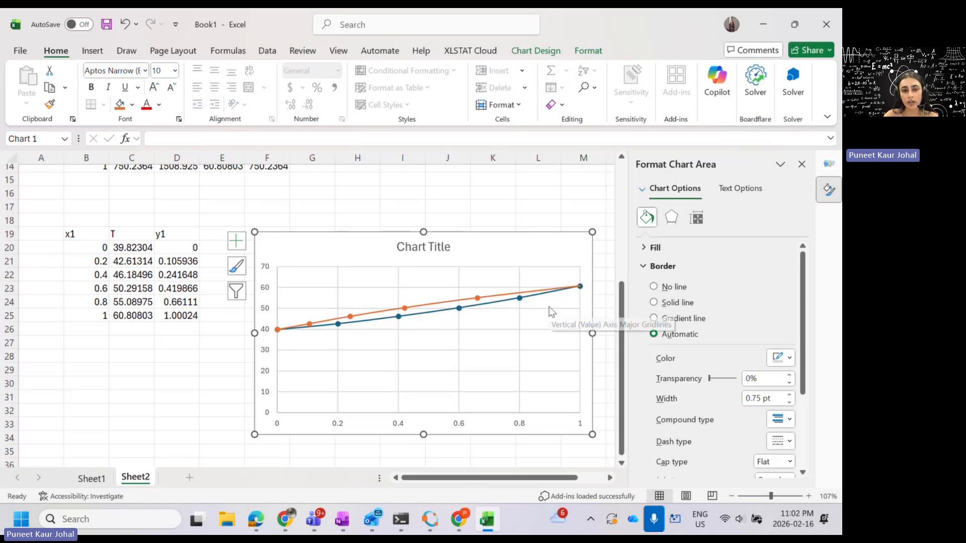
Shift the chart slightly toward the data table and close the formatting and Solver panes.
drag(509, 245, 492, 238)
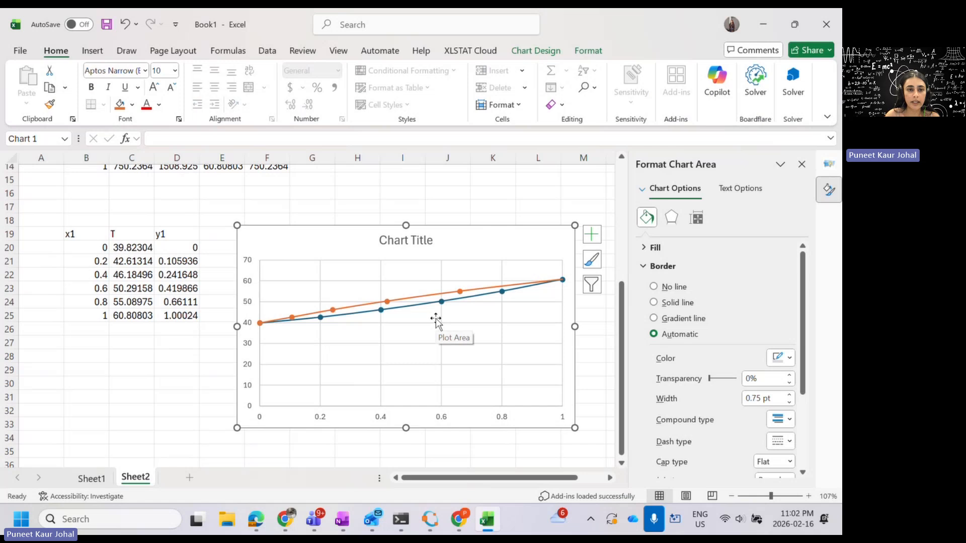
click(801, 166)
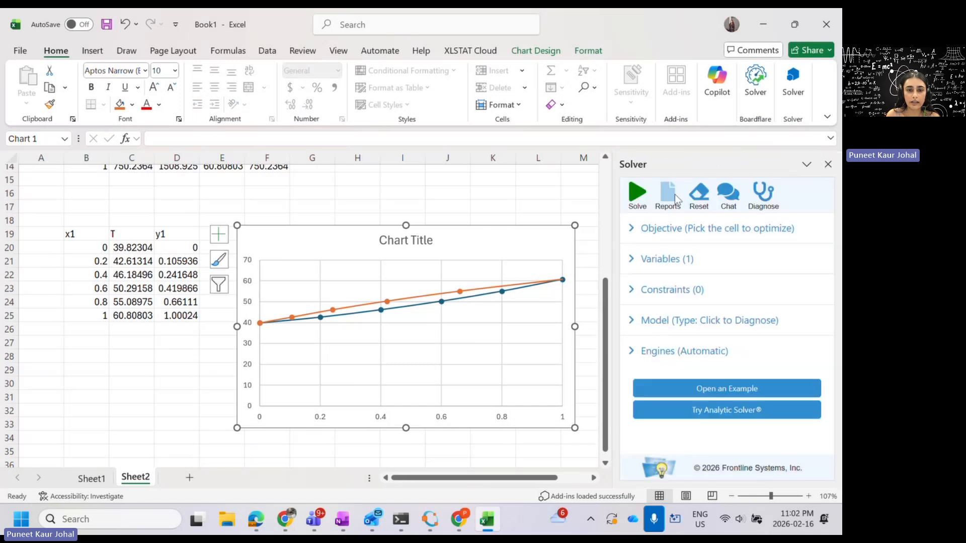
click(803, 166)
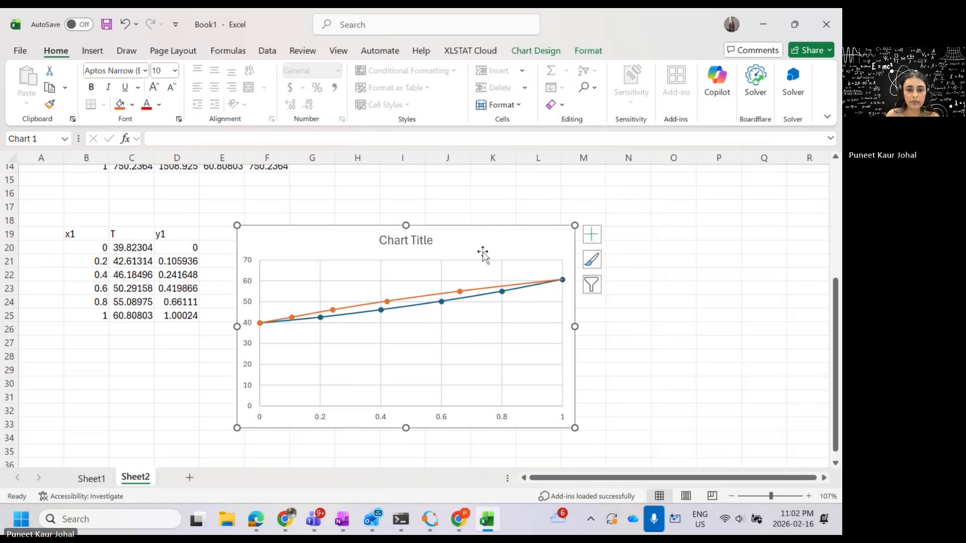
With the black pen, handwrite T(°C) at the chart's vertical axis and x/y below its horizontal axis.
click(126, 51)
click(182, 83)
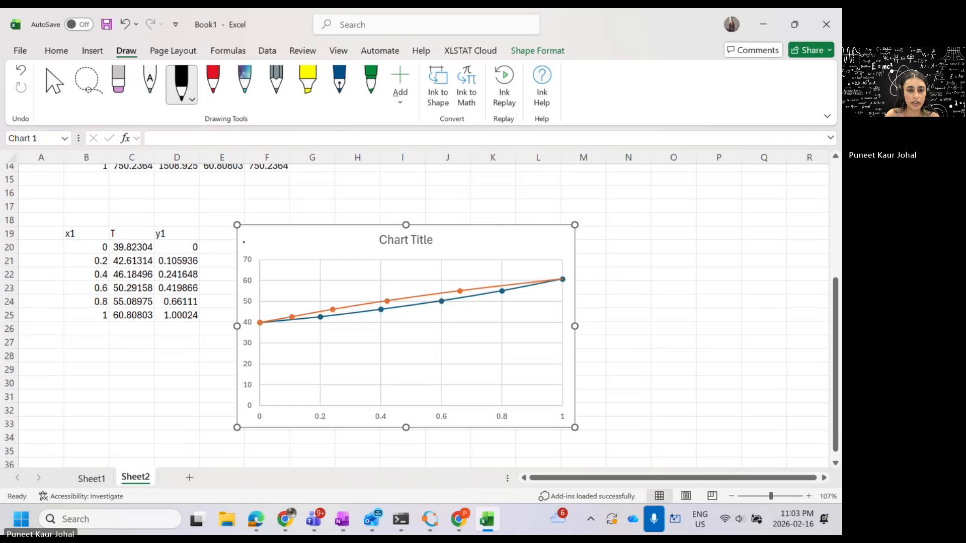
drag(239, 237, 251, 231)
drag(245, 233, 247, 247)
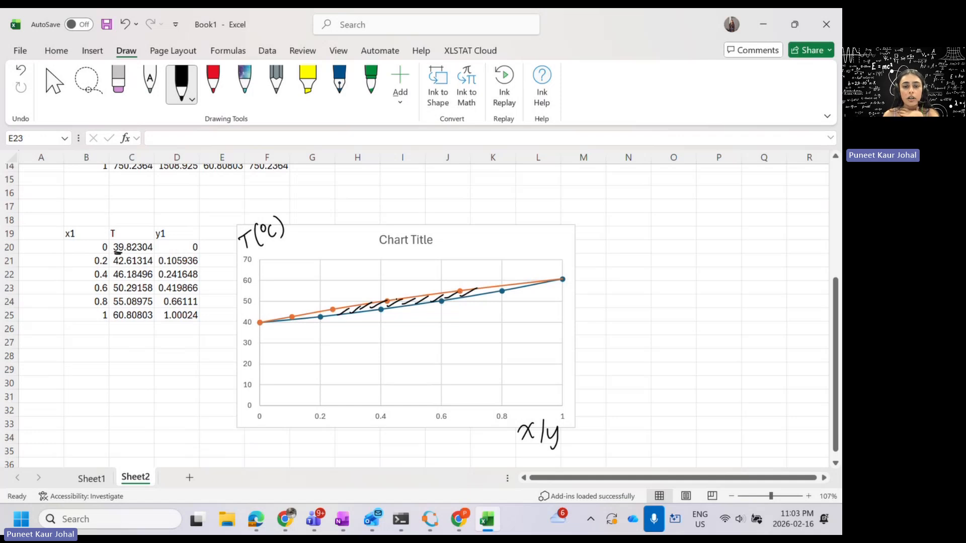
Hatch between the curves, label the regions vapour and liquid and the curves y and x, and draw an upward arrow beside the temperature axis.
drag(478, 294, 490, 288)
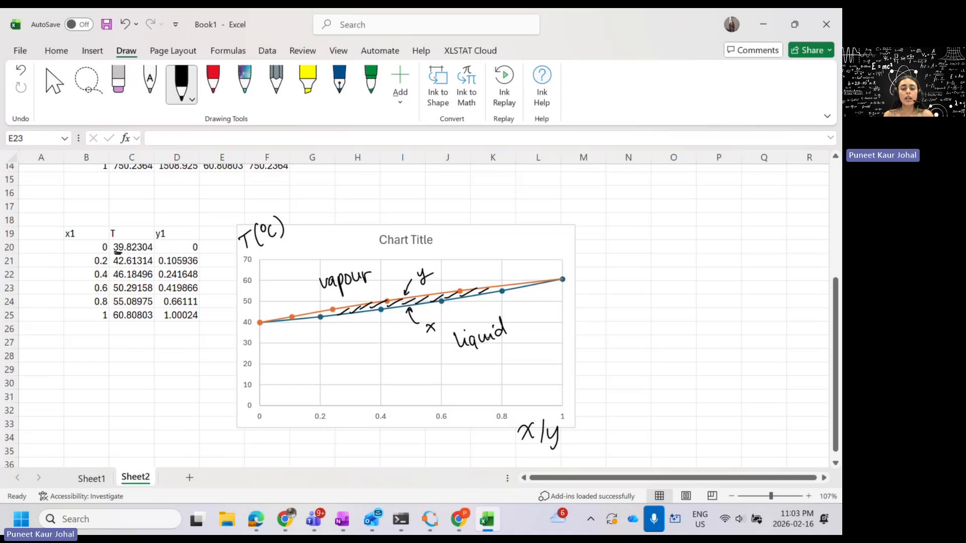
scroll(452, 320, up, 1)
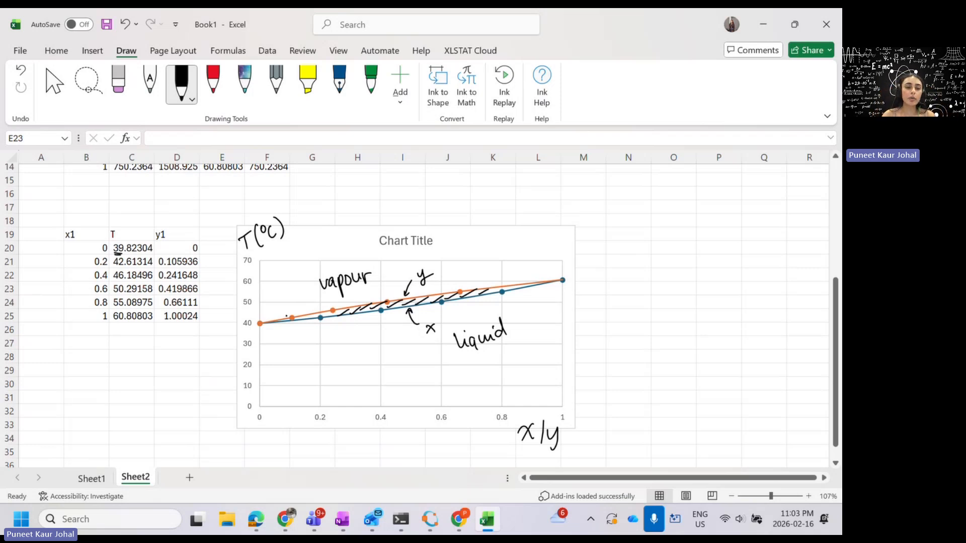
mouse_move(226, 366)
mouse_down()
mouse_move(223, 283)
mouse_move(230, 301)
mouse_up()
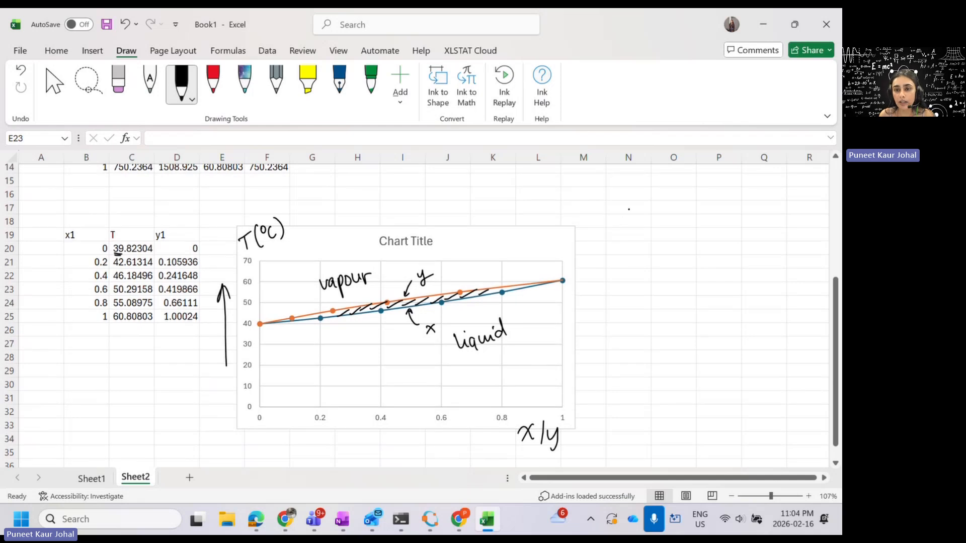
Handwrite xyP beside the chart and sketch its axes with an upper and a lower curve joining the two vertical lines.
drag(629, 204, 636, 218)
mouse_move(636, 205)
mouse_down()
mouse_move(628, 219)
mouse_move(644, 224)
mouse_up()
mouse_move(665, 193)
mouse_down()
mouse_move(657, 216)
mouse_move(659, 205)
mouse_up()
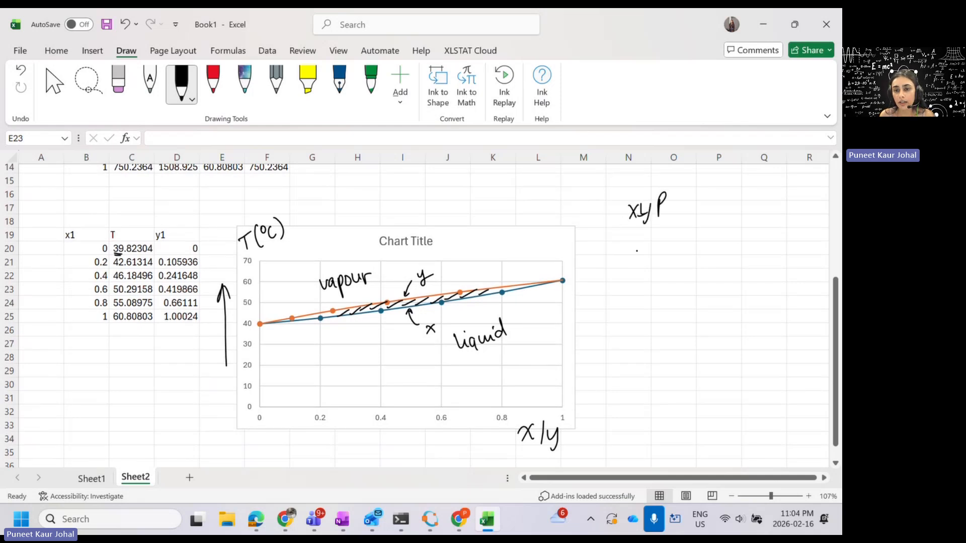
mouse_move(634, 237)
mouse_down()
mouse_move(637, 375)
mouse_move(694, 353)
mouse_move(785, 359)
mouse_up()
drag(753, 229, 769, 385)
drag(635, 265, 766, 305)
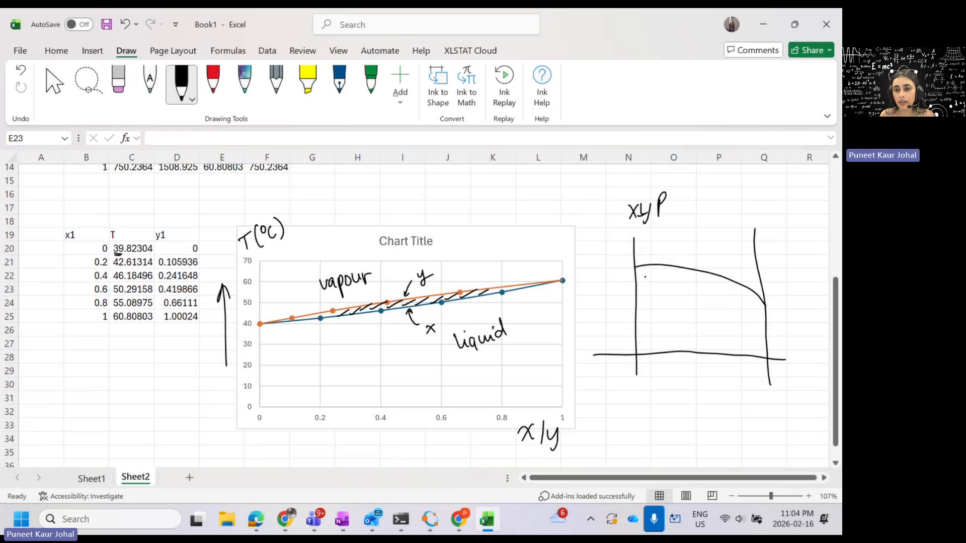
mouse_move(635, 268)
mouse_down()
mouse_move(649, 282)
mouse_move(765, 307)
mouse_up()
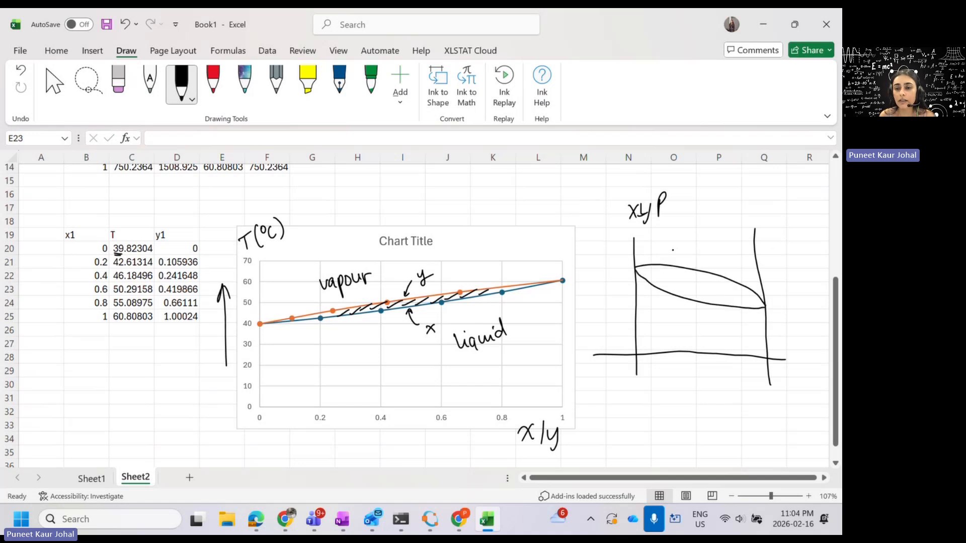
Hatch the region between the two curves of the xyP sketch.
drag(654, 283, 696, 280)
drag(687, 294, 729, 289)
drag(721, 300, 740, 294)
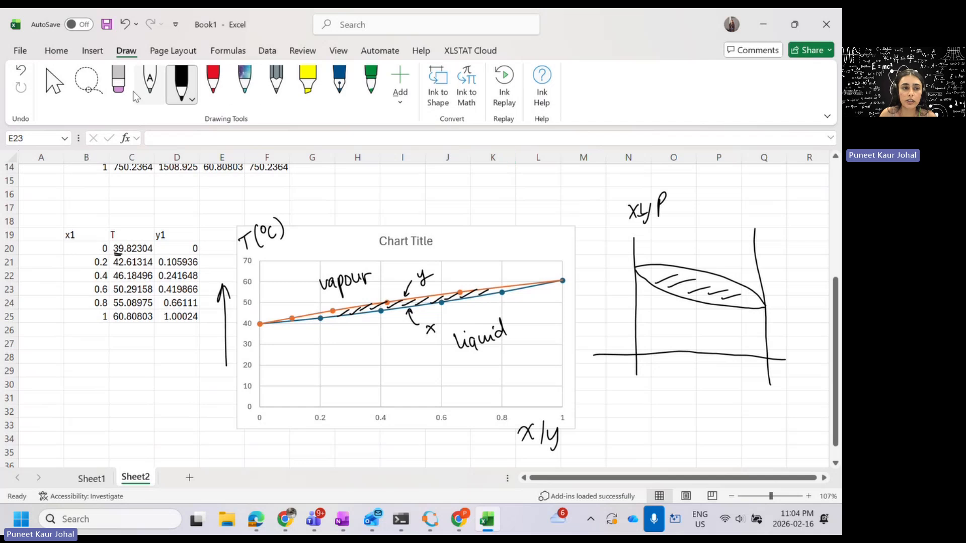
Erase the hatching and the upper curve from the xyP sketch, and redraw that curve in black as a nearly straight line.
click(119, 81)
mouse_move(694, 254)
mouse_down()
mouse_move(704, 281)
mouse_move(732, 299)
mouse_up()
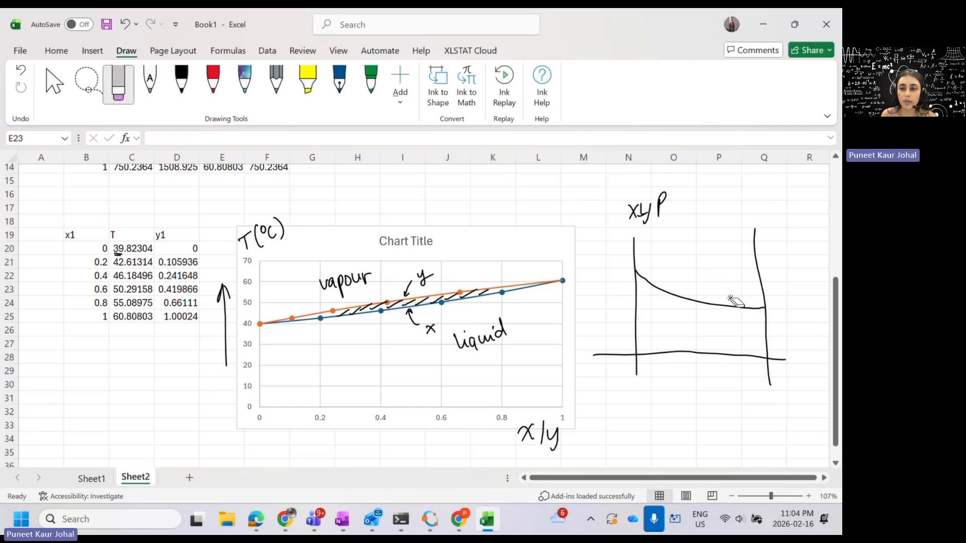
click(181, 82)
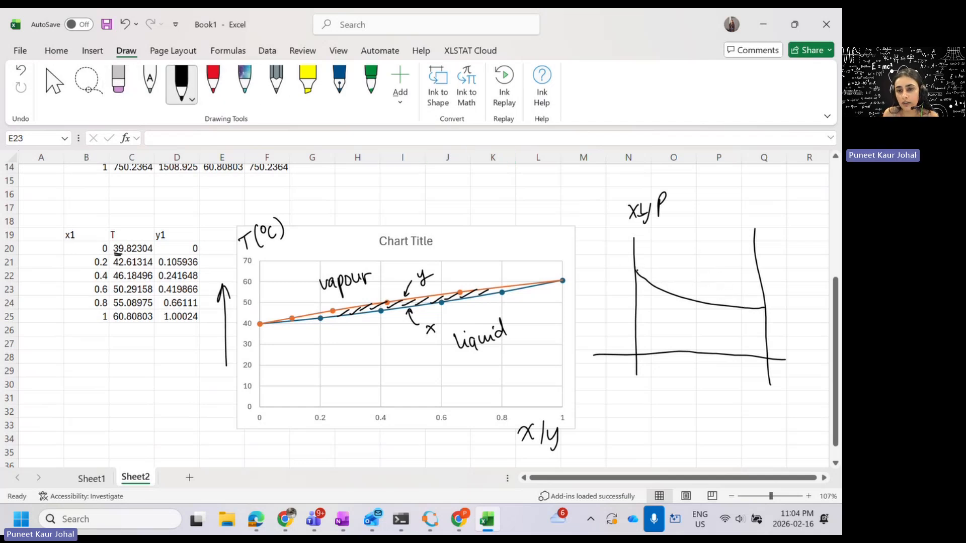
drag(634, 269, 763, 306)
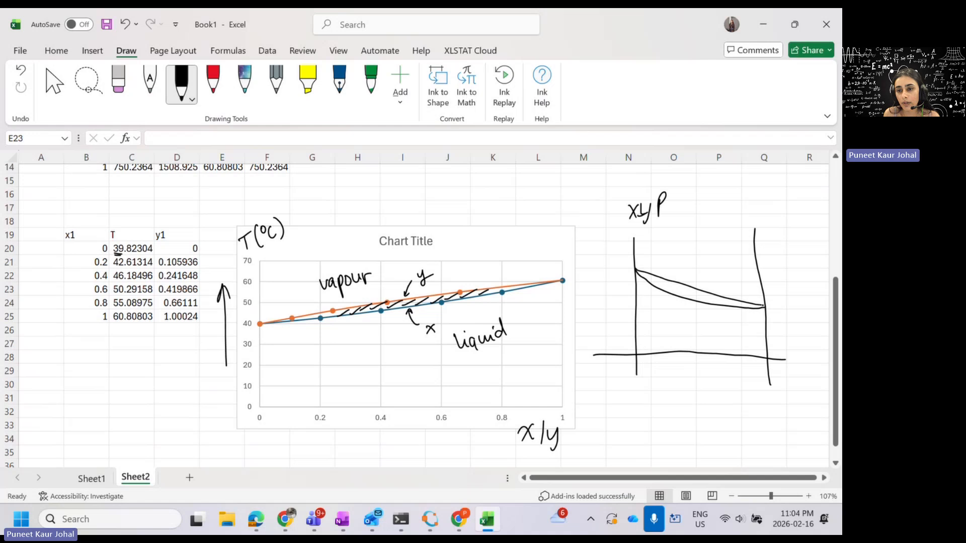
Label the xyP sketch liquid above and vapour below the curves, point an arrow at the upper line, and mark an upward arrow P.
drag(695, 273, 688, 285)
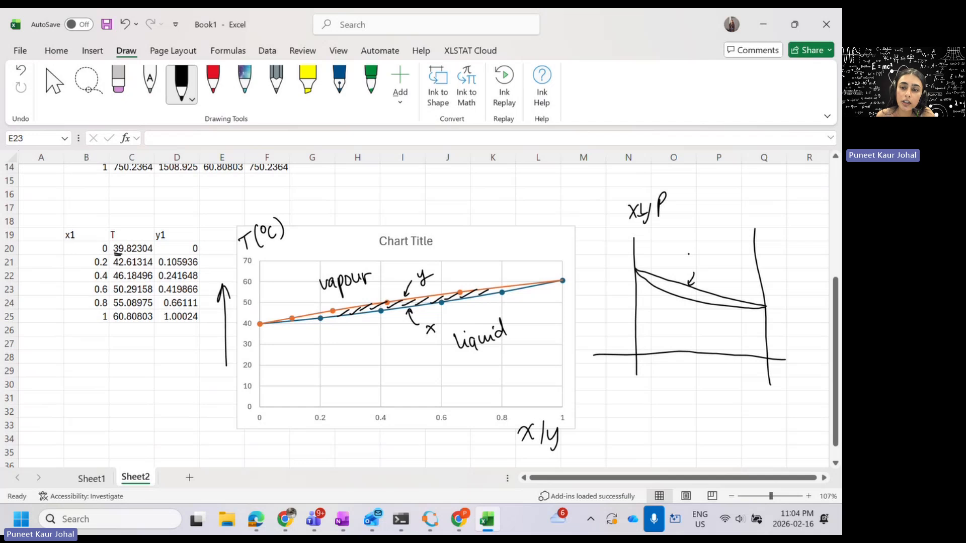
mouse_move(687, 246)
mouse_down()
mouse_move(708, 261)
mouse_move(733, 240)
mouse_up()
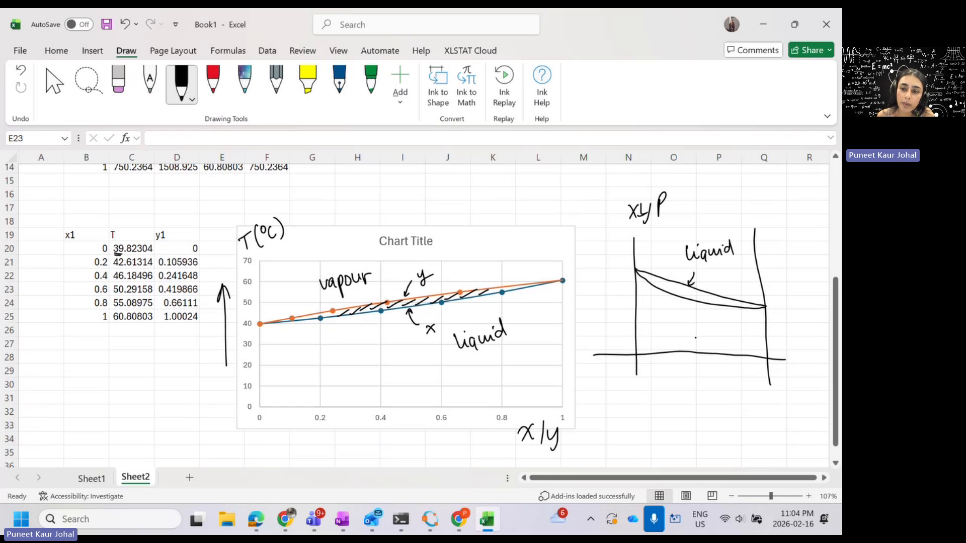
mouse_move(674, 320)
mouse_down()
mouse_move(699, 330)
mouse_move(729, 316)
mouse_up()
click(731, 331)
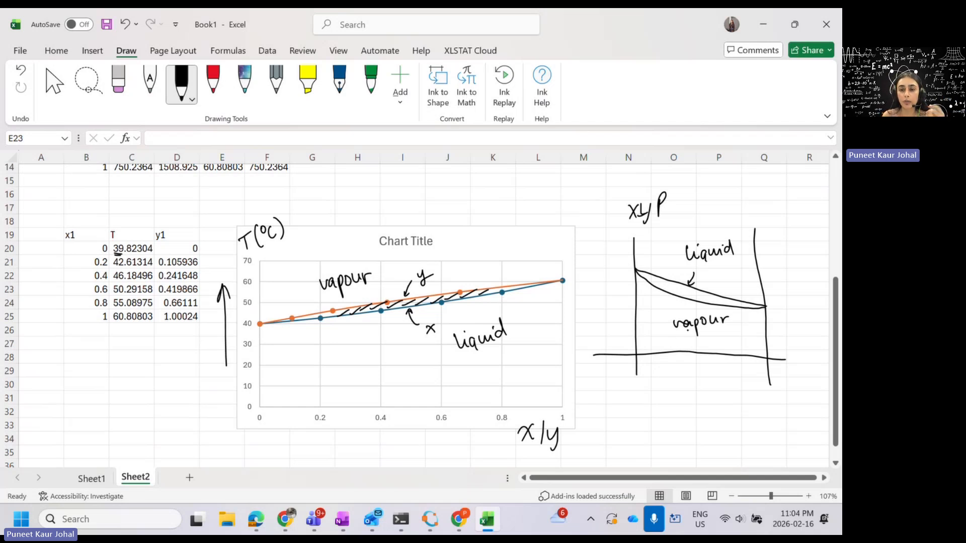
drag(615, 319, 611, 255)
drag(607, 270, 623, 262)
drag(622, 263, 624, 274)
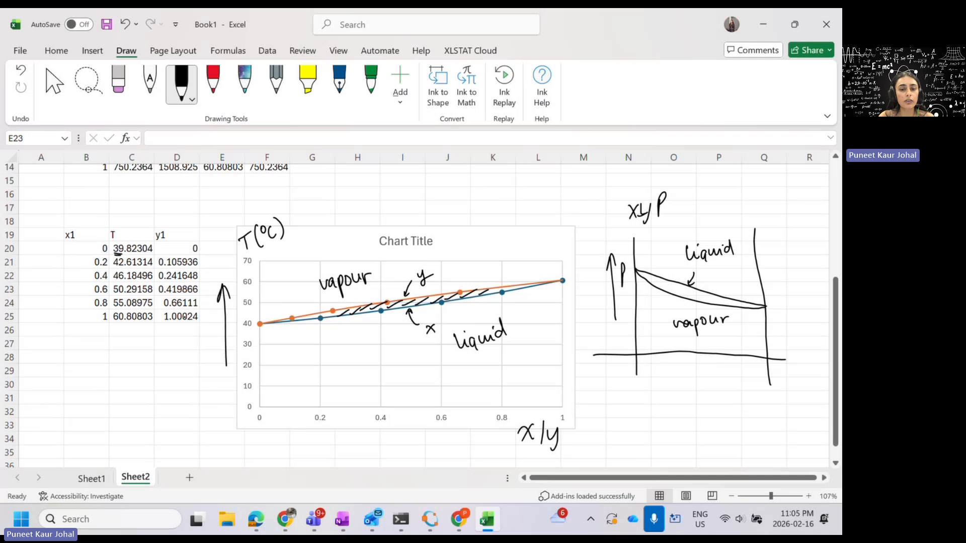
Leave inking mode and review the calculation table, examining the temperatures in E9:E14 and the pressure formula in F9.
click(54, 84)
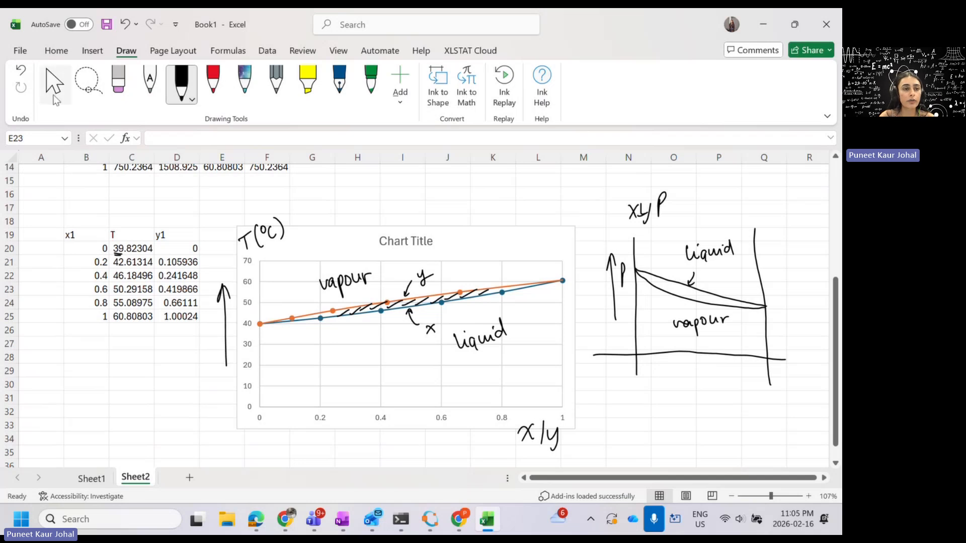
scroll(178, 248, up, 3)
scroll(178, 248, up, 1)
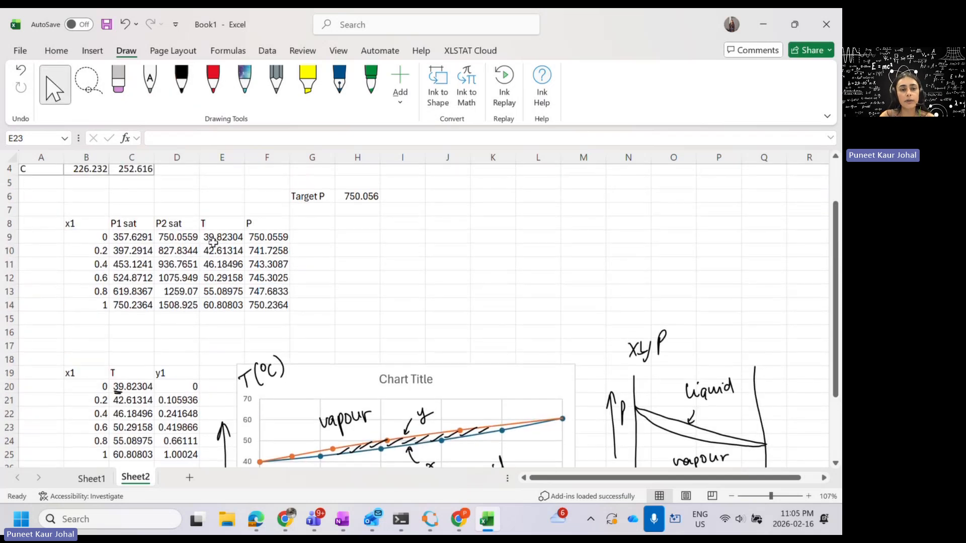
drag(232, 237, 234, 303)
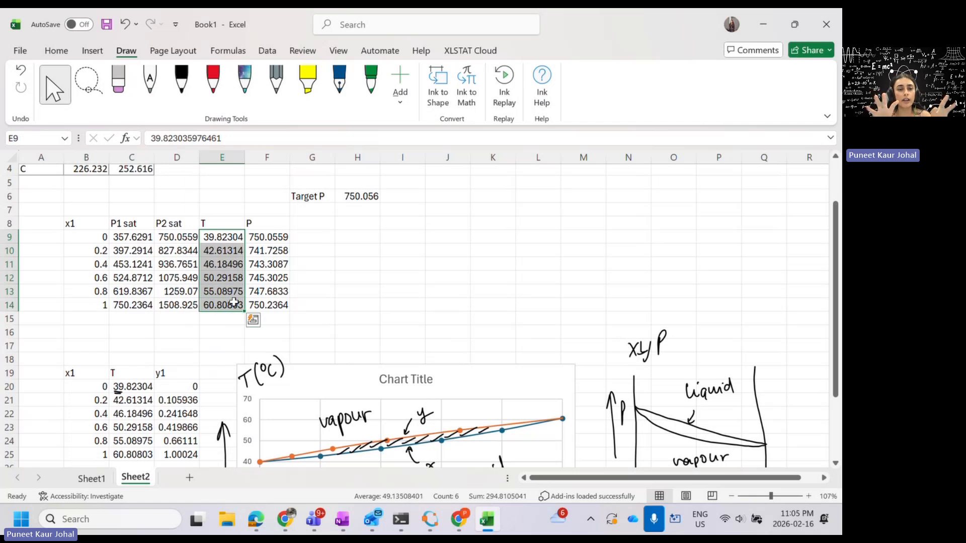
click(343, 290)
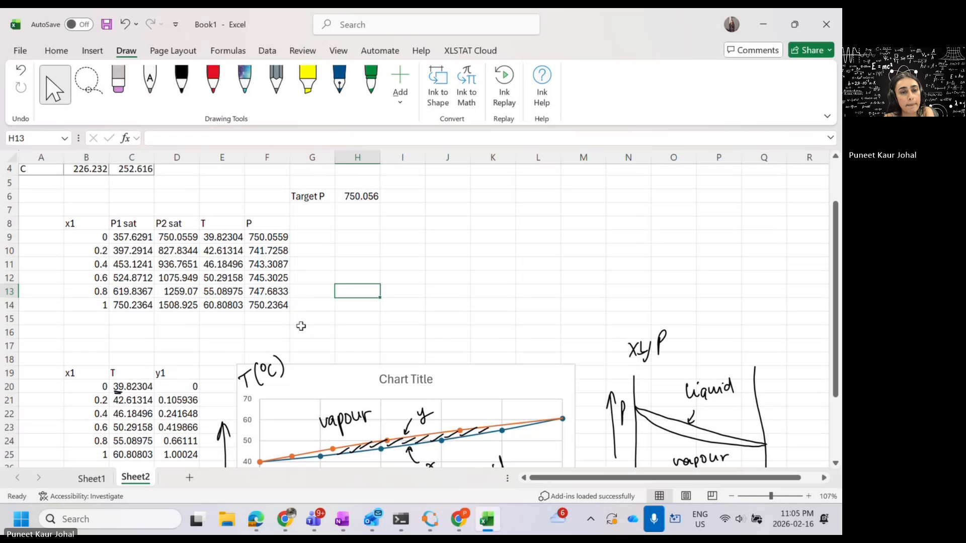
scroll(300, 325, up, 1)
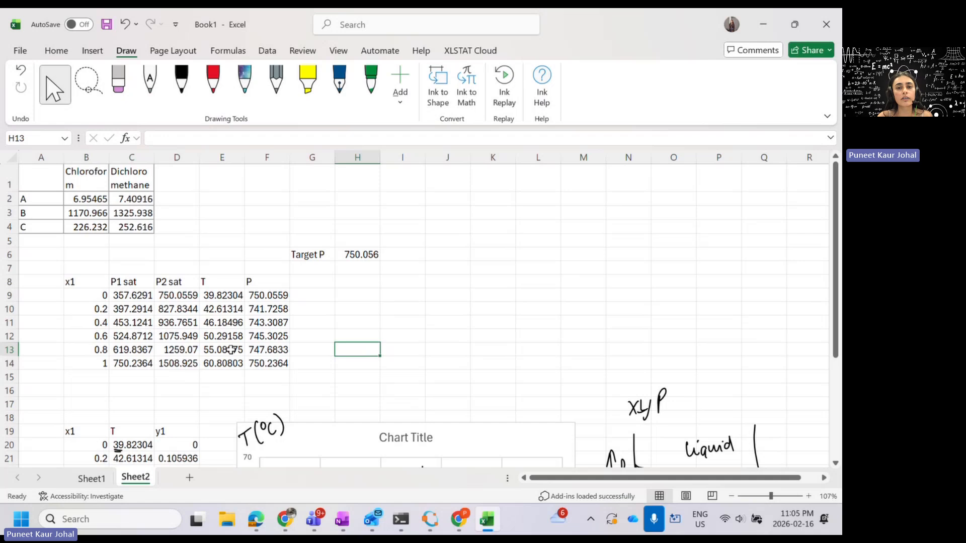
scroll(231, 350, down, 3)
scroll(230, 349, up, 2)
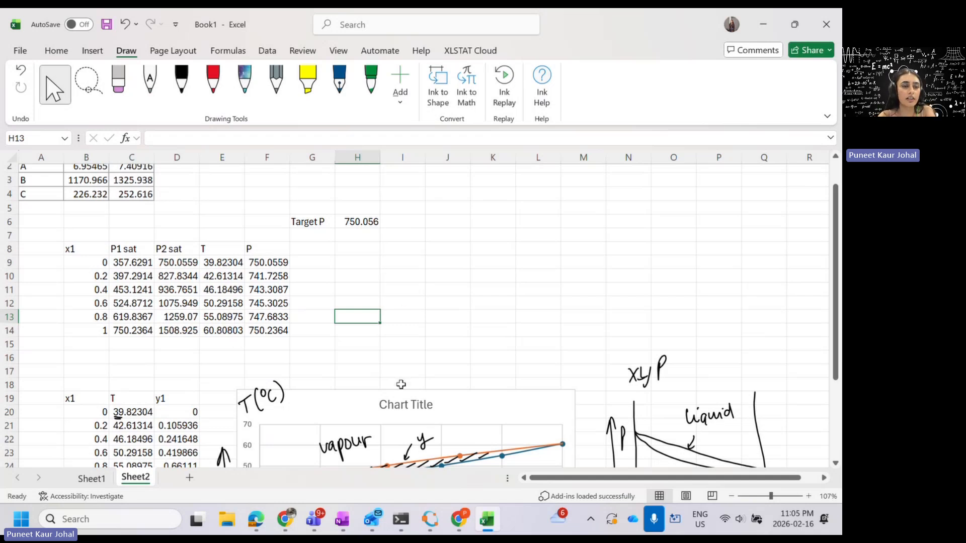
click(264, 265)
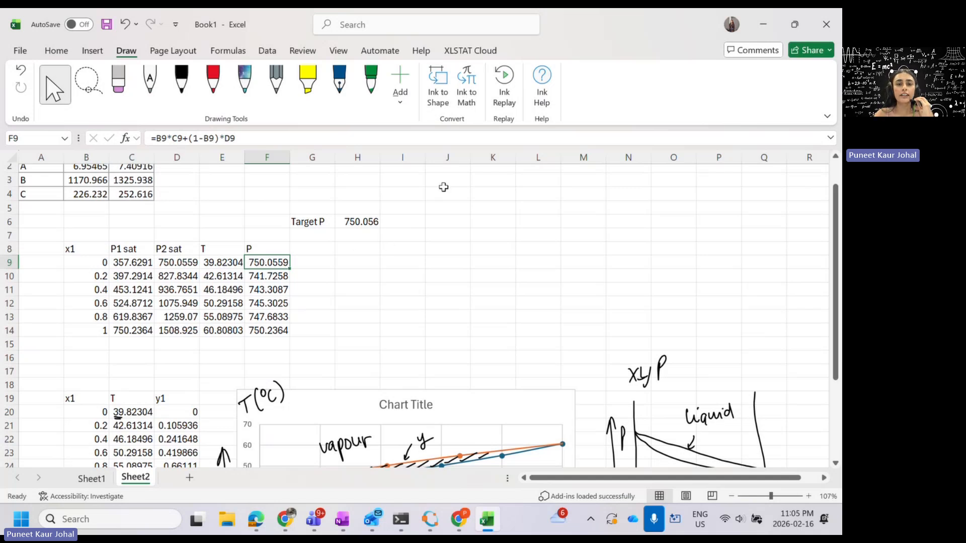
click(473, 26)
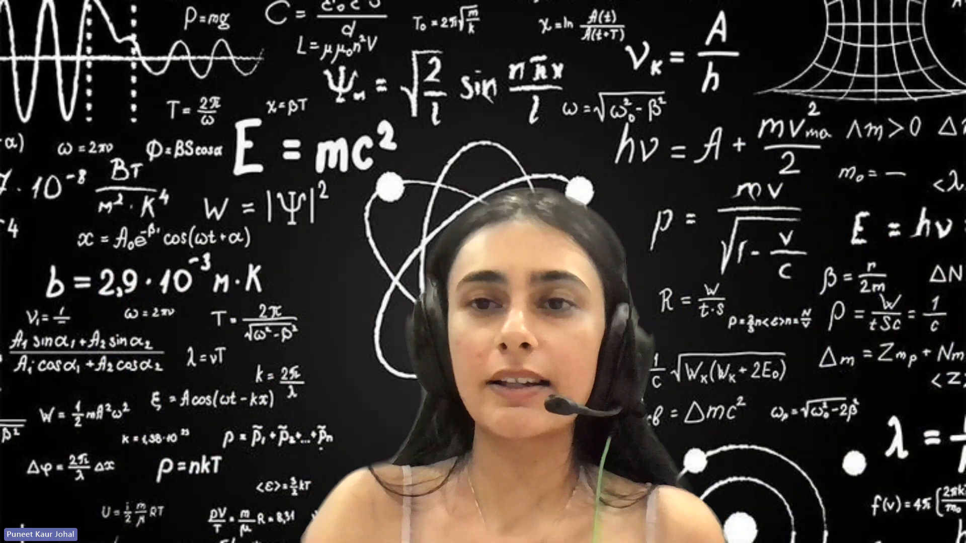